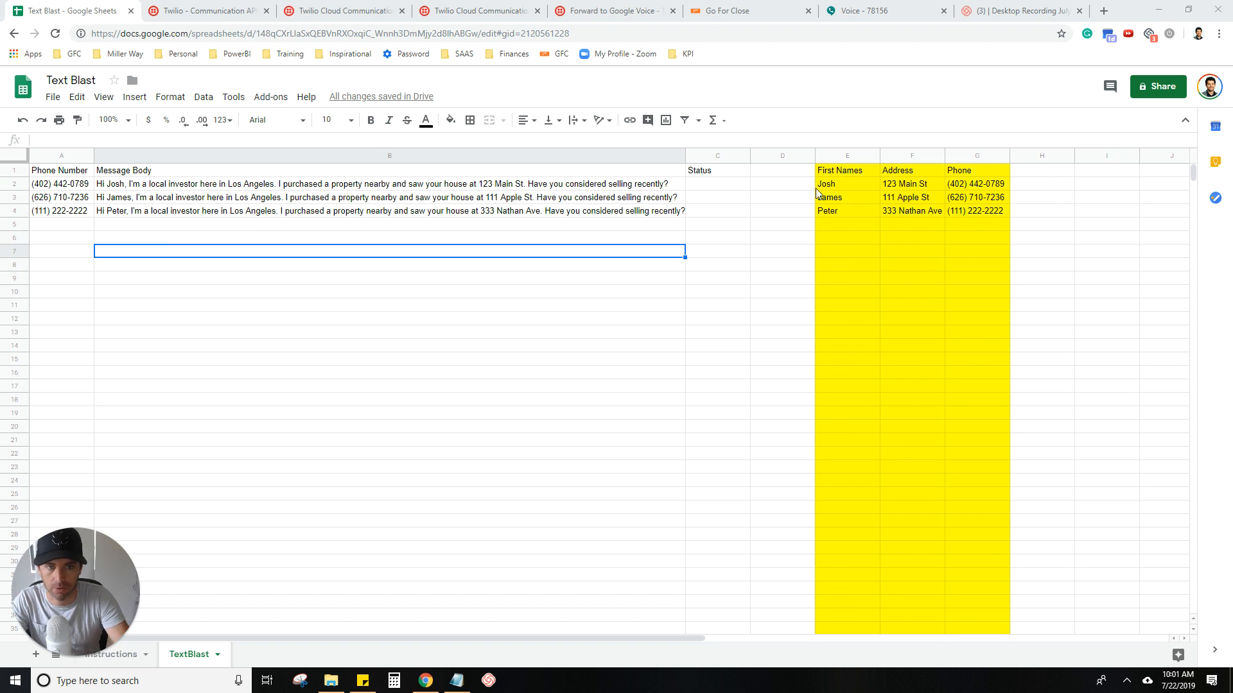
# Examine the First Names, Address and Phone columns and how the Message Body formulas use them
pyautogui.click(841, 156)
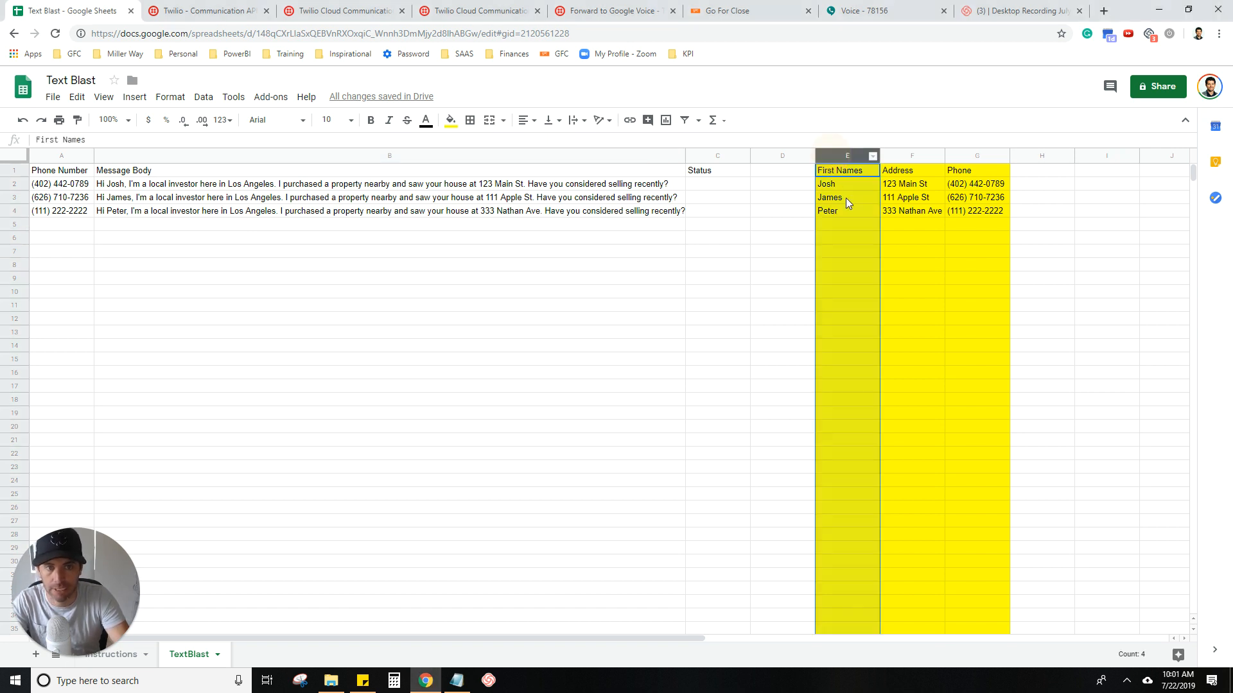
pyautogui.click(903, 157)
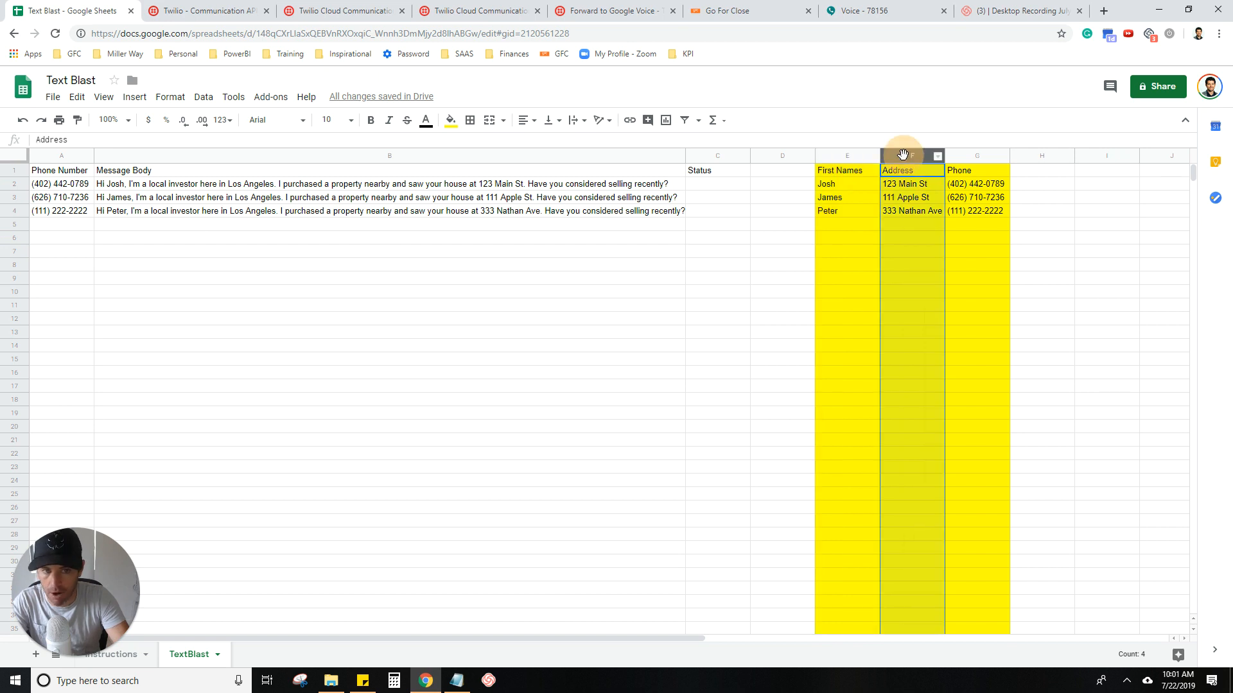
pyautogui.click(961, 156)
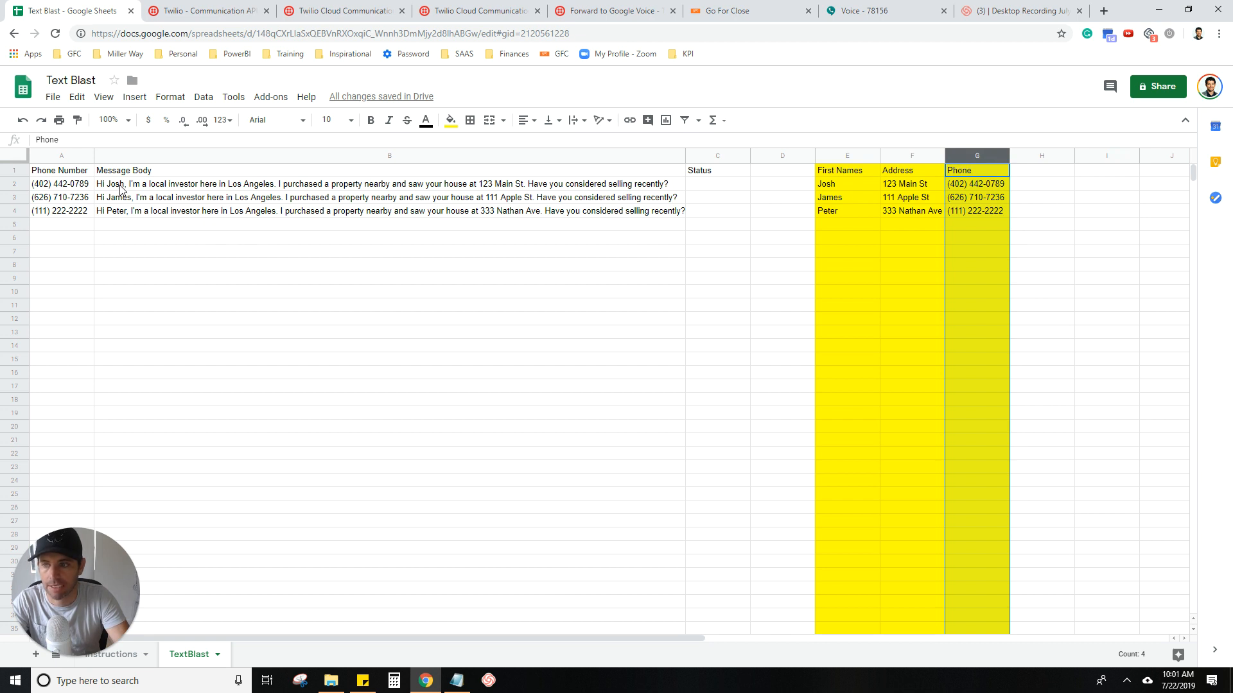
pyautogui.click(835, 184)
pyautogui.click(908, 174)
pyautogui.click(894, 183)
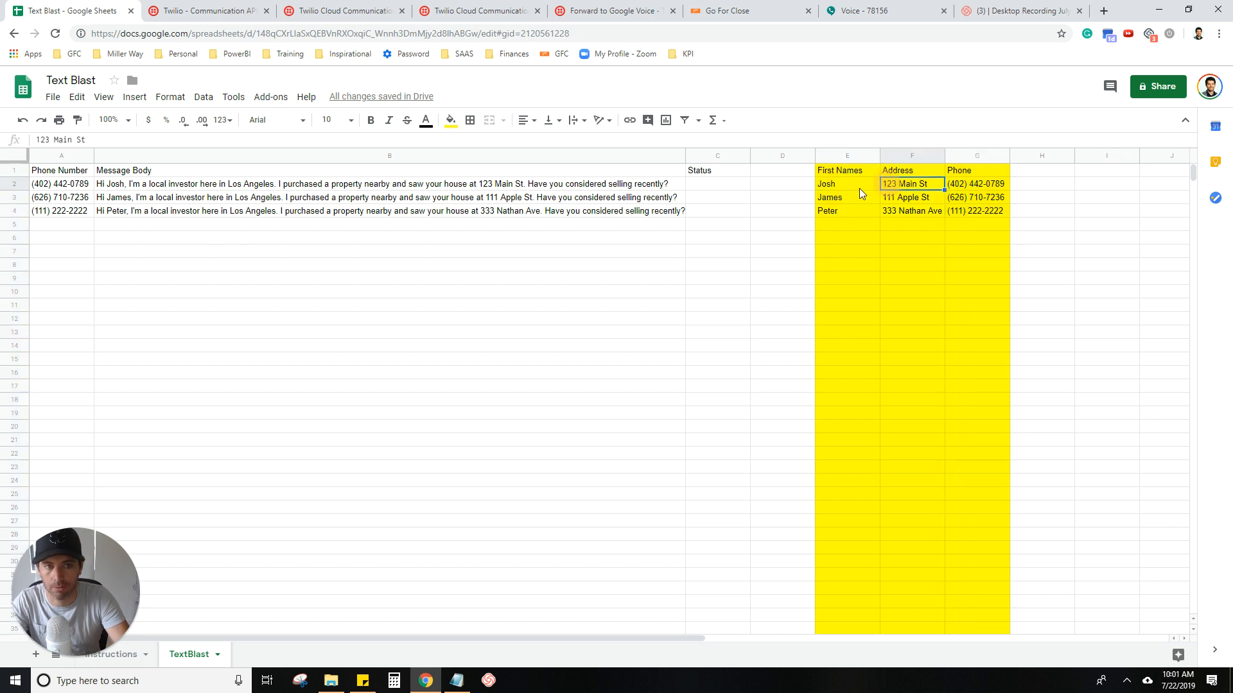
pyautogui.click(125, 185)
pyautogui.click(124, 198)
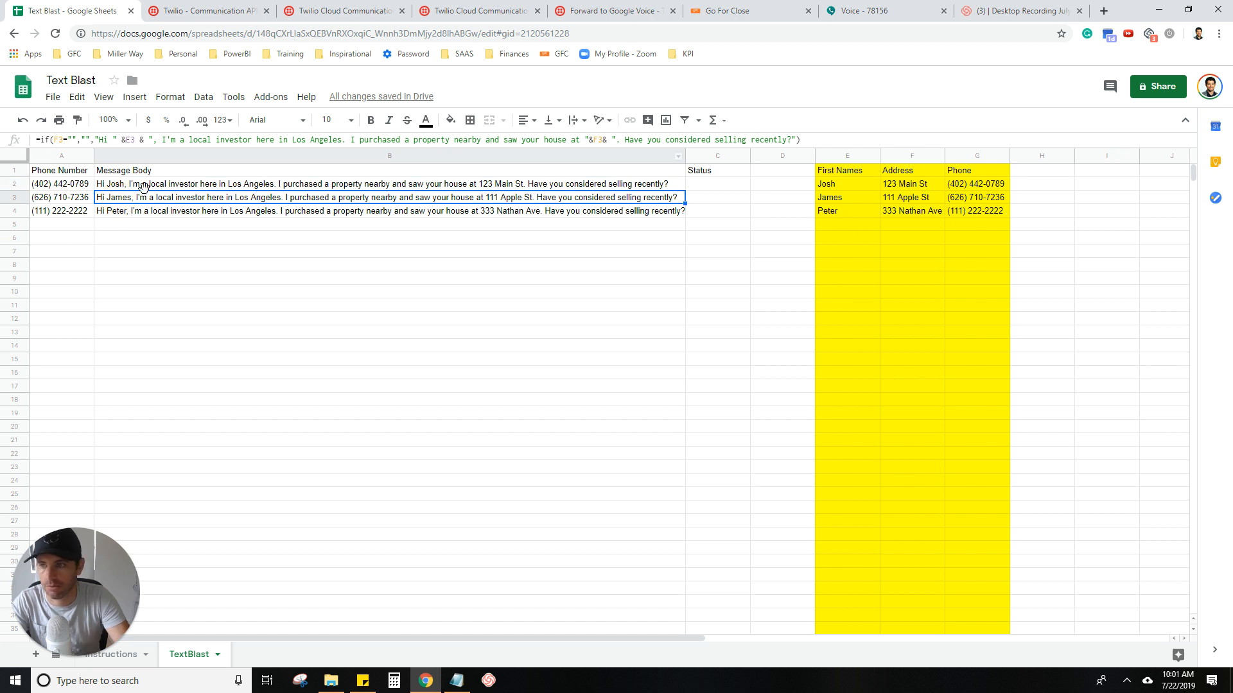
# Replace the text between the name and the address in the B2 message formula with "dsfasdfadsfsadf"
pyautogui.click(506, 186)
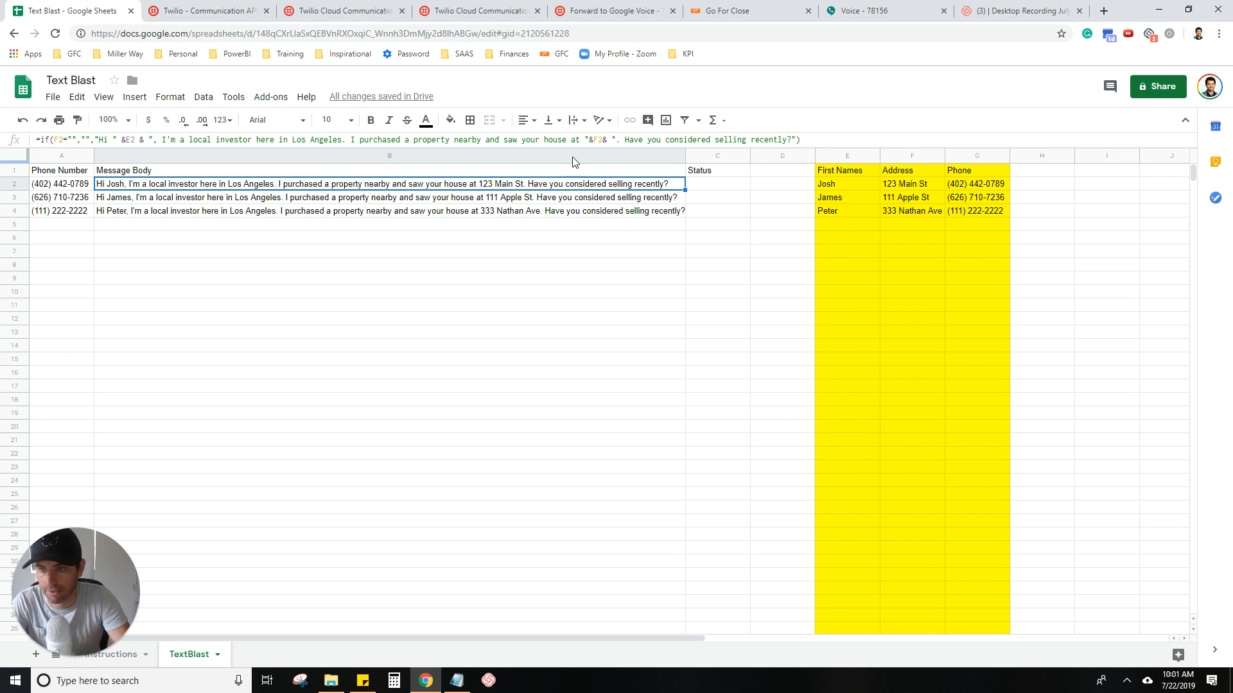
pyautogui.moveTo(577, 140); pyautogui.dragTo(158, 149)
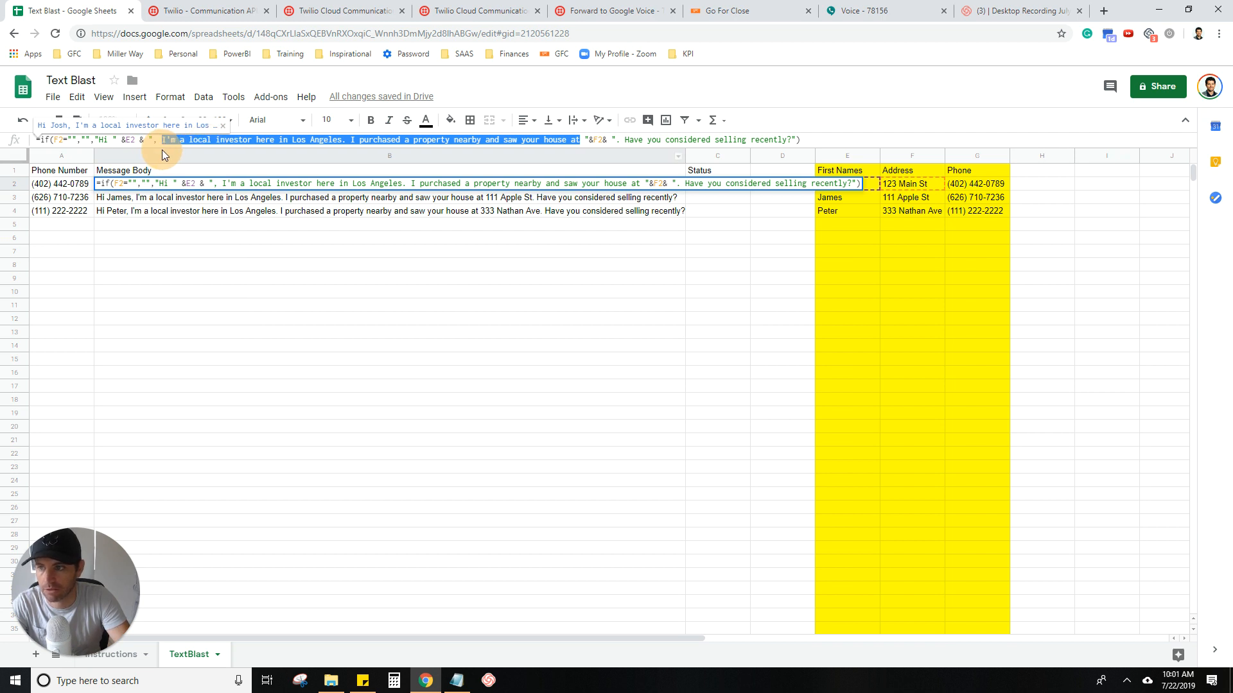
pyautogui.write('dsfasdfadsfsadf')
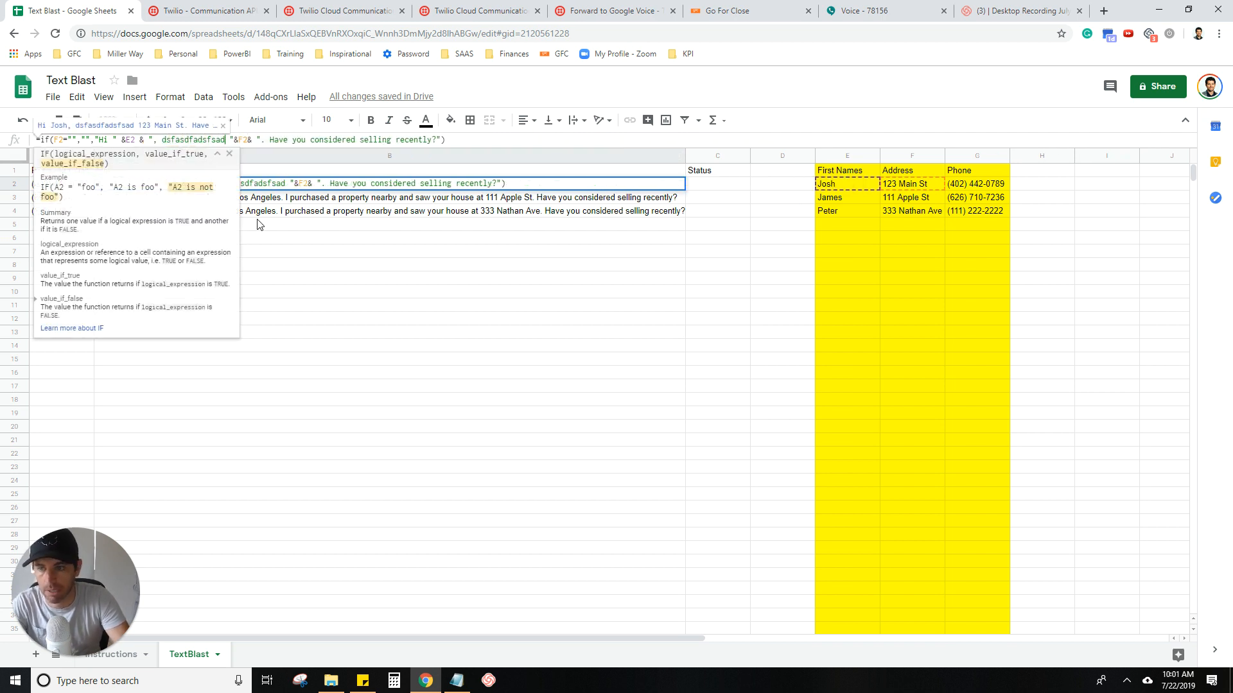
pyautogui.press('Return')
pyautogui.click(340, 306)
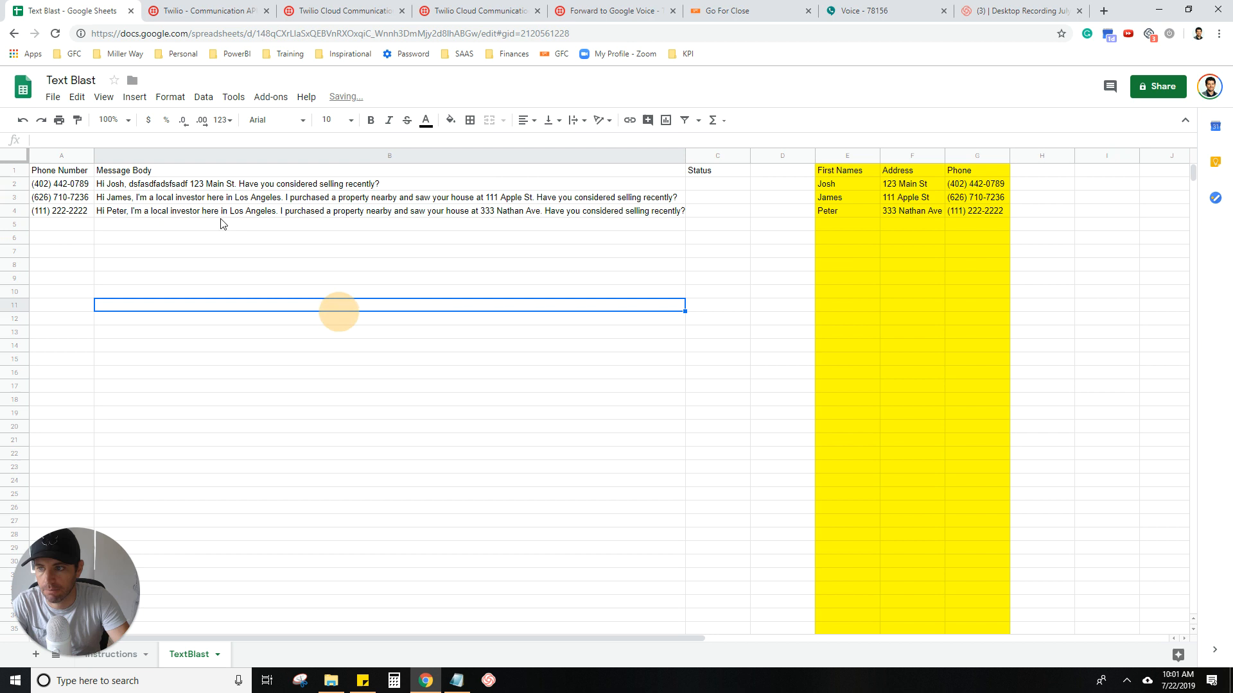
# Restore the B2 message by filling the formula from B3 up into it
pyautogui.click(181, 186)
pyautogui.click(184, 199)
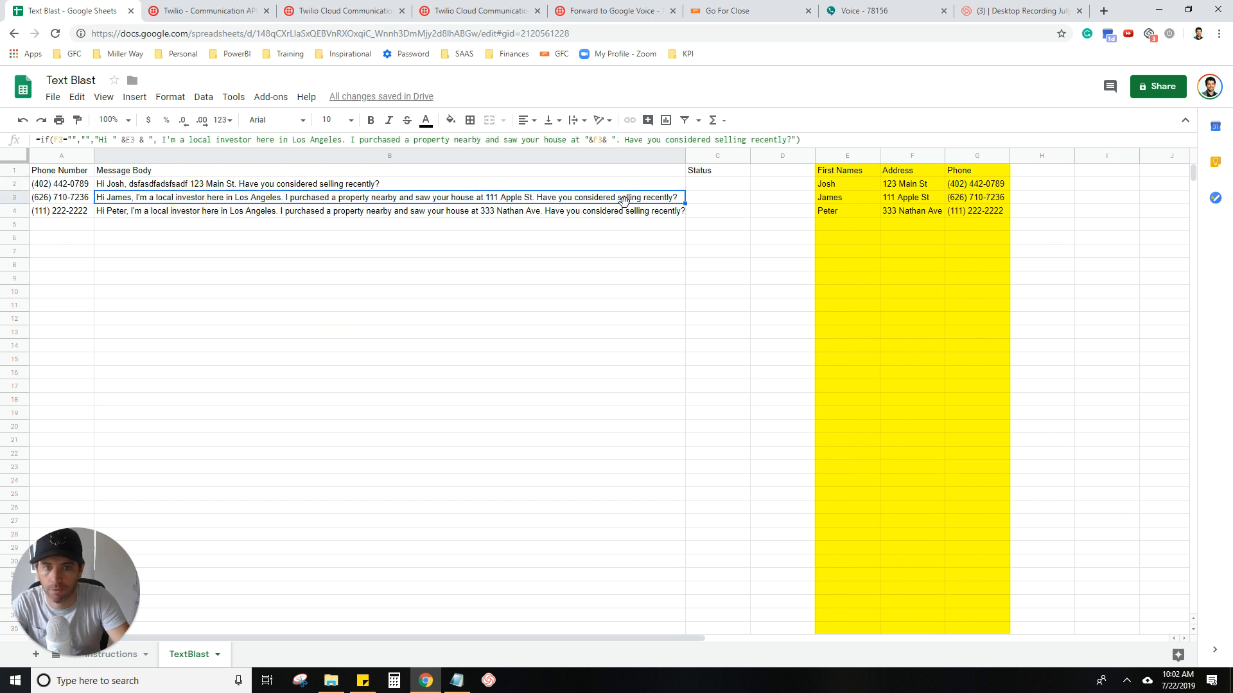
pyautogui.moveTo(685, 204); pyautogui.dragTo(632, 189)
pyautogui.click(661, 200)
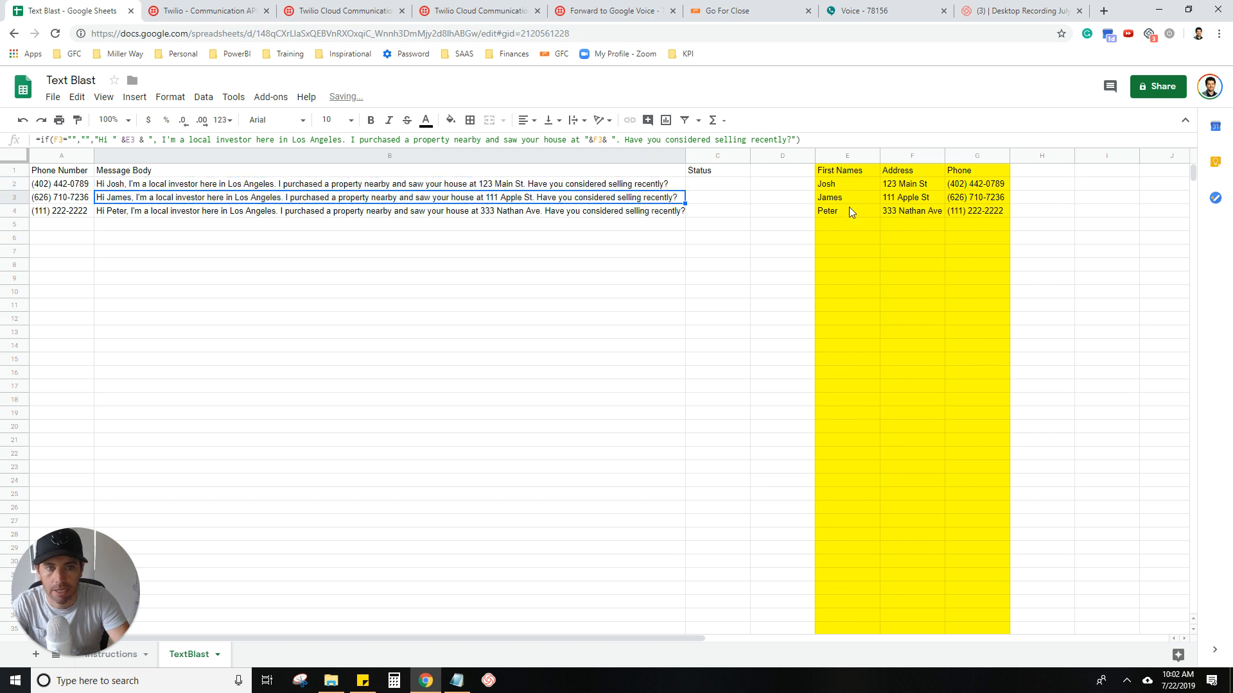
# Inspect the contact data in E2:G4 and the phone number and message formulas in row 4
pyautogui.moveTo(845, 185); pyautogui.dragTo(995, 217)
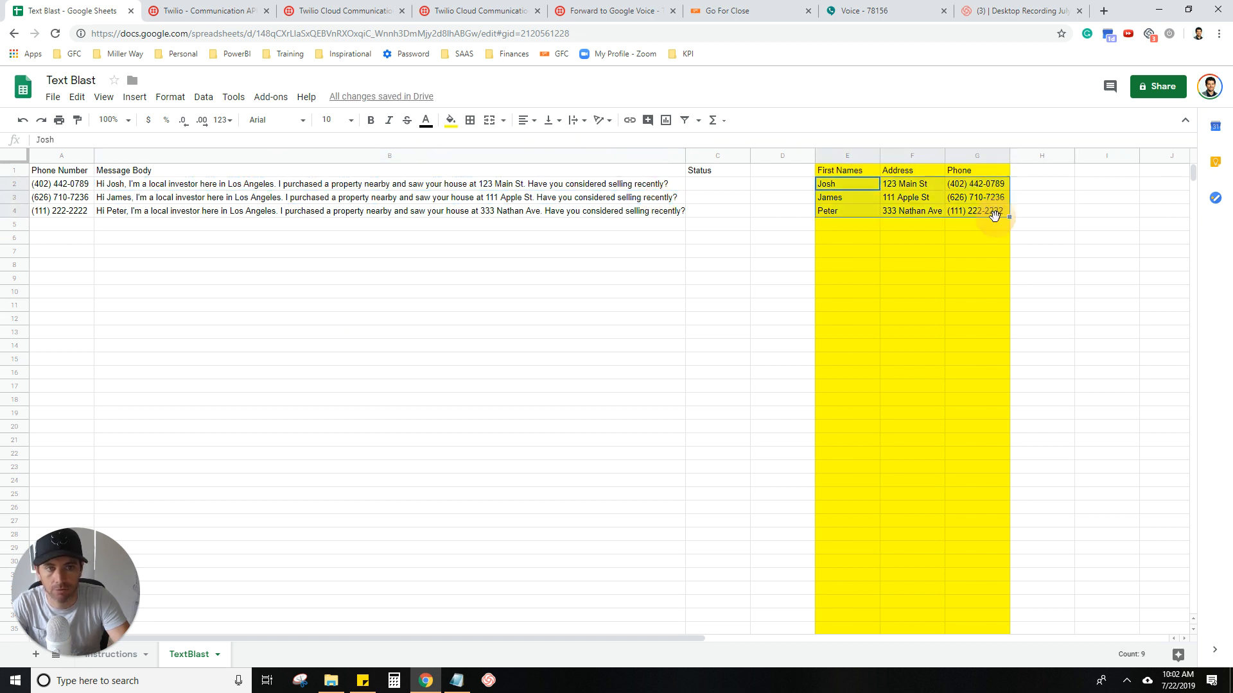
pyautogui.click(912, 250)
pyautogui.click(682, 212)
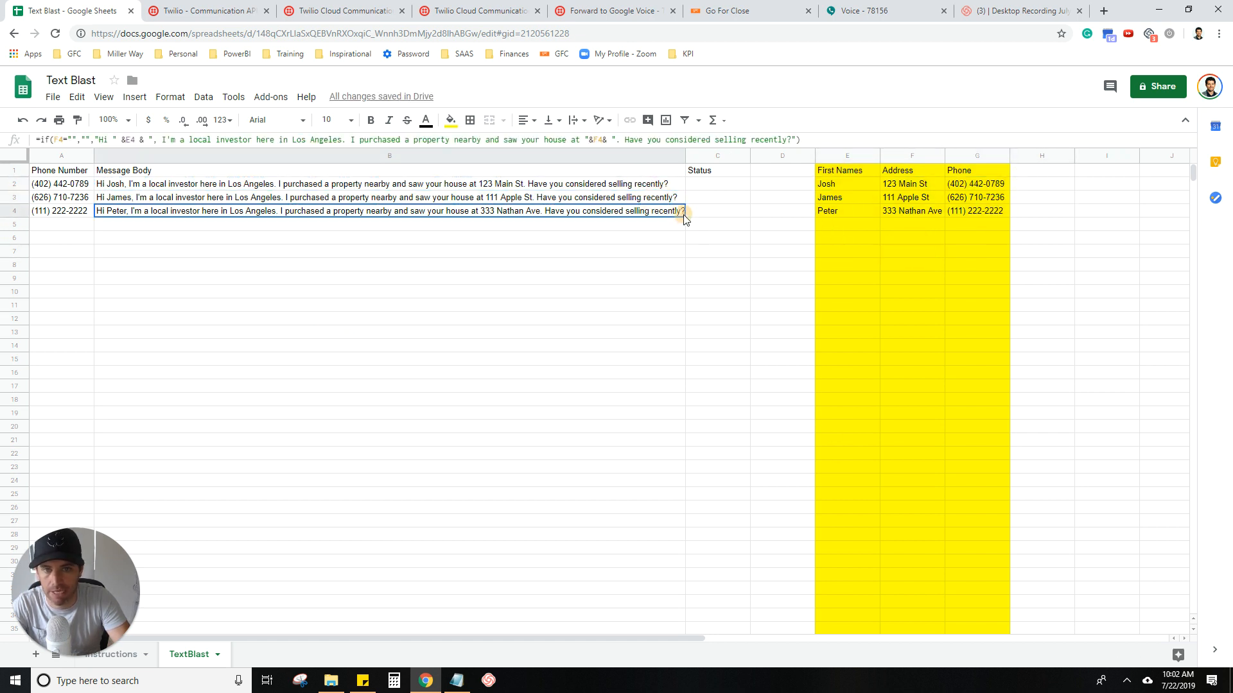
pyautogui.click(58, 212)
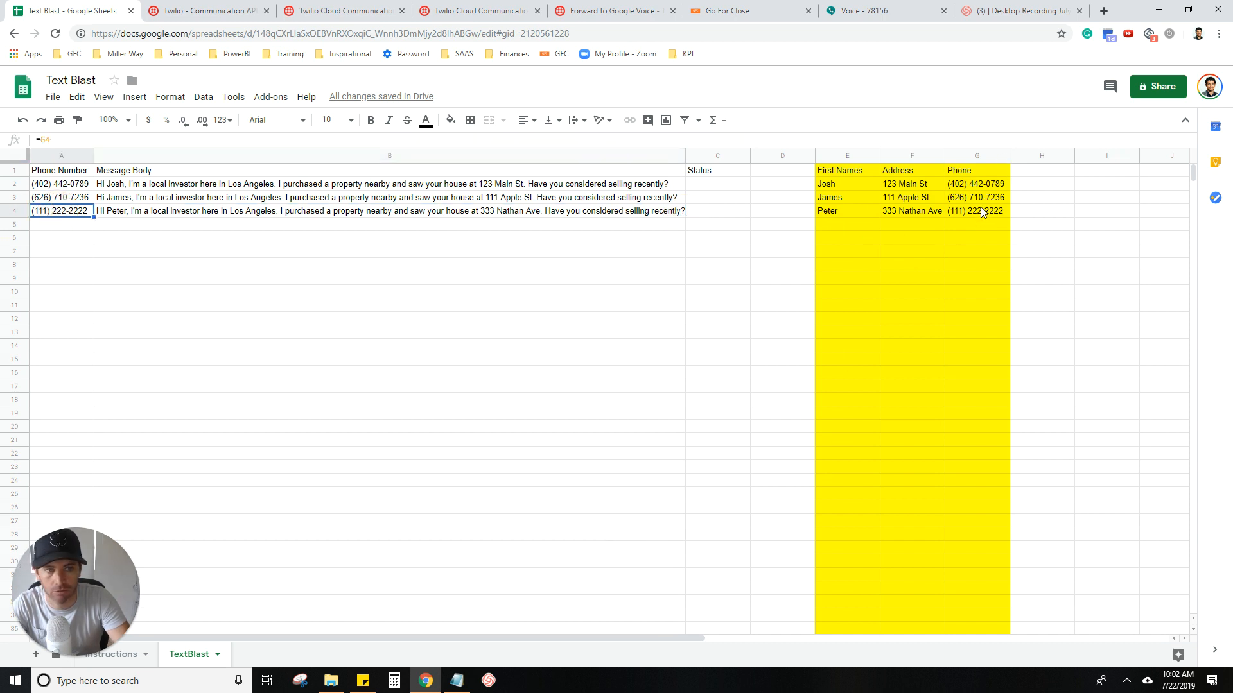
pyautogui.click(202, 212)
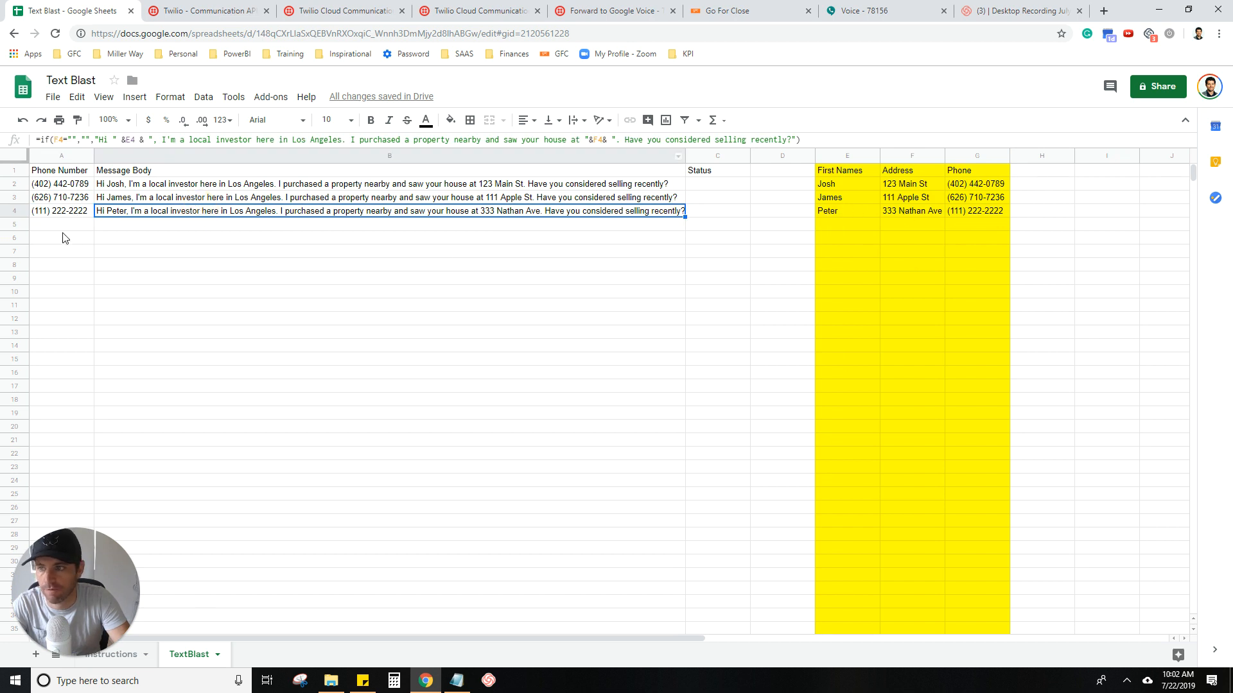
# Try filling the phone number and message formulas from A4:B4 down the visible rows, and undo the fill
pyautogui.click(87, 210)
pyautogui.moveTo(86, 209); pyautogui.dragTo(145, 213)
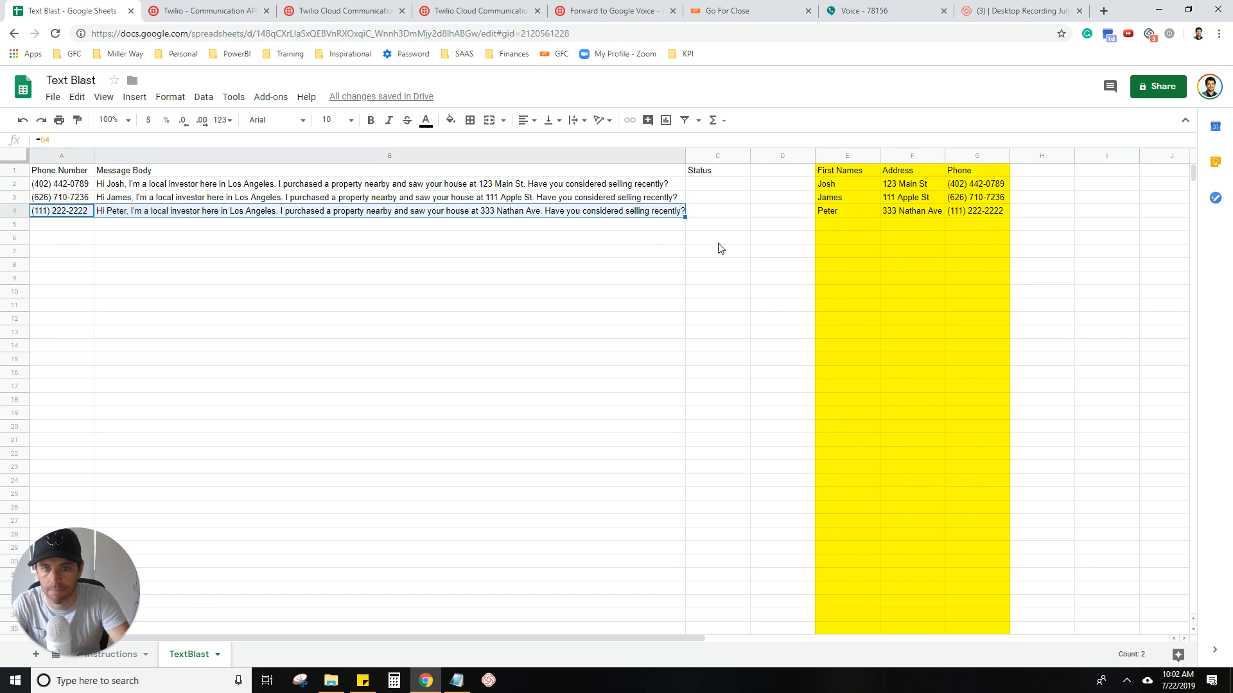
pyautogui.moveTo(685, 217); pyautogui.dragTo(690, 626)
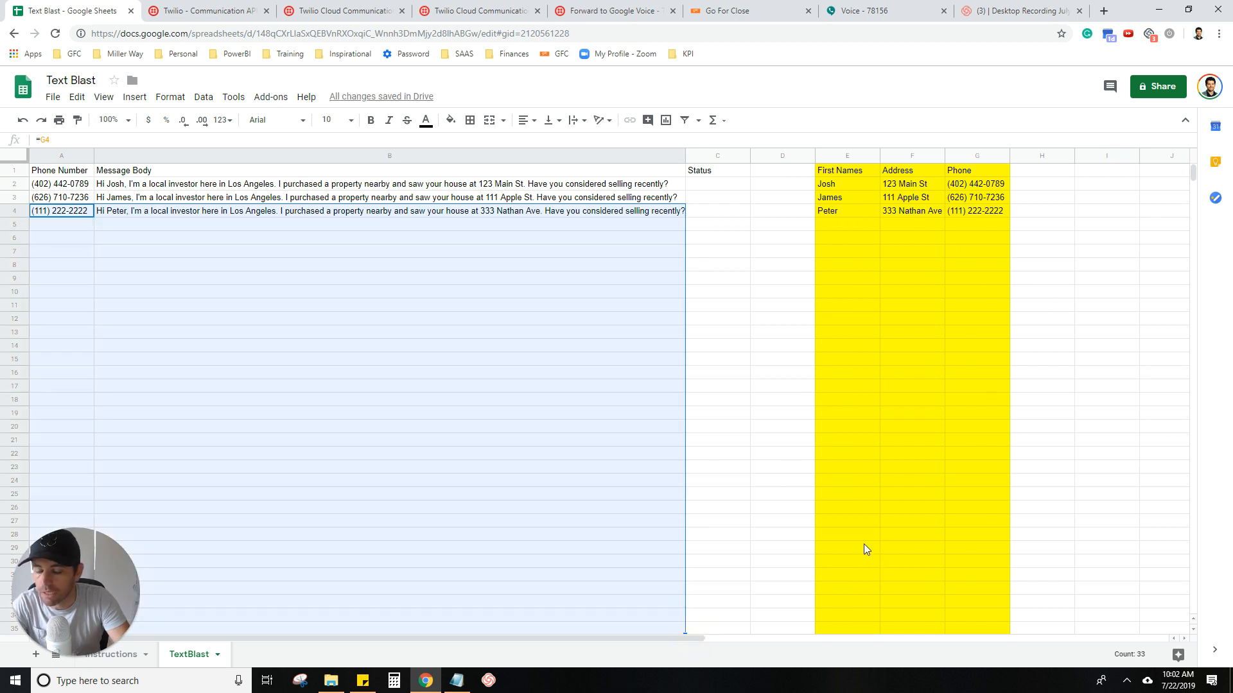
pyautogui.hotkey('ctrl', 'z')
pyautogui.click(457, 266)
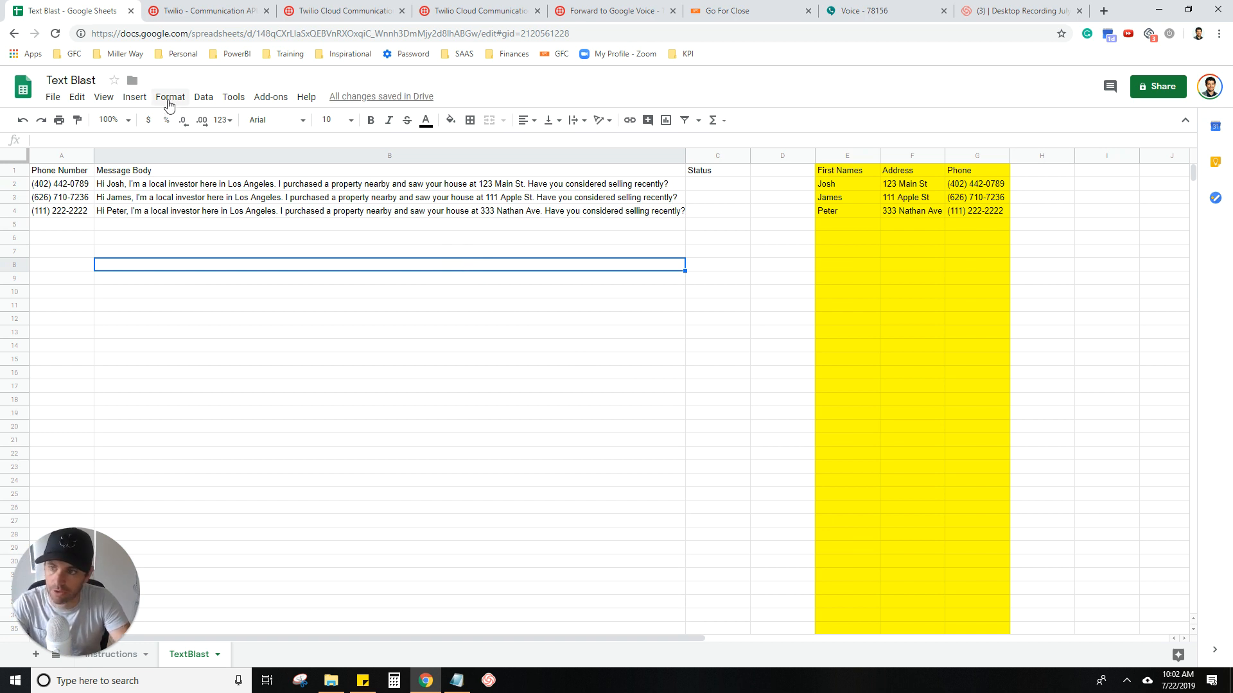
# Open the spreadsheet's script editor and look at its options for running functions
pyautogui.click(263, 102)
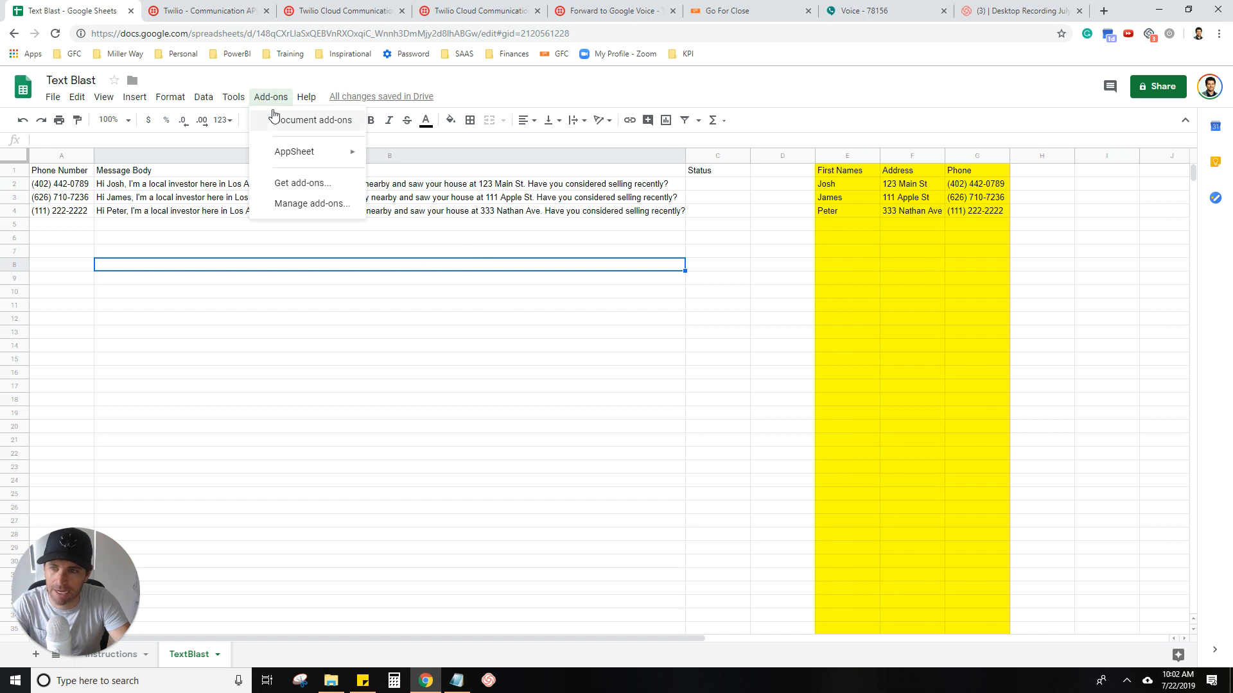
pyautogui.moveTo(241, 104)
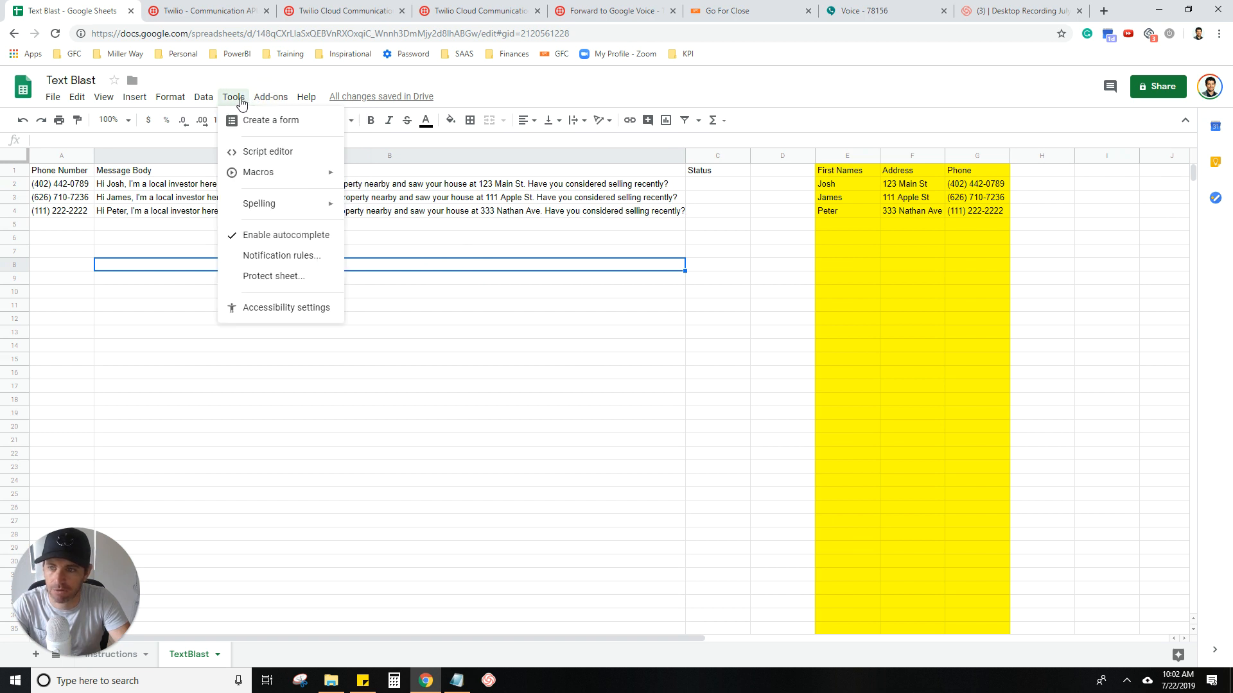
pyautogui.click(261, 151)
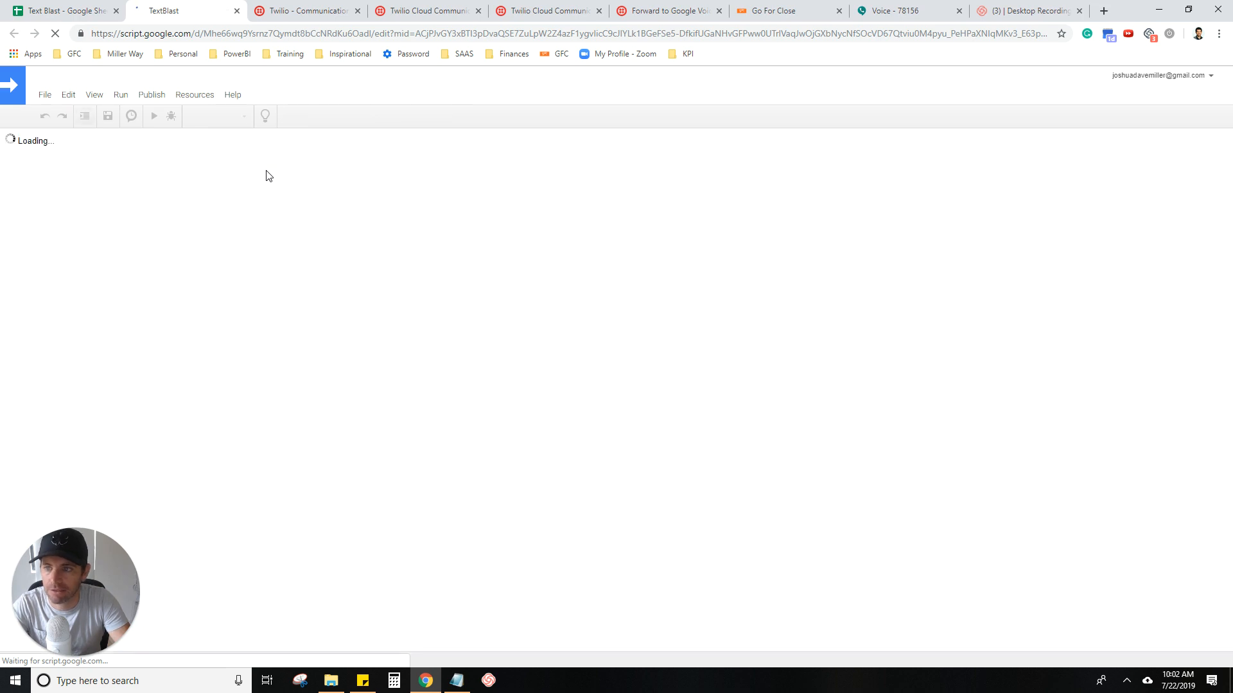
pyautogui.click(119, 96)
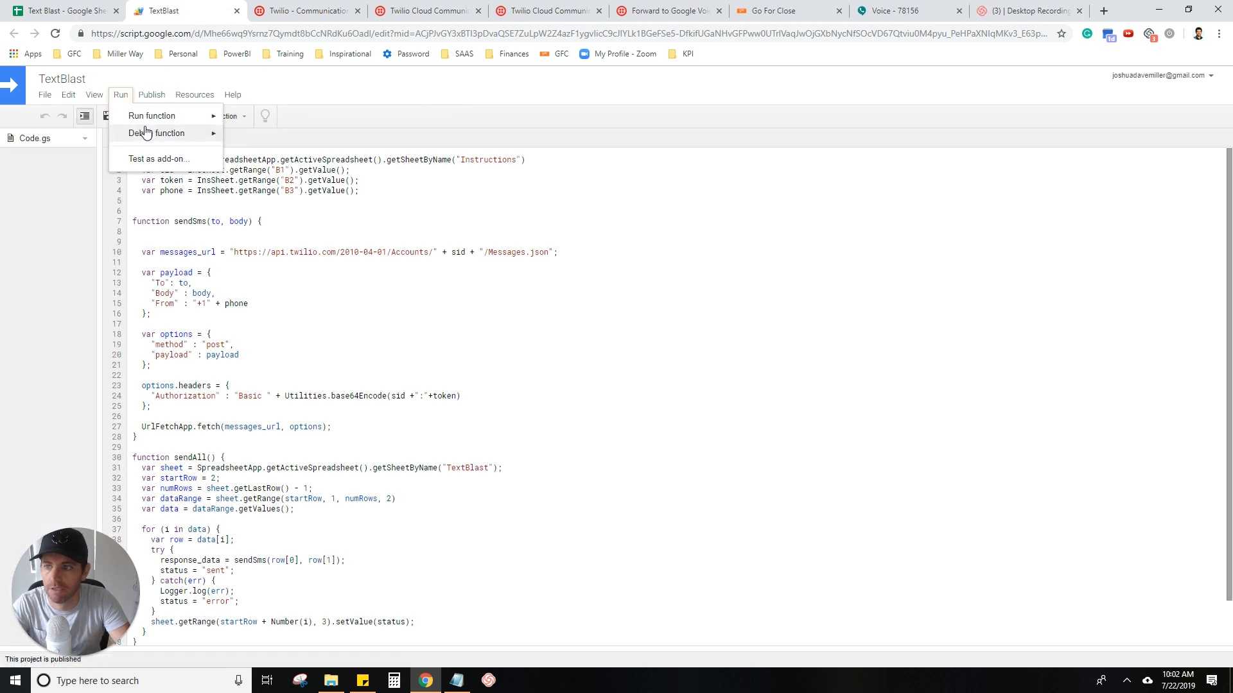
pyautogui.moveTo(153, 122)
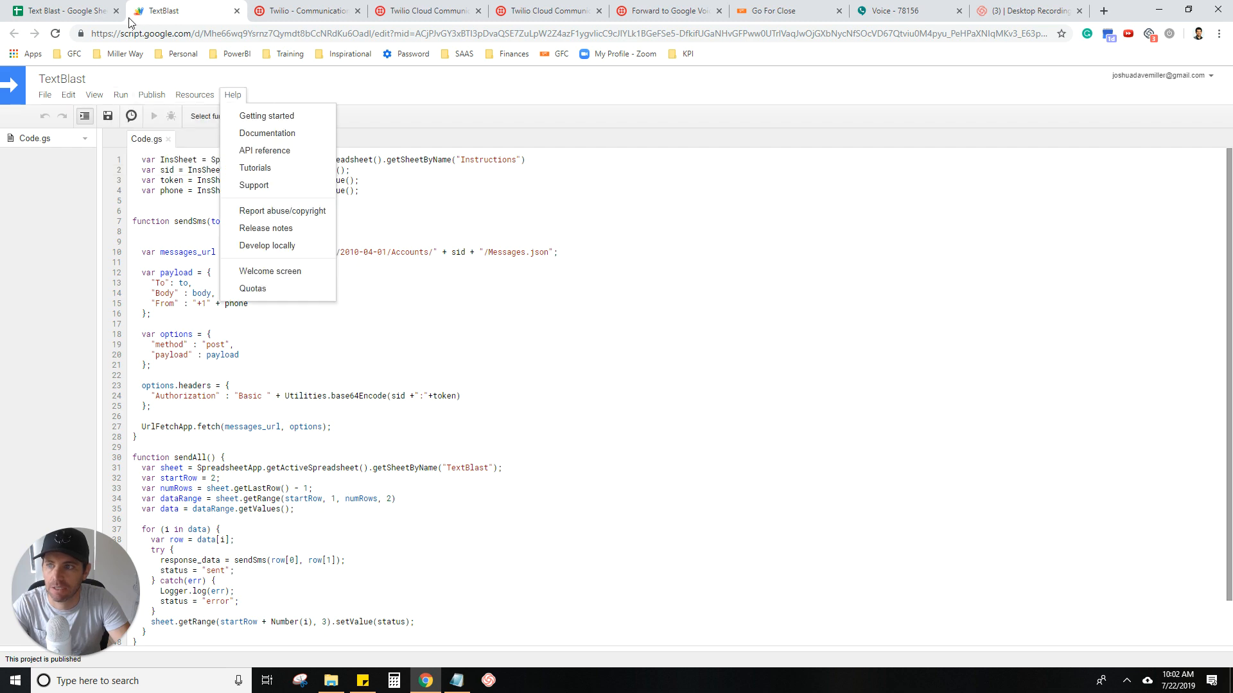
# Return to the Text Blast spreadsheet and go back to the script editor
pyautogui.click(44, 10)
pyautogui.click(203, 98)
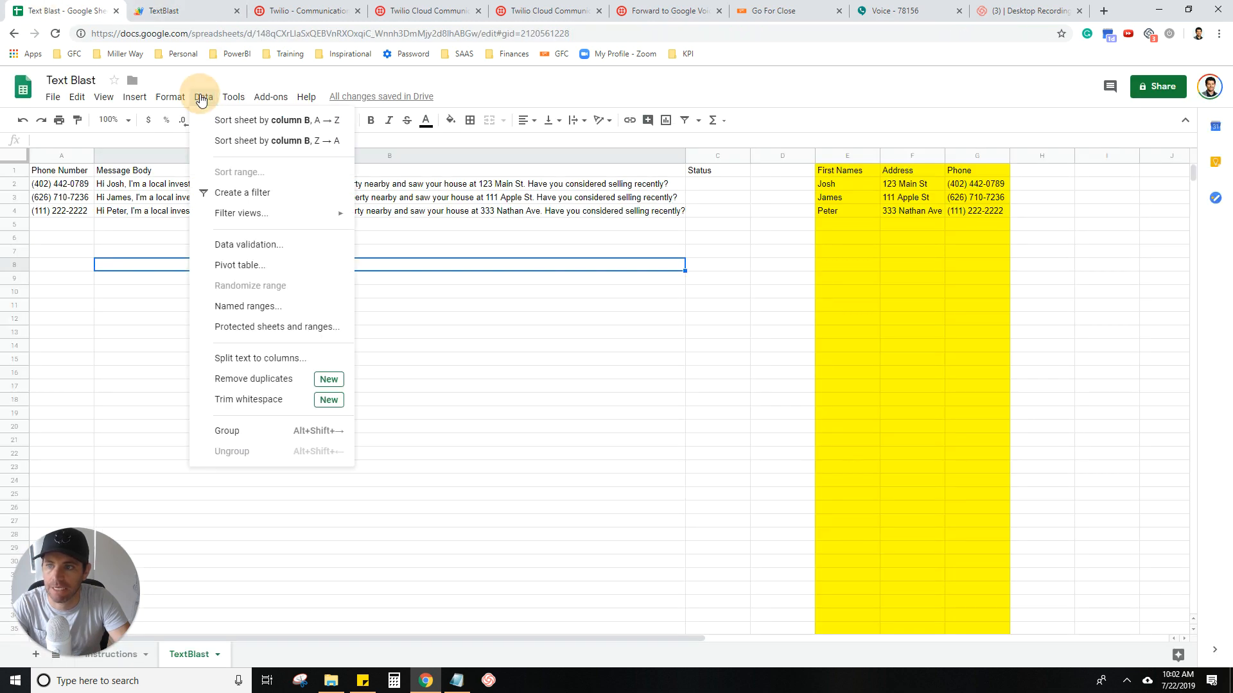
pyautogui.moveTo(237, 99)
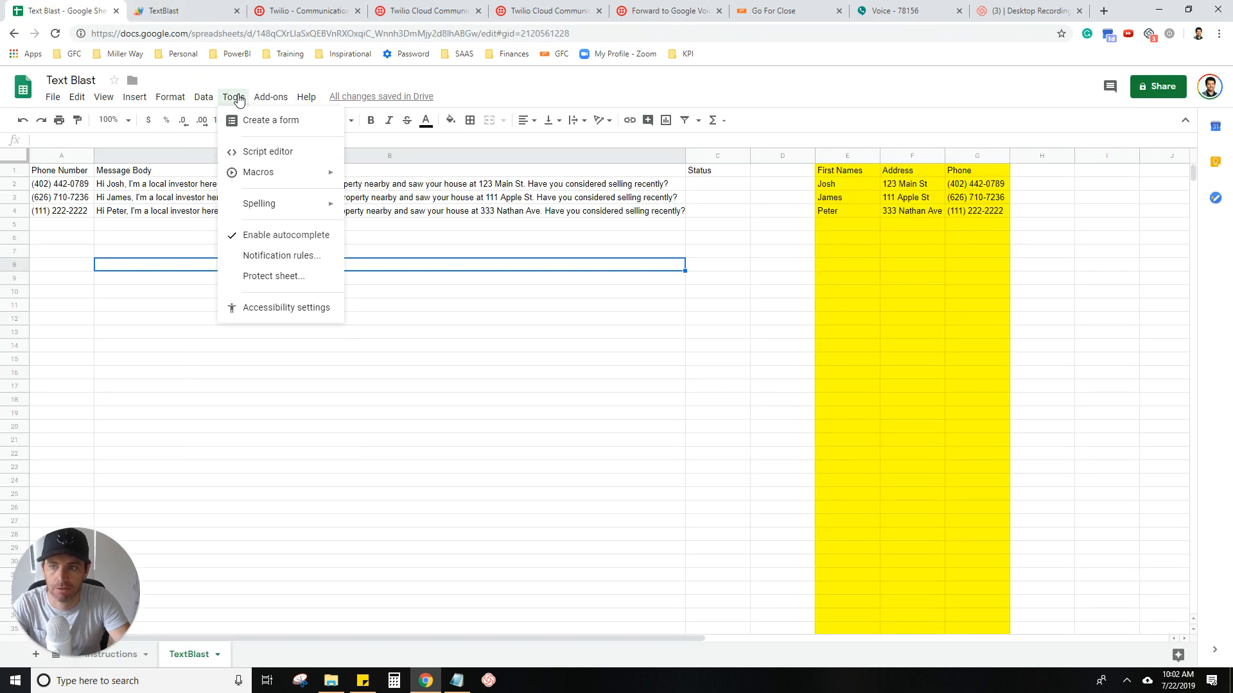
pyautogui.click(268, 153)
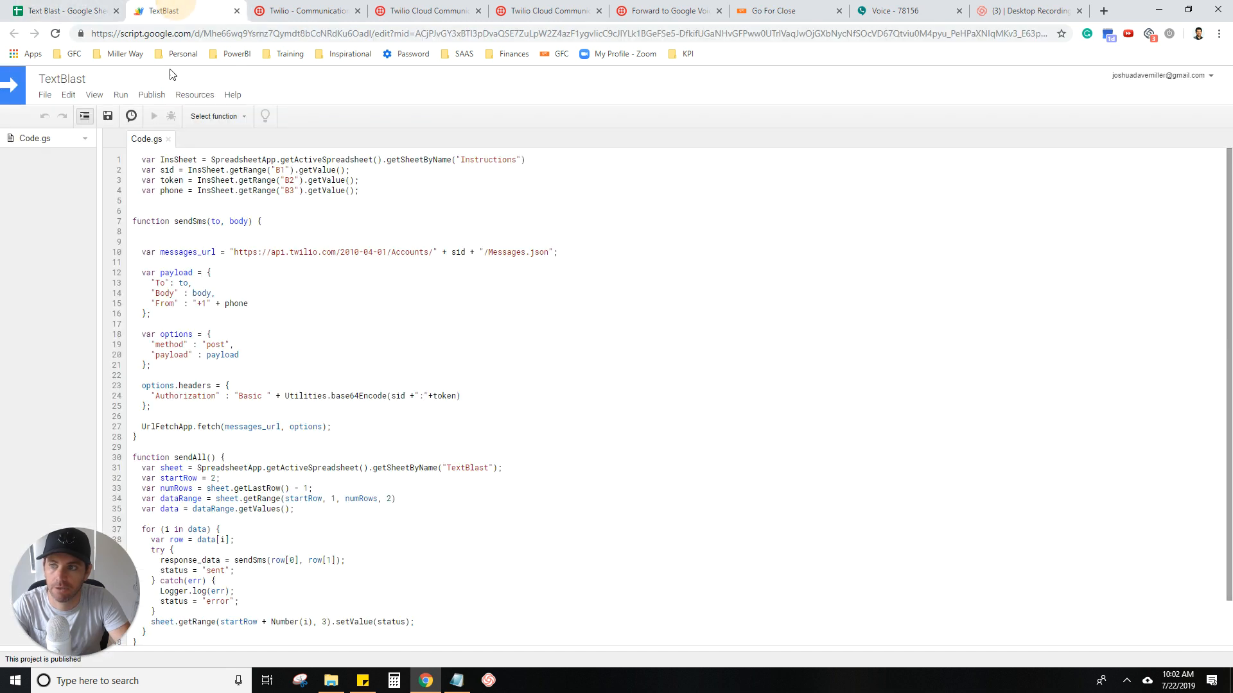
# Run the sendAll function of the TextBlast script
pyautogui.click(121, 94)
pyautogui.moveTo(137, 119)
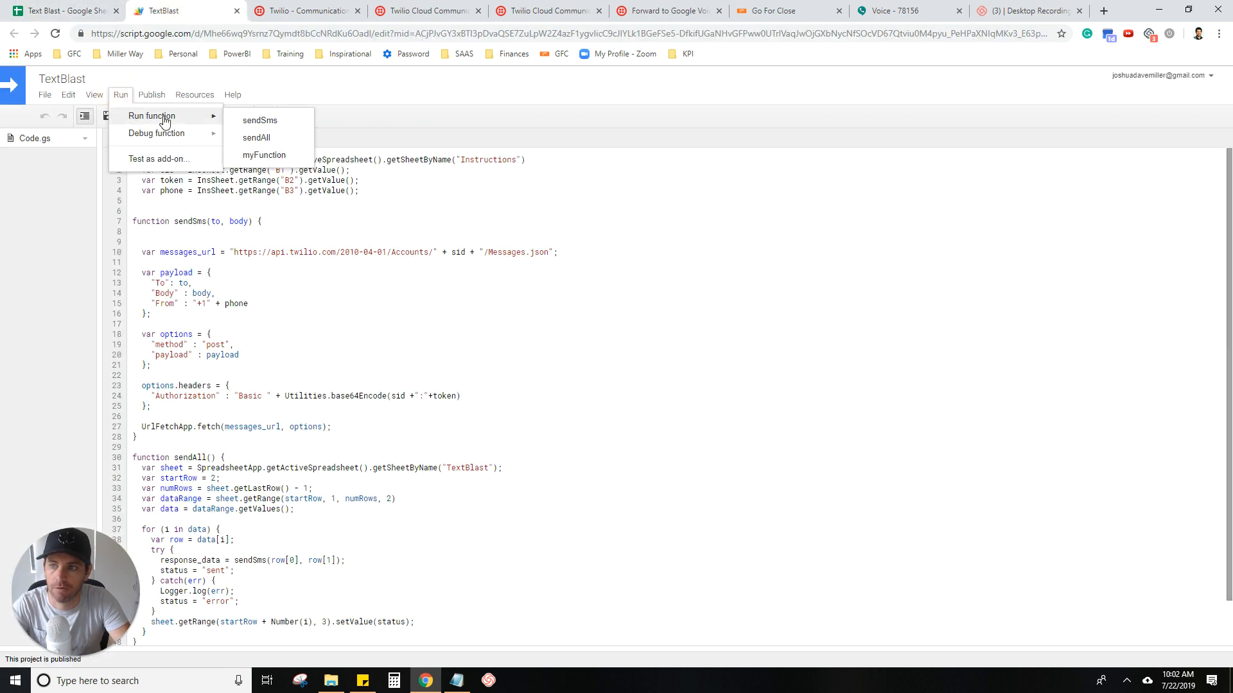
pyautogui.click(268, 140)
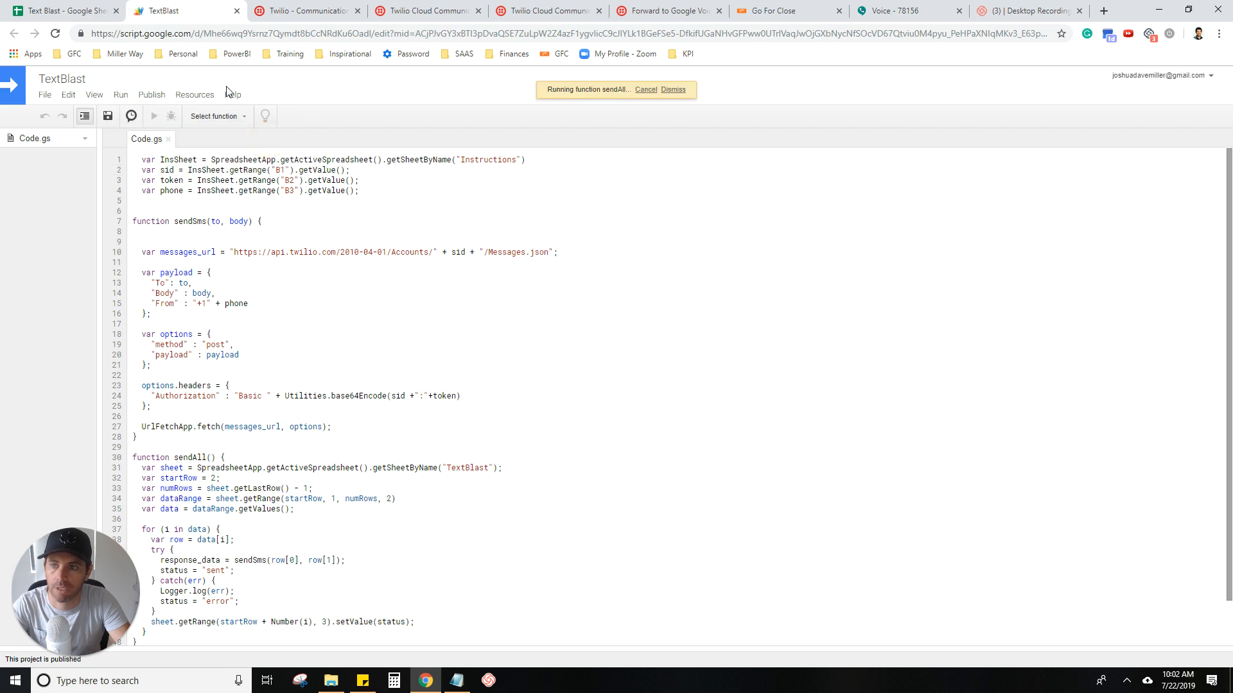
# Return to the Text Blast spreadsheet and check the Status entries for the three contacts in C2:C4
pyautogui.click(75, 10)
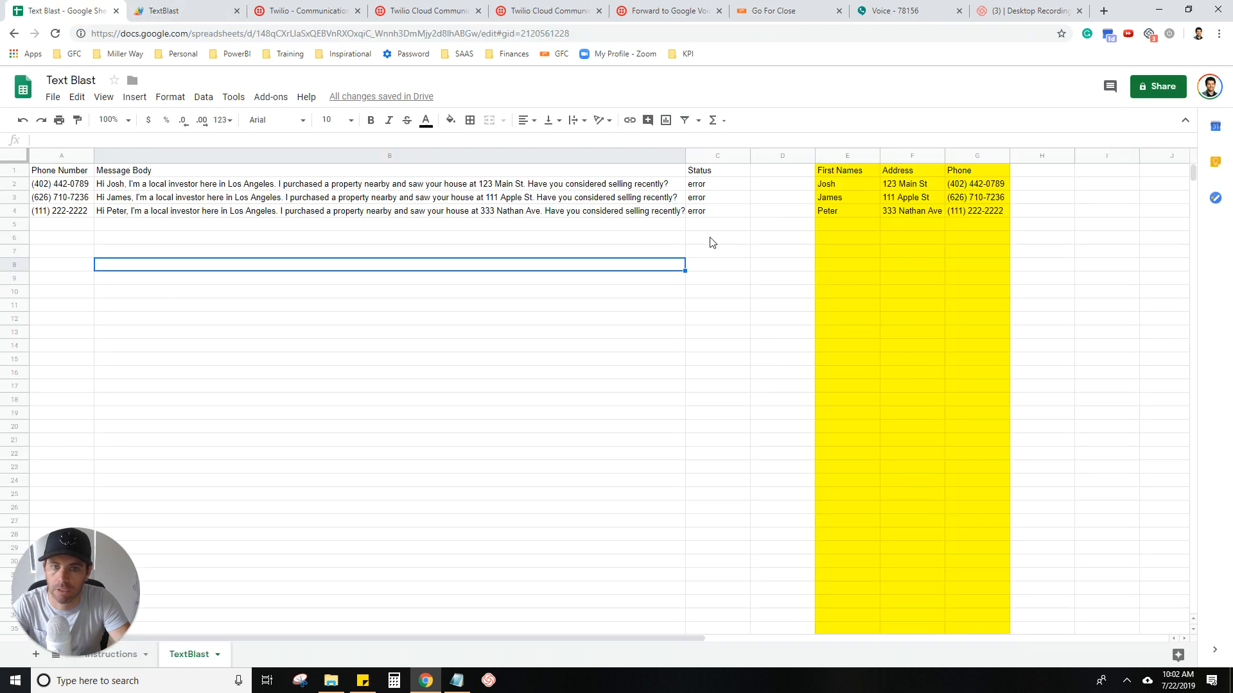
pyautogui.click(725, 188)
pyautogui.click(733, 199)
pyautogui.click(741, 212)
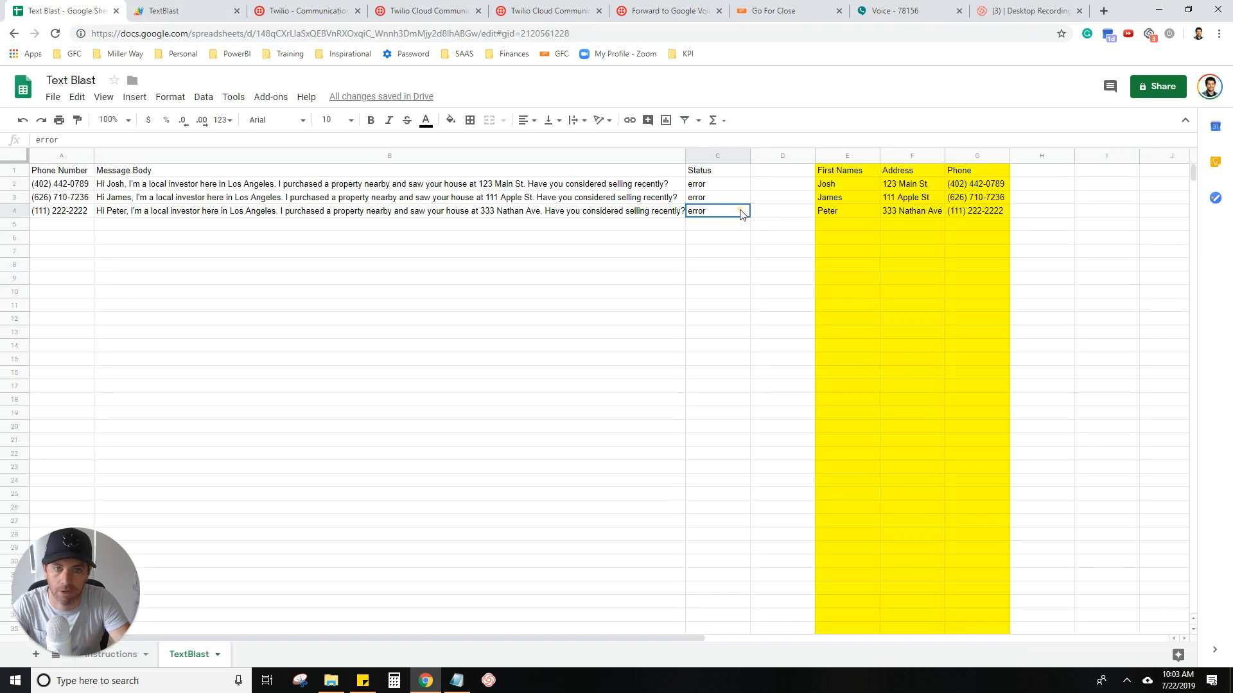
pyautogui.moveTo(730, 186); pyautogui.dragTo(730, 213)
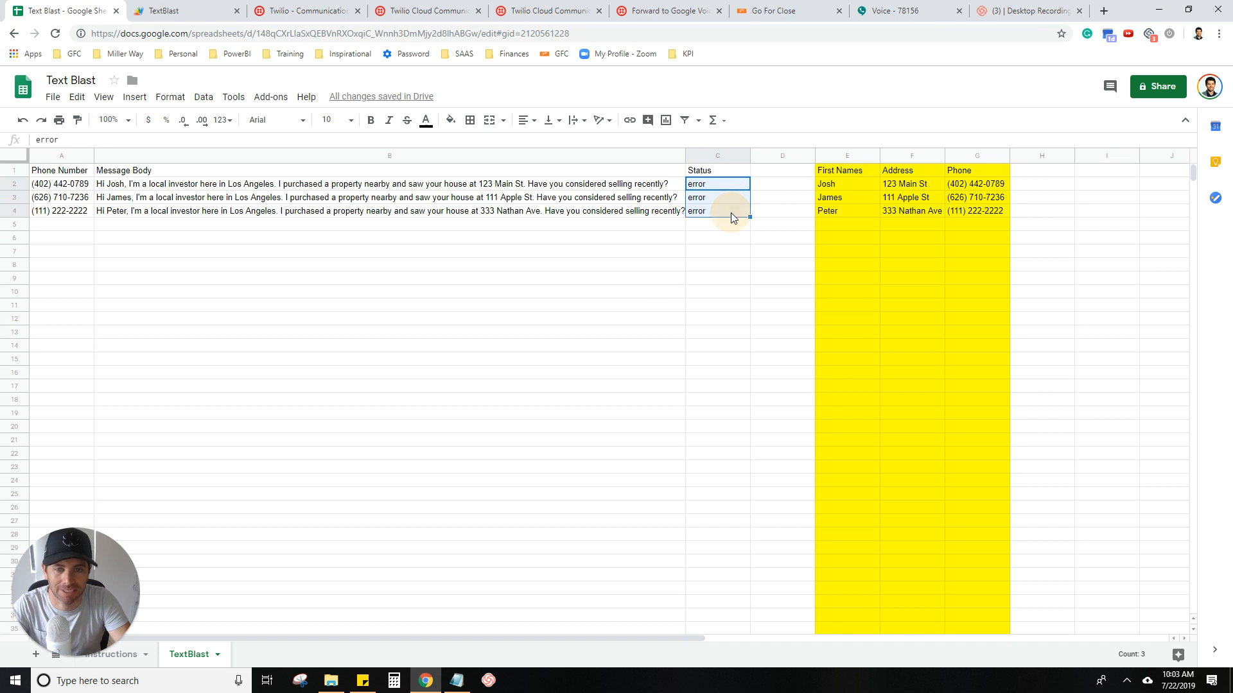
# Enter the note "Twilio" in B7 and "$1 a phone number" in B8
pyautogui.click(196, 256)
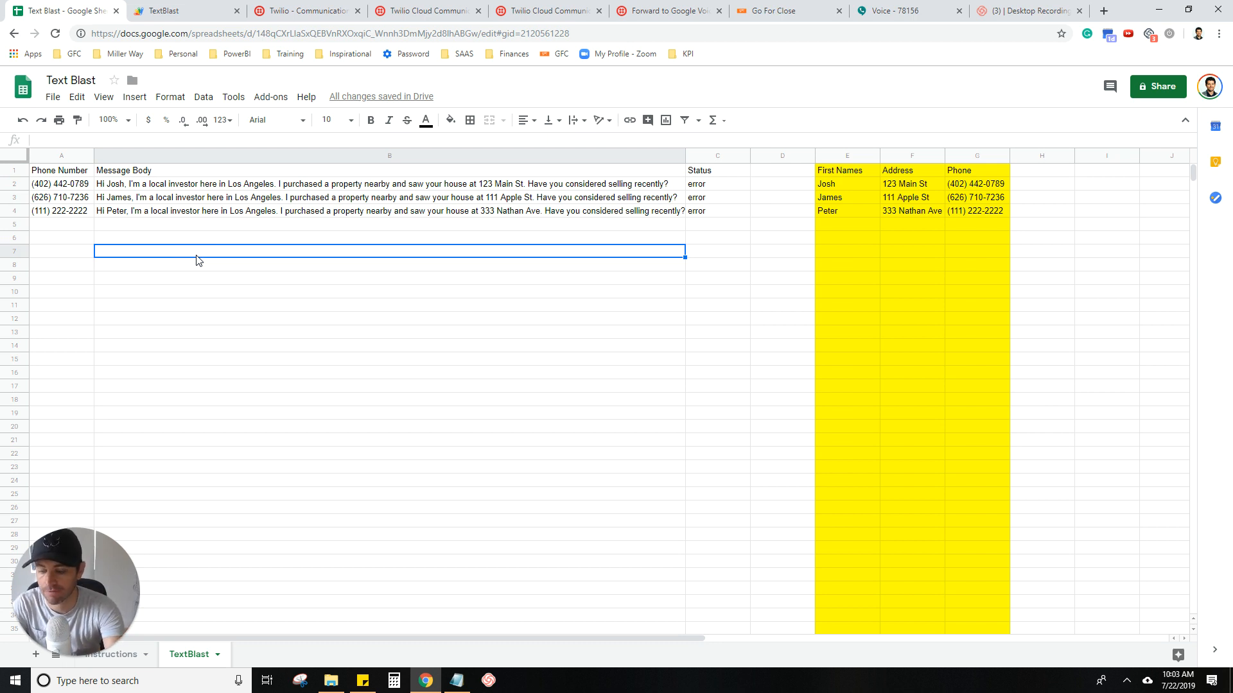
pyautogui.write('Twilio')
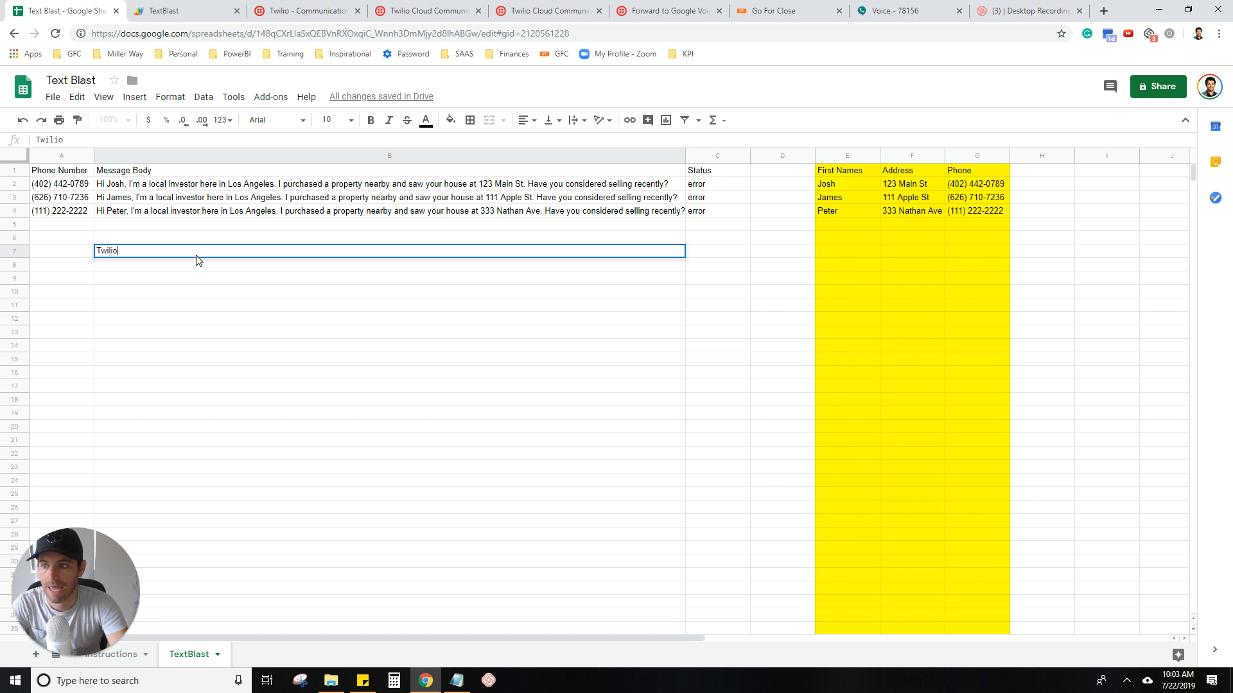
pyautogui.press('Return')
pyautogui.write('$1 a ')
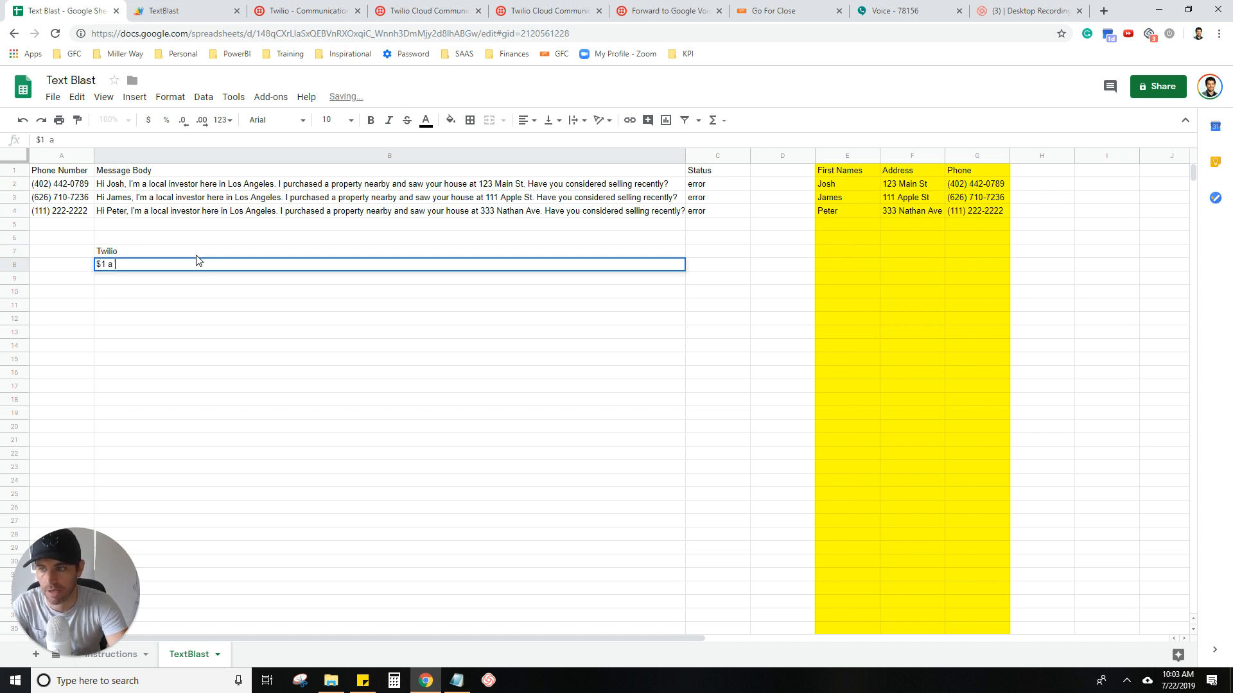
pyautogui.write('phone number')
pyautogui.press('Return')
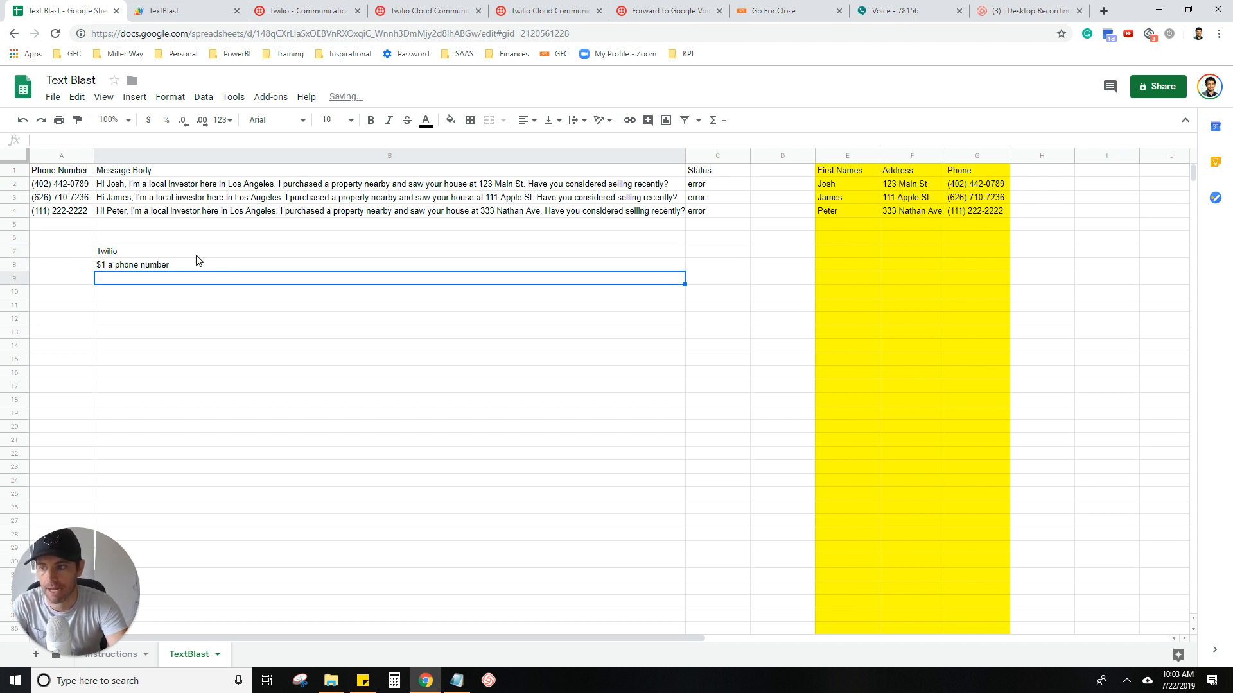
# Enter the note "$0.0075 a sms" in B9 of the TextBlast sheet
pyautogui.write('$0.0075')
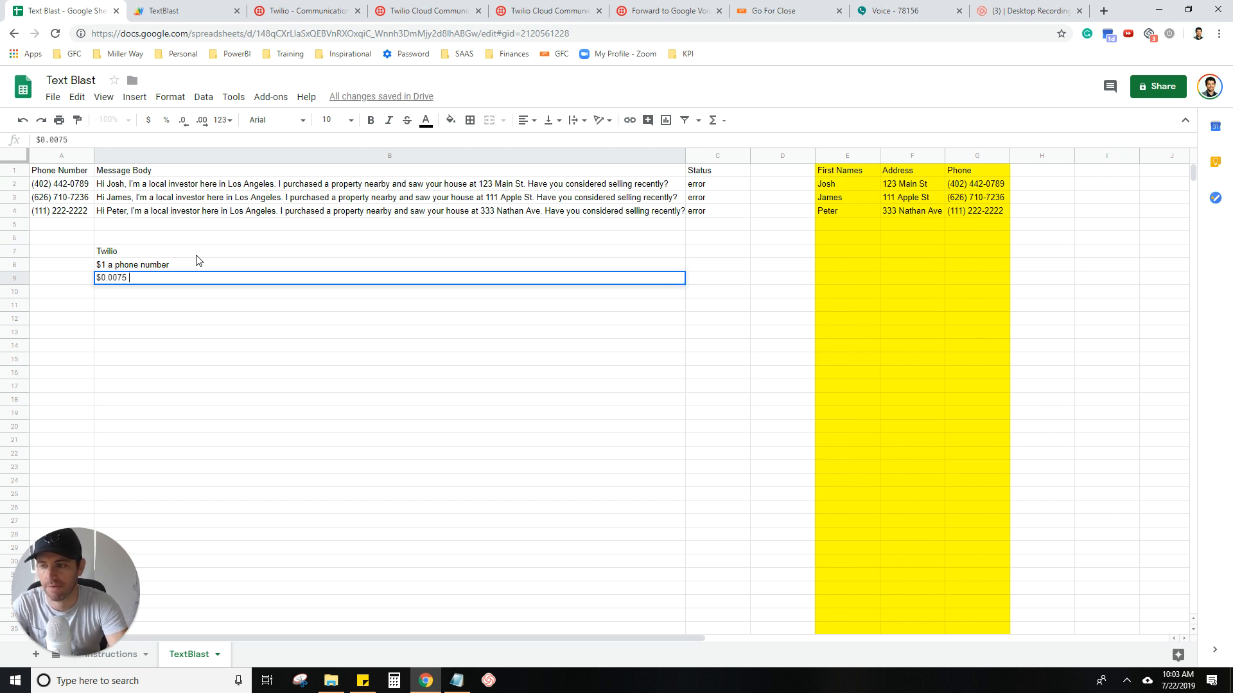
pyautogui.write(' a sms')
pyautogui.press('Return')
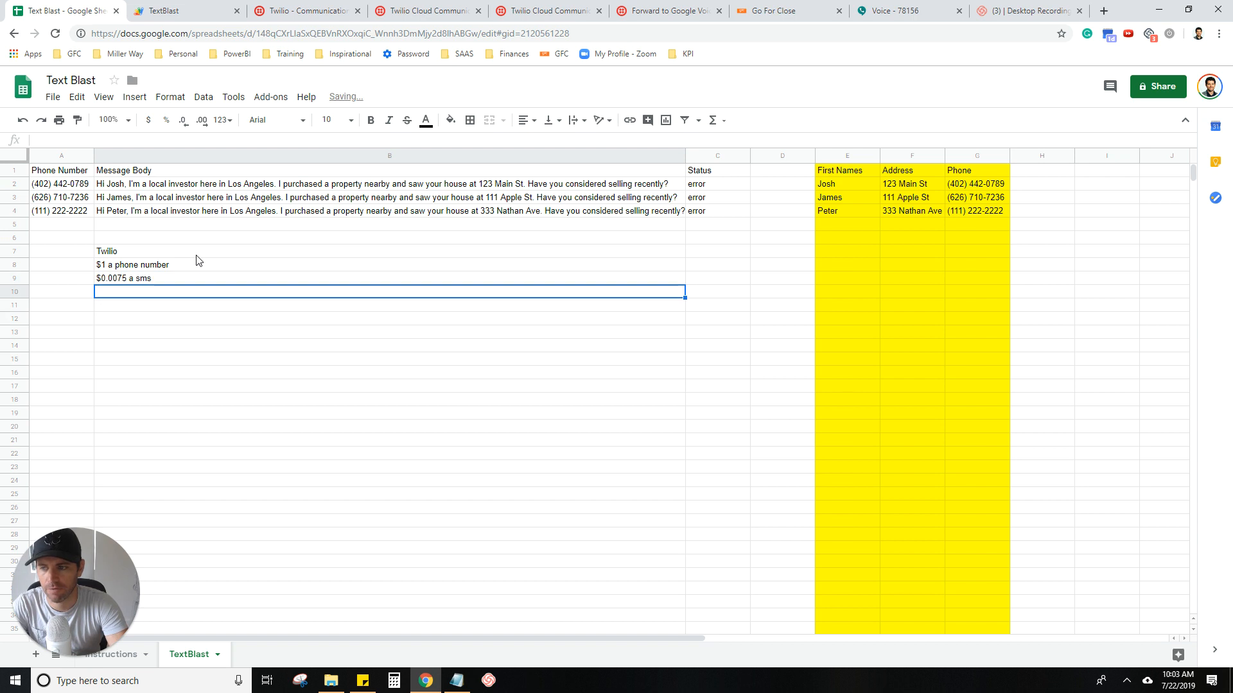
pyautogui.write('Call Rail')
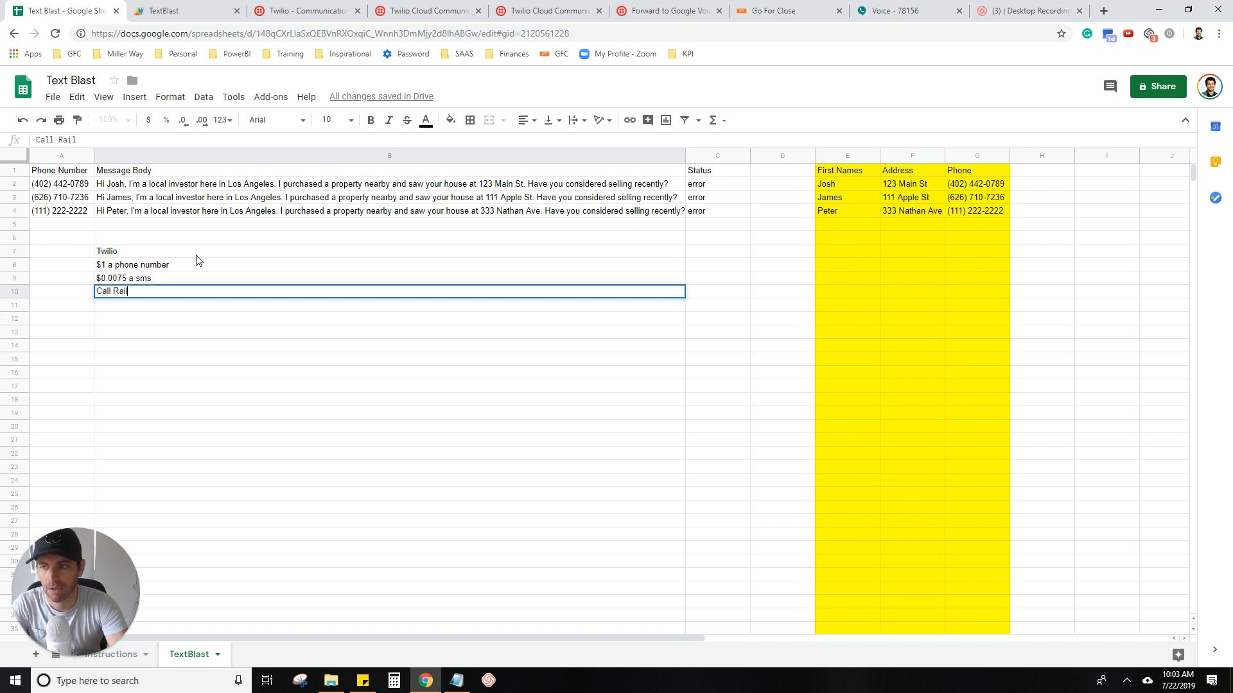
pyautogui.press('Return')
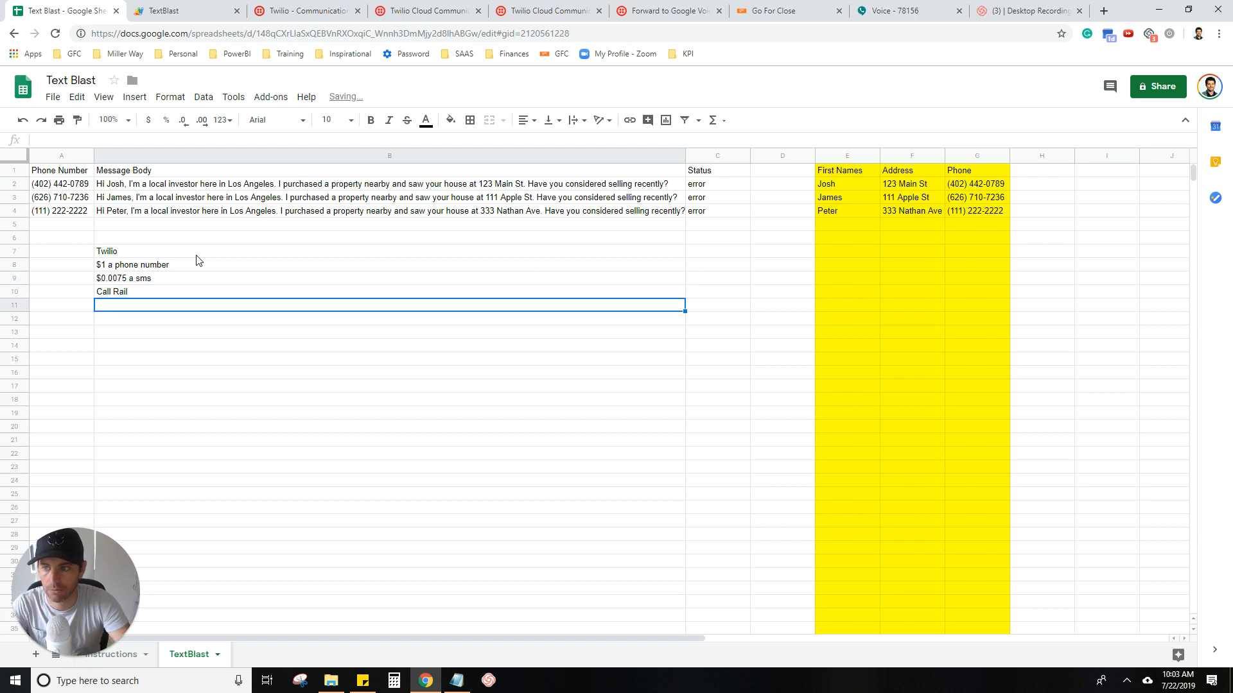
pyautogui.click(159, 292)
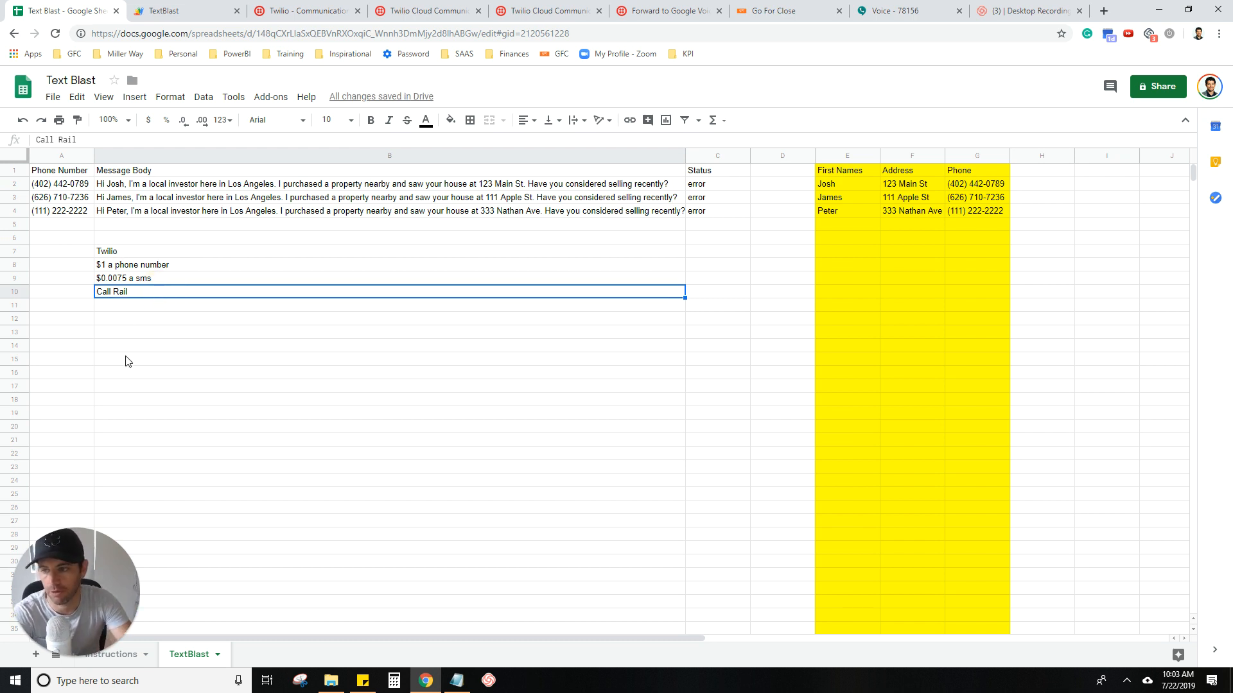
pyautogui.press('Delete')
pyautogui.click(166, 267)
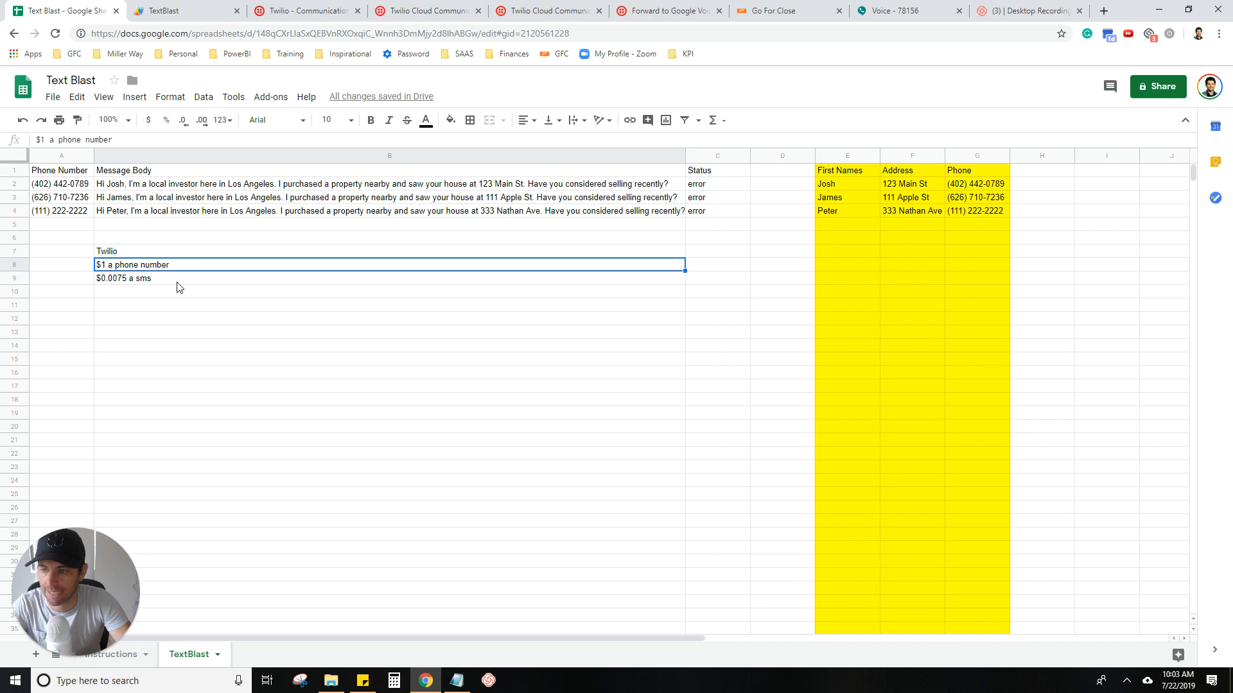
# Open the free account sign-up form from Twilio's home page, and look at the Twilio verification message in Google Voice
pyautogui.click(297, 10)
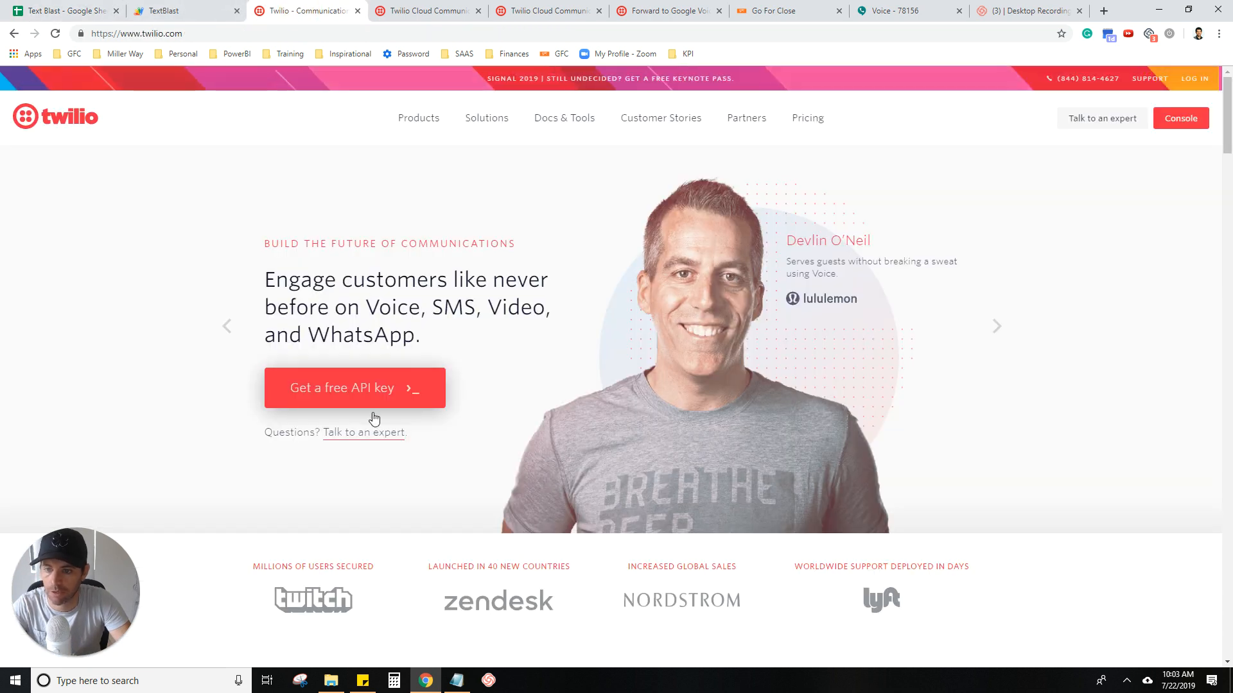
pyautogui.click(349, 389)
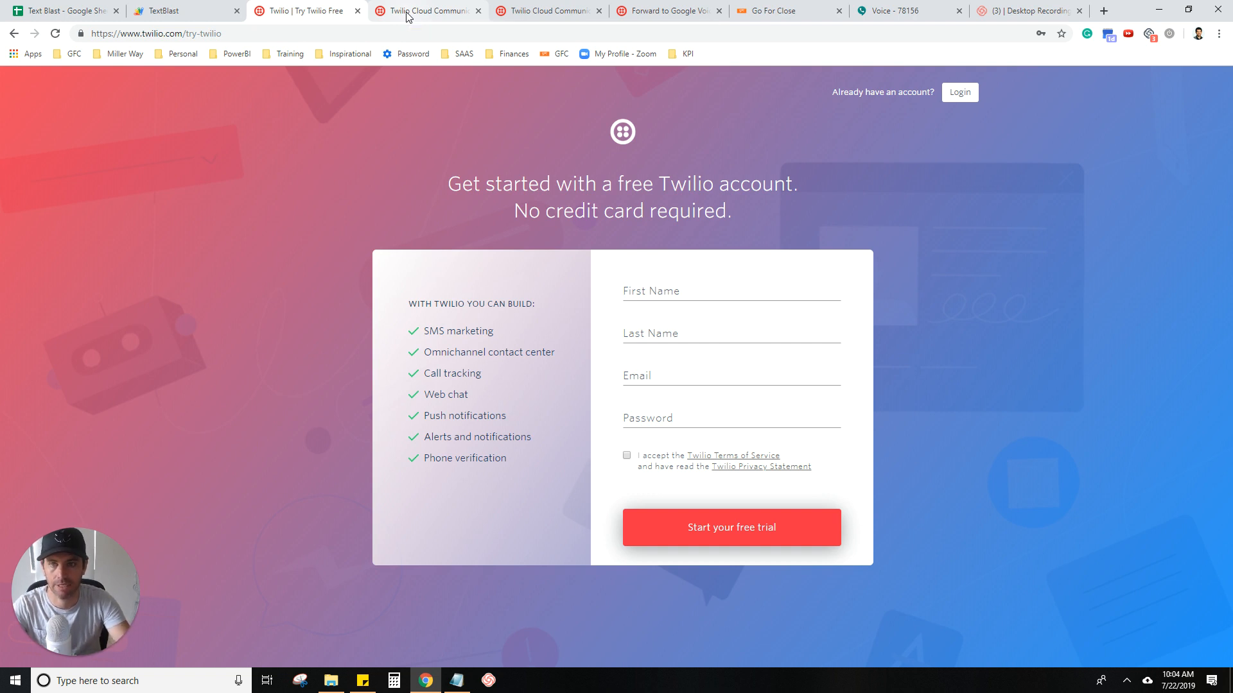
pyautogui.click(898, 11)
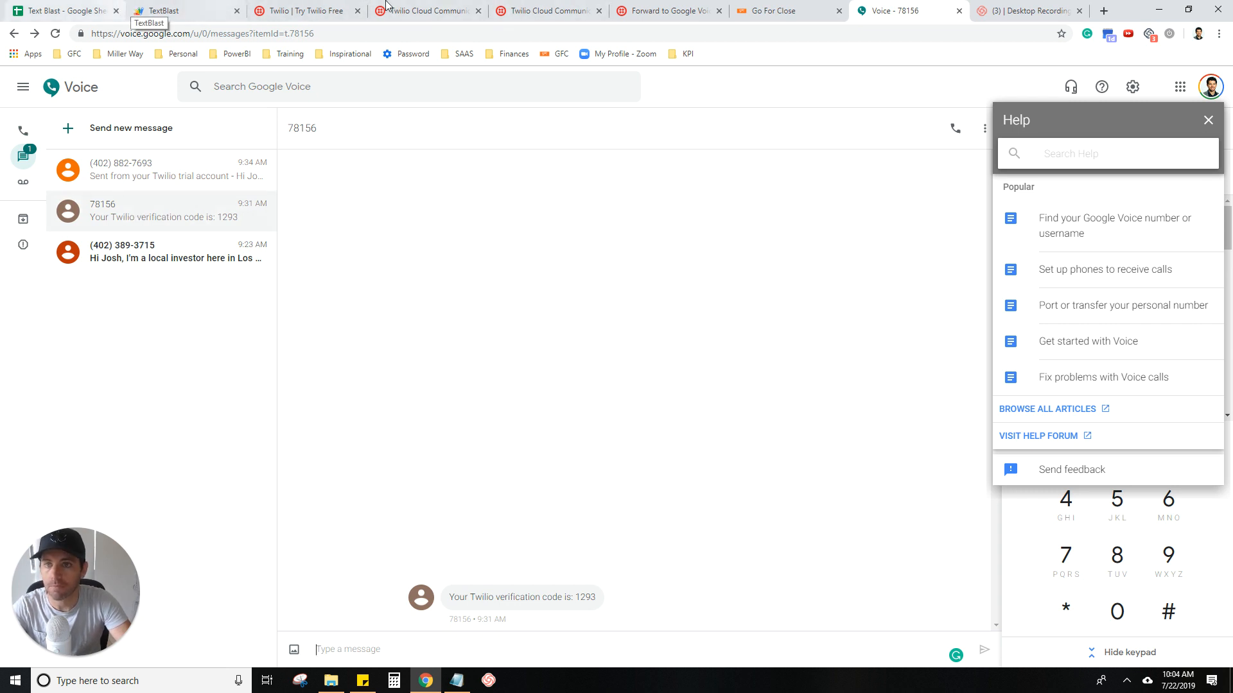
# Go to the Twilio account dashboard and examine the trial number, highlighting its digits without the country code
pyautogui.click(551, 9)
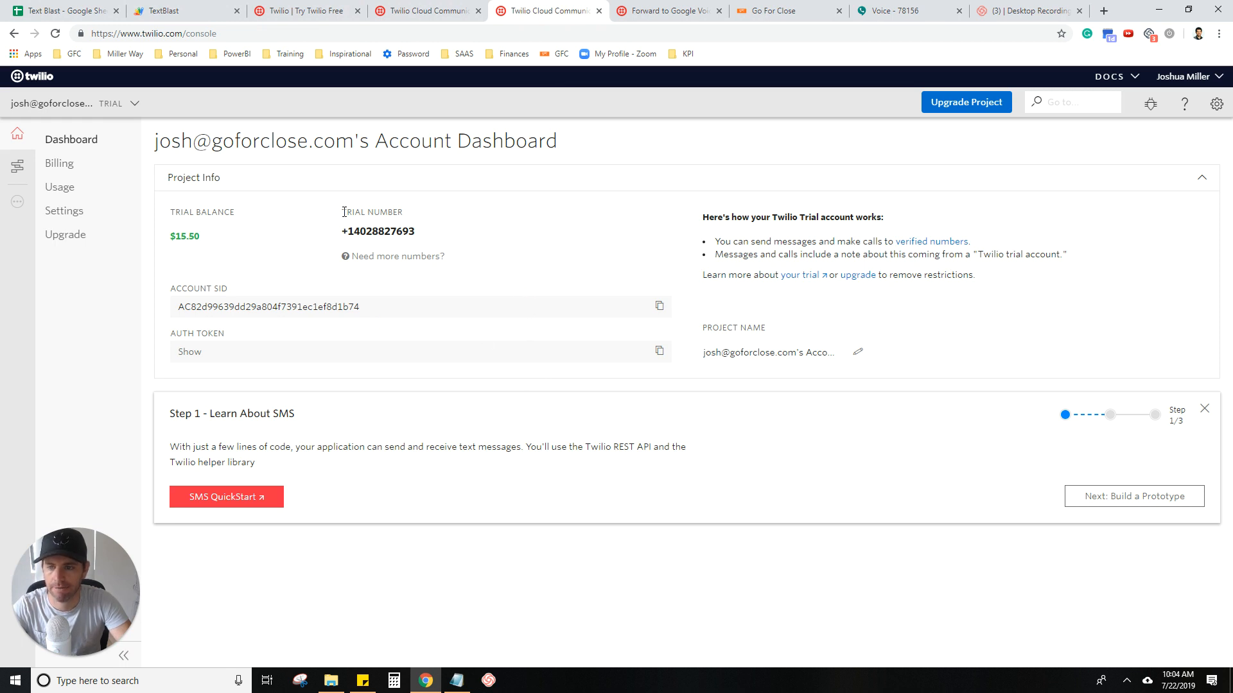
pyautogui.moveTo(345, 212); pyautogui.dragTo(449, 214)
pyautogui.click(419, 218)
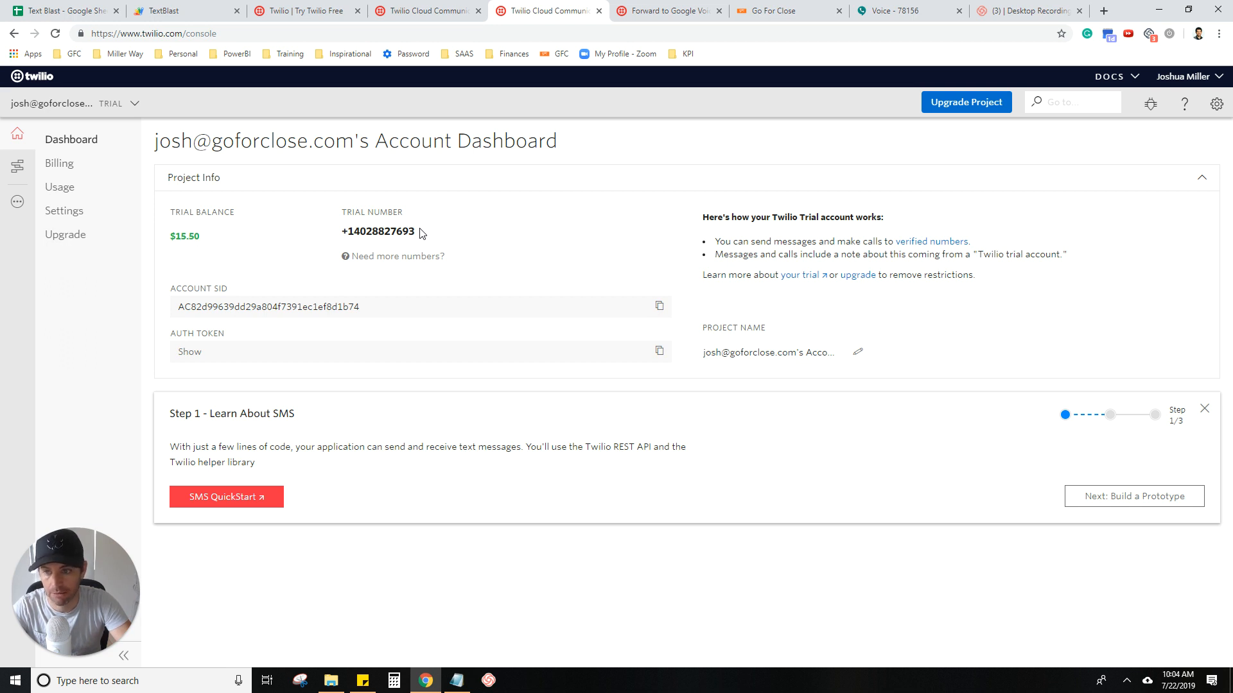
pyautogui.moveTo(420, 233); pyautogui.dragTo(358, 233)
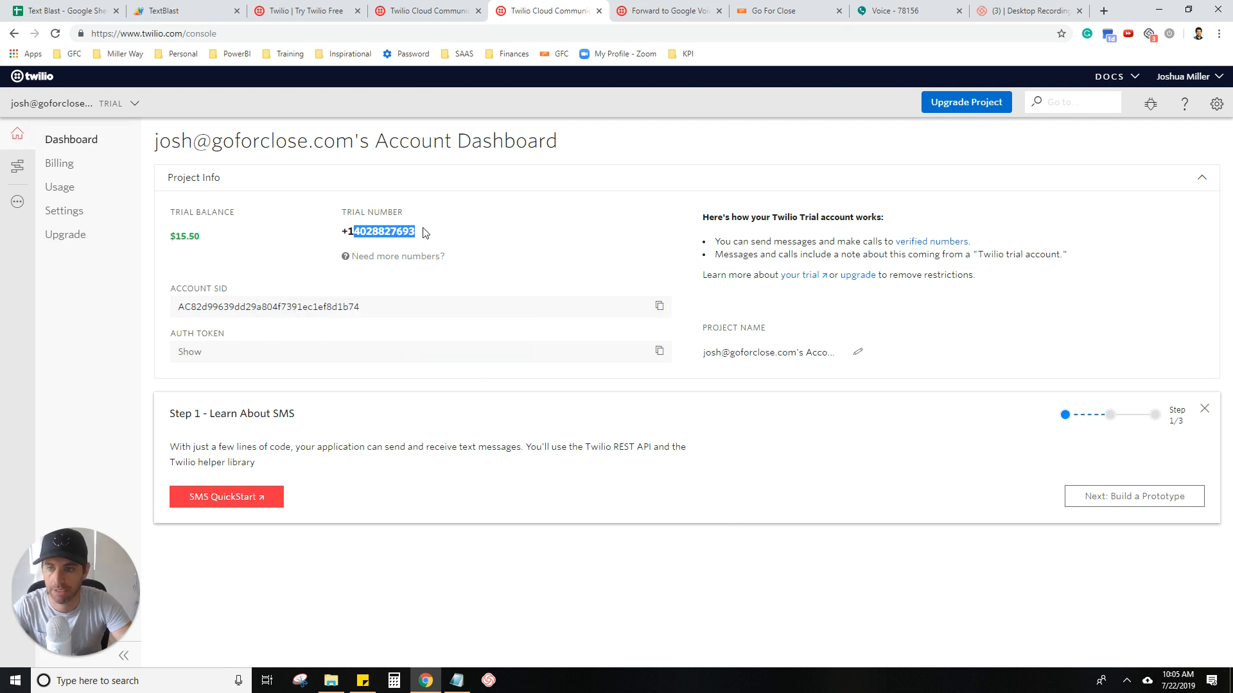
# Copy the Account SID from the Twilio dashboard and paste it into B1 of the Instructions sheet
pyautogui.click(216, 304)
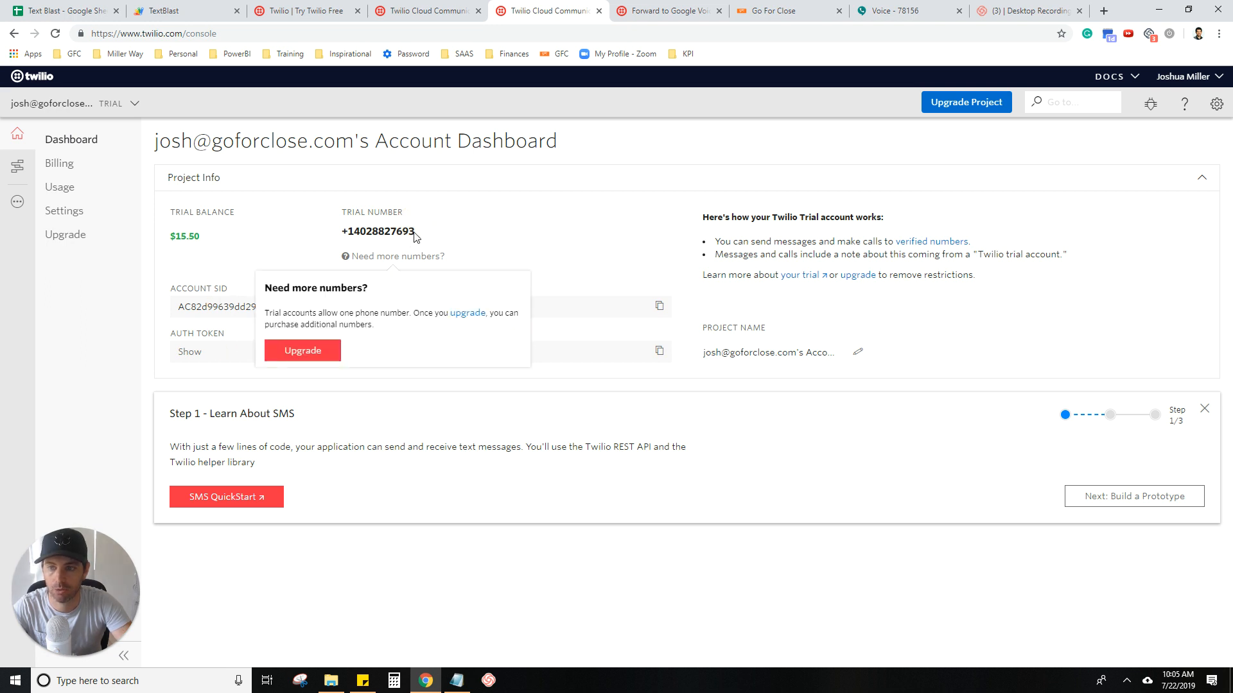
pyautogui.click(659, 308)
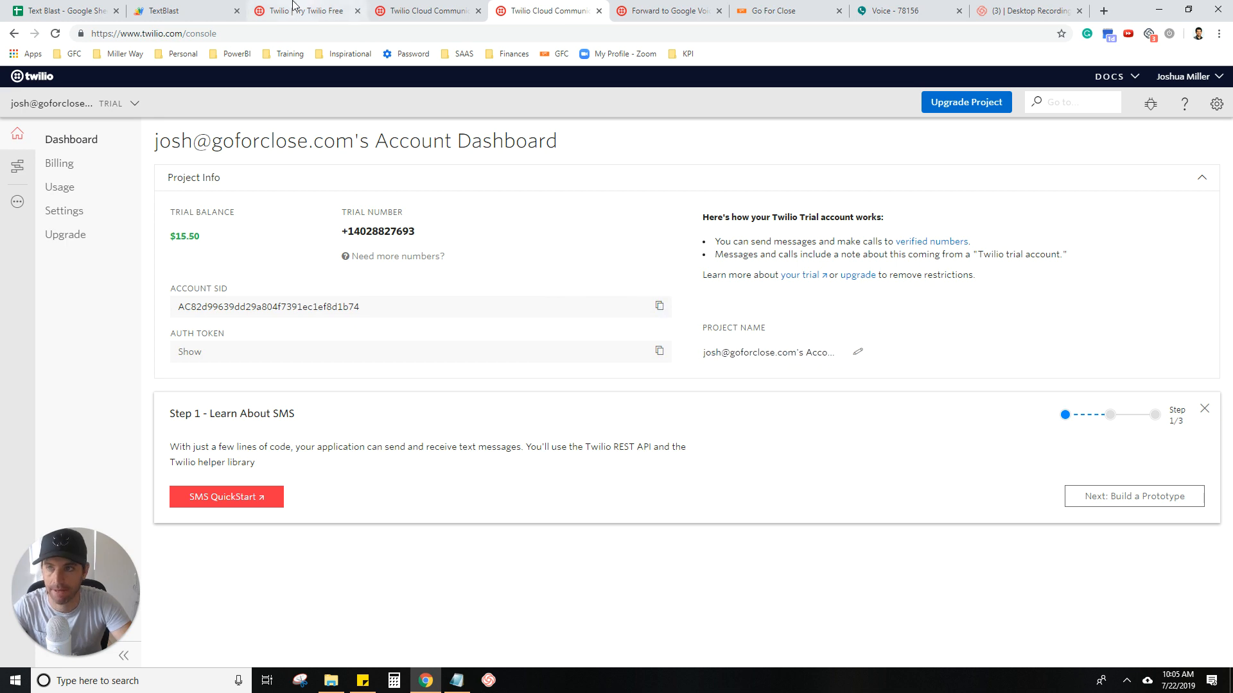
pyautogui.click(82, 5)
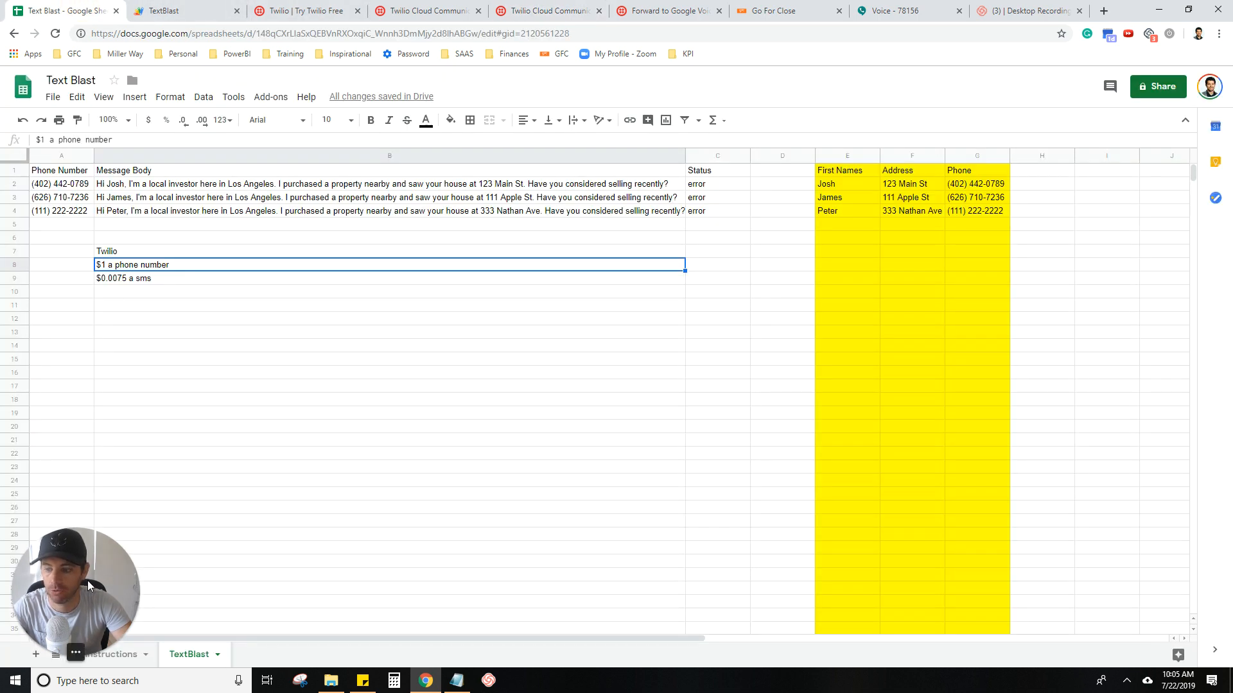
pyautogui.click(109, 654)
pyautogui.click(122, 172)
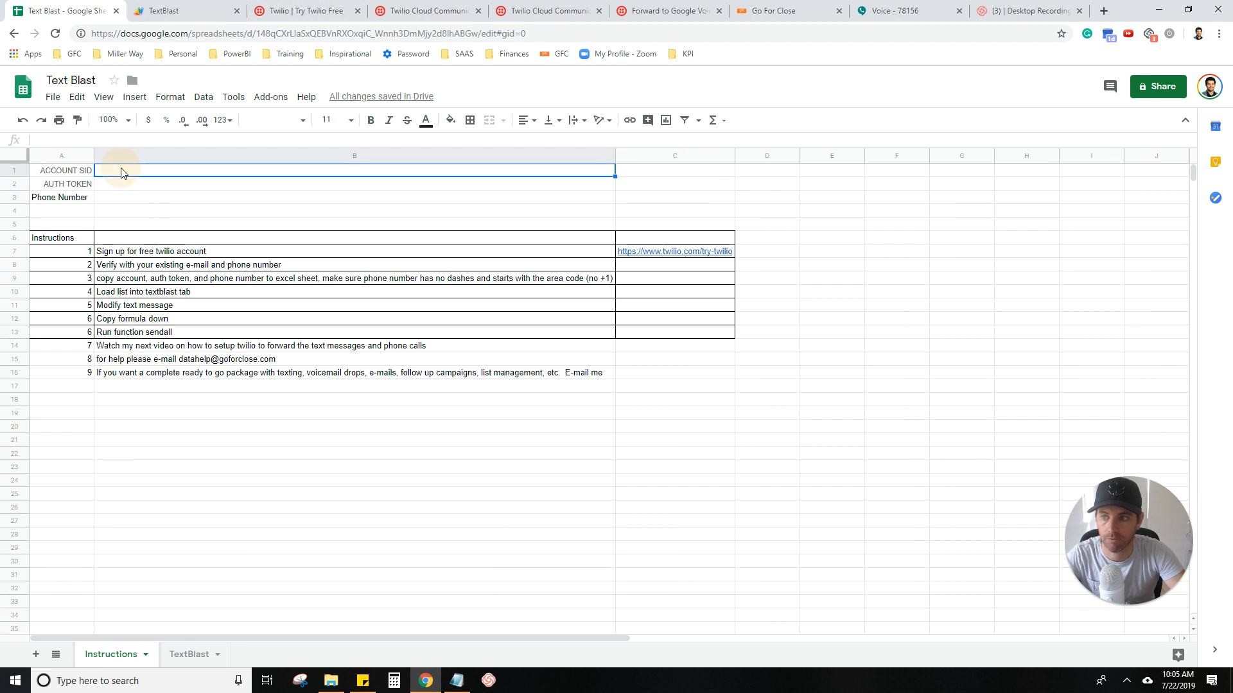
pyautogui.hotkey('ctrl', 'v')
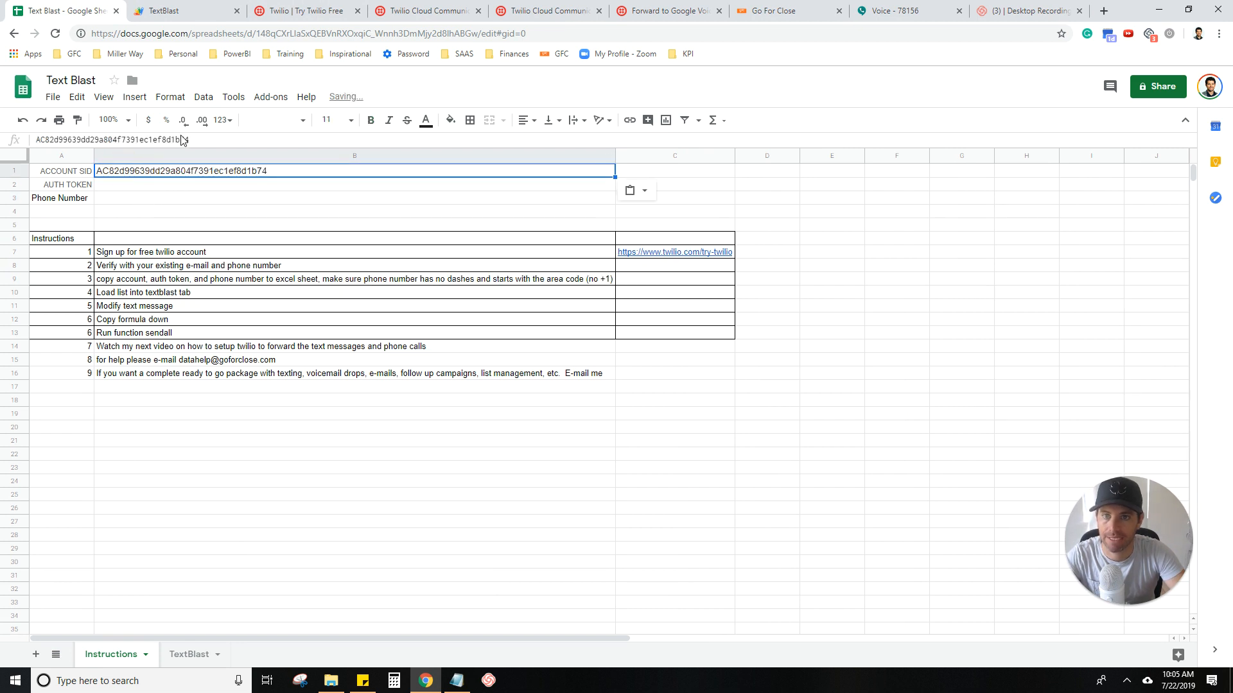
# Copy the auth token from the Twilio dashboard and paste it into B2 of the Instructions sheet
pyautogui.click(534, 13)
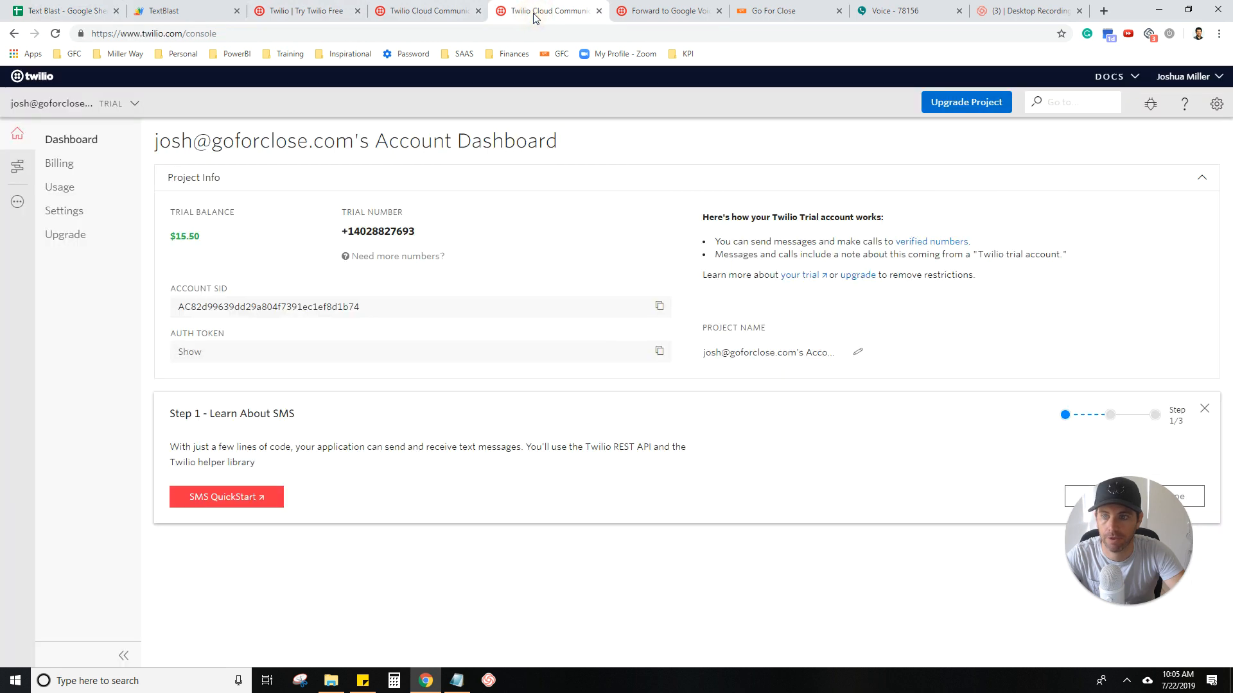
pyautogui.click(659, 350)
pyautogui.click(64, 11)
pyautogui.hotkey('ctrl', 'v')
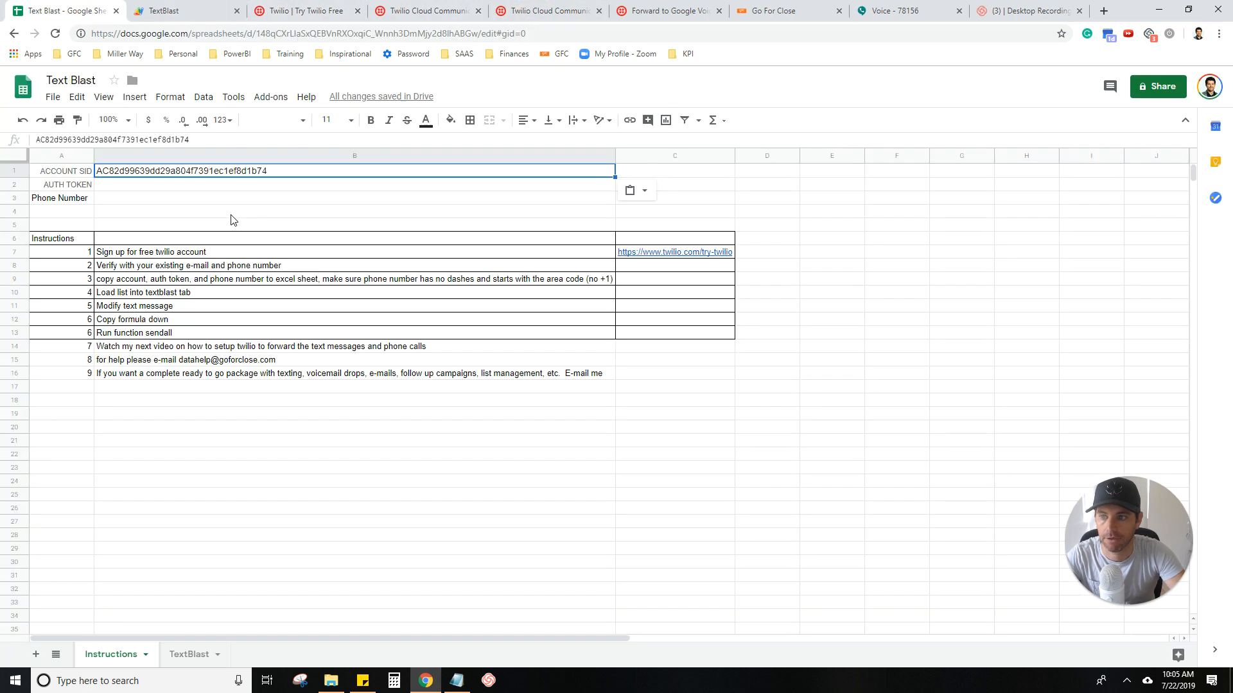
pyautogui.click(189, 187)
pyautogui.hotkey('ctrl', 'v')
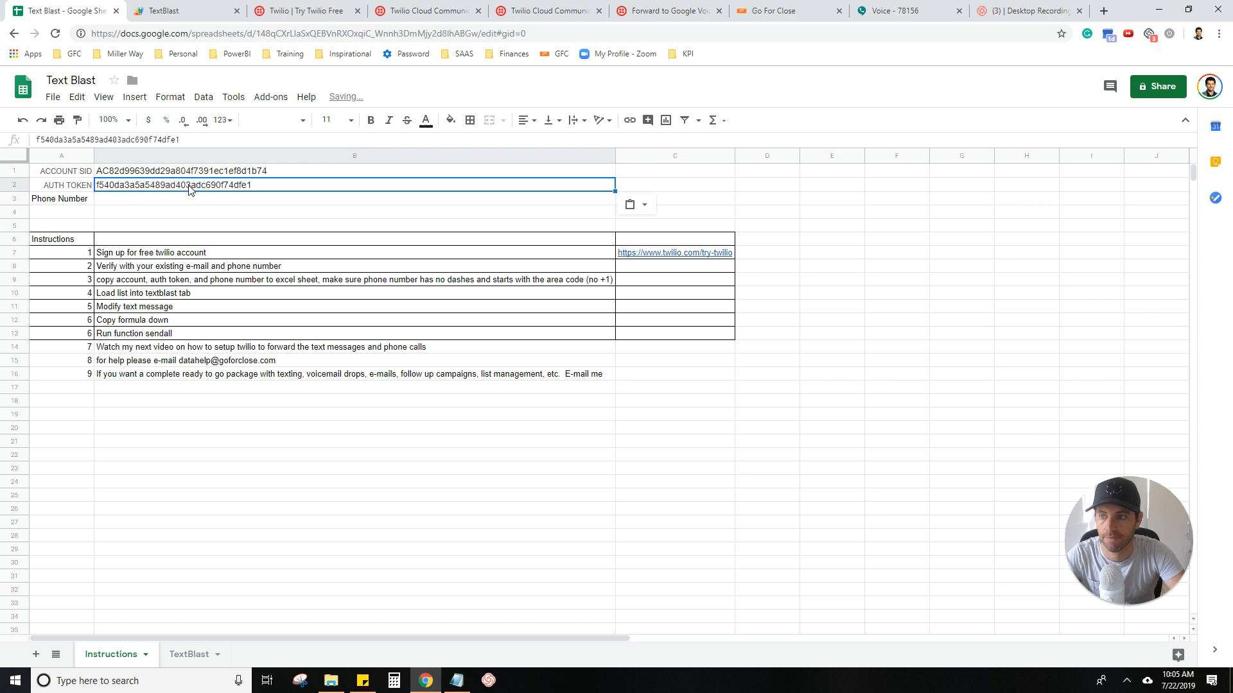
# Copy the Twilio trial number without its +1 prefix and paste it into the Phone Number cell B3 of the Instructions sheet
pyautogui.click(436, 11)
pyautogui.click(307, 11)
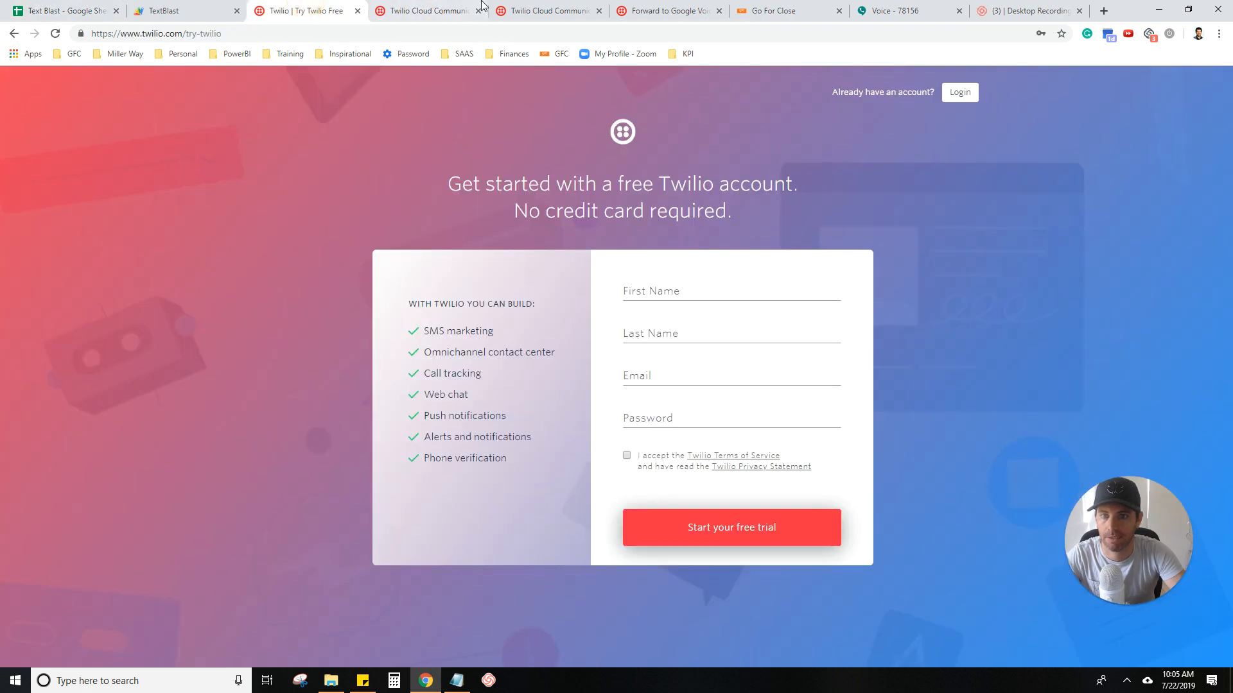
pyautogui.click(538, 6)
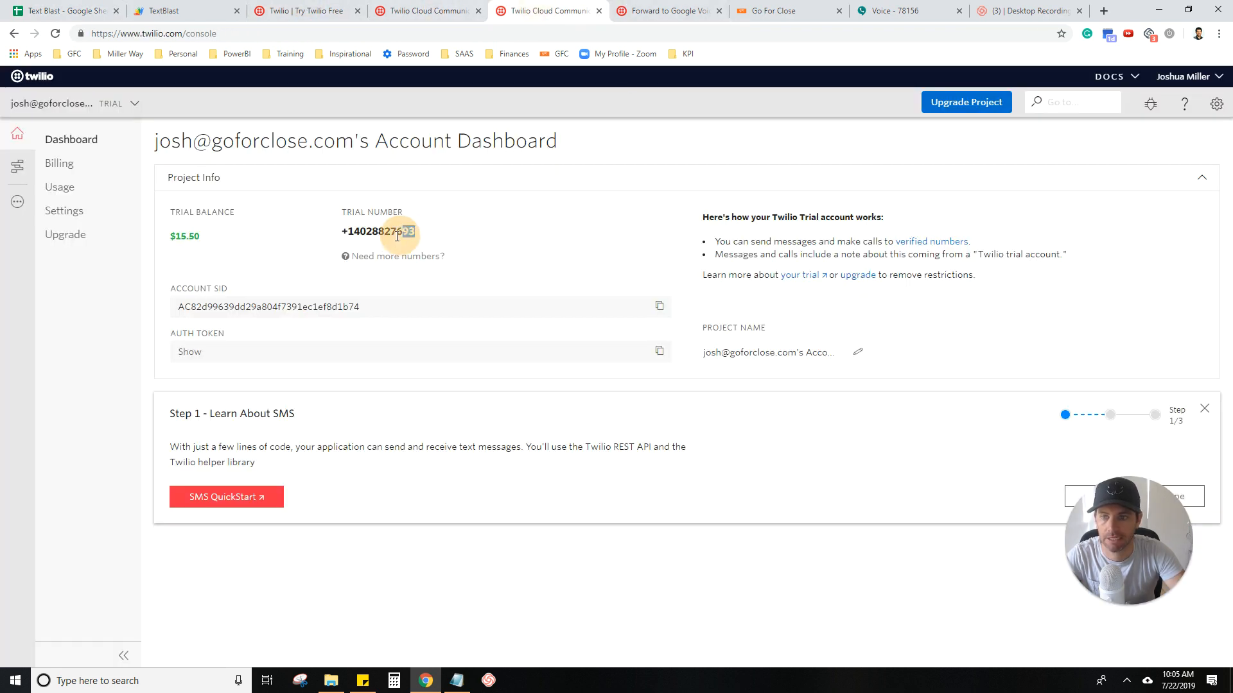
pyautogui.doubleClick(353, 234)
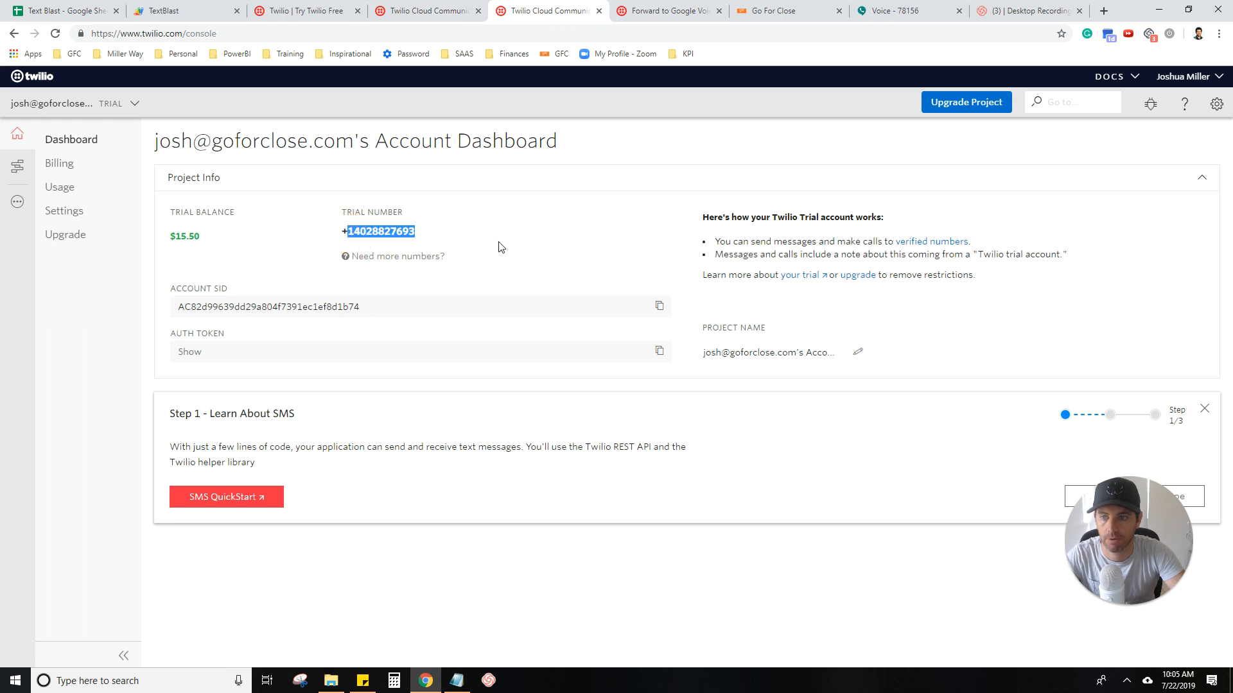
pyautogui.click(411, 233)
pyautogui.moveTo(414, 233); pyautogui.dragTo(356, 231)
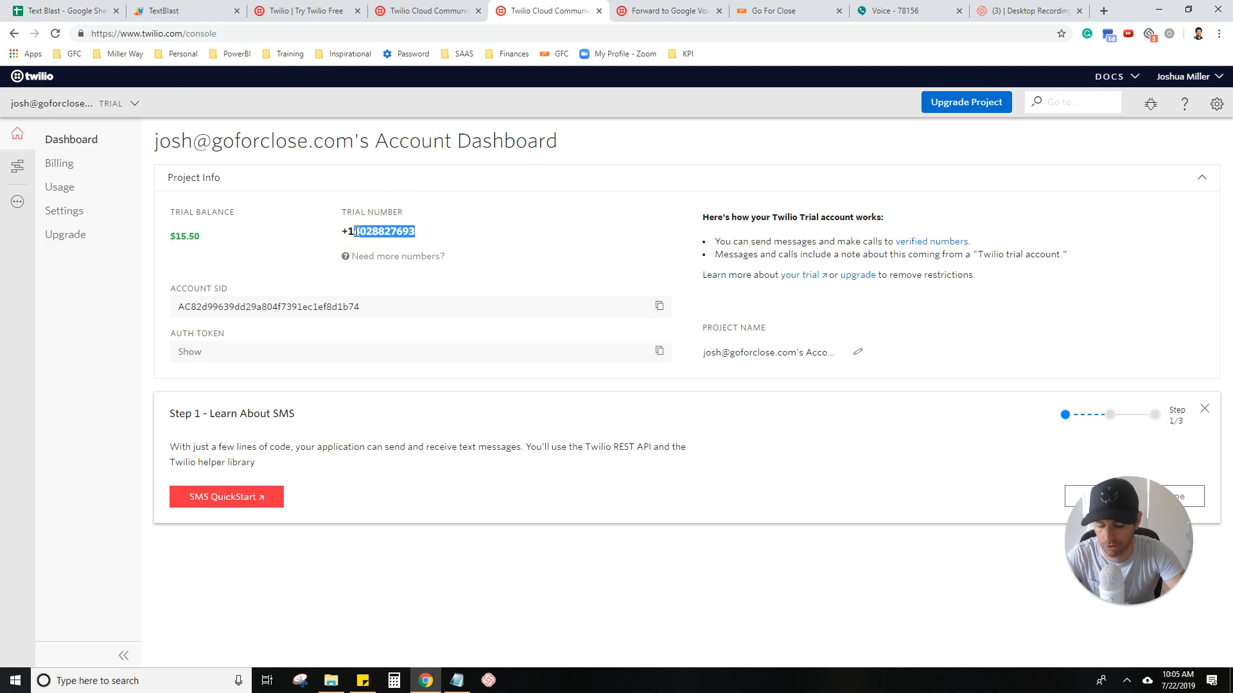
pyautogui.click(61, 10)
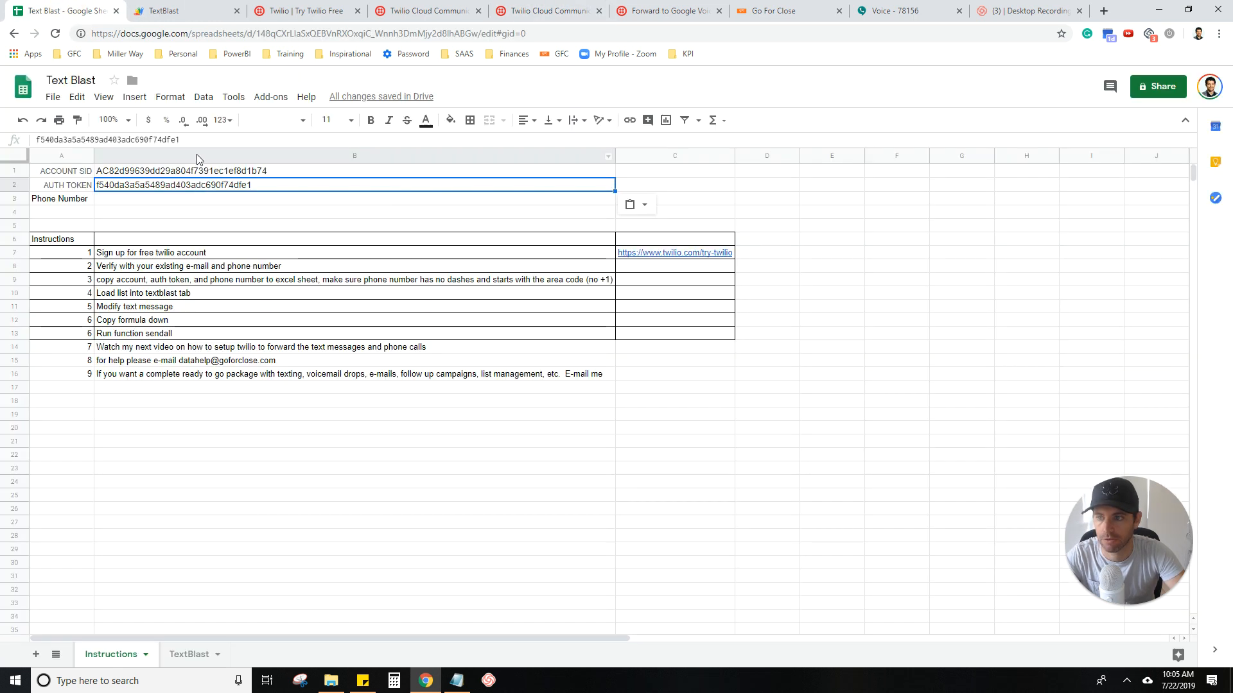
pyautogui.click(178, 201)
pyautogui.hotkey('ctrl', 'v')
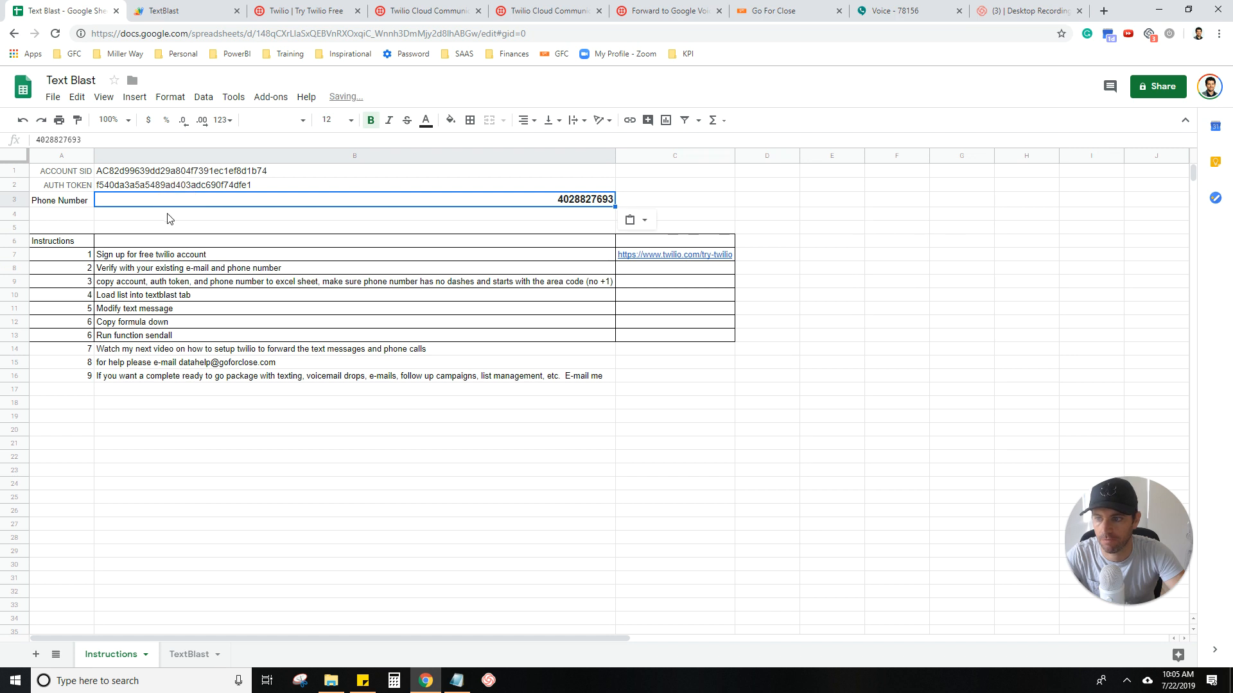
pyautogui.click(573, 225)
pyautogui.click(572, 200)
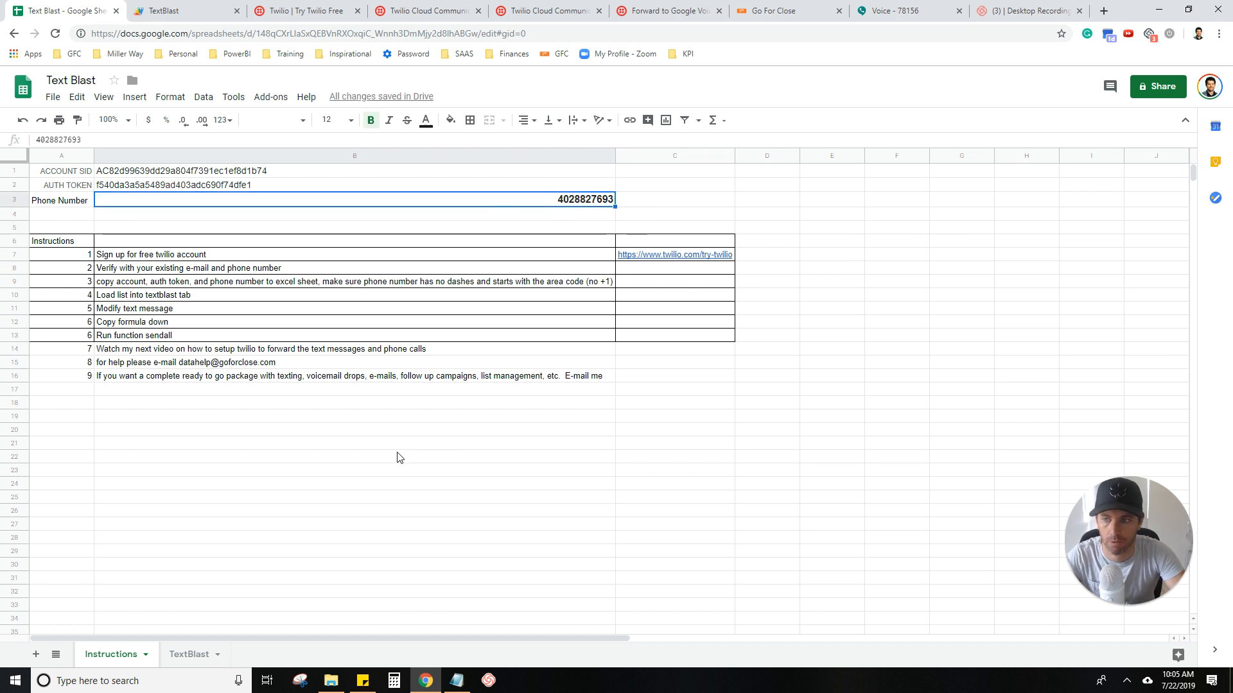
# Review instructions 1 to 3 in rows 7 to 9, checking the phone number in B3 against the formatting rule
pyautogui.click(281, 286)
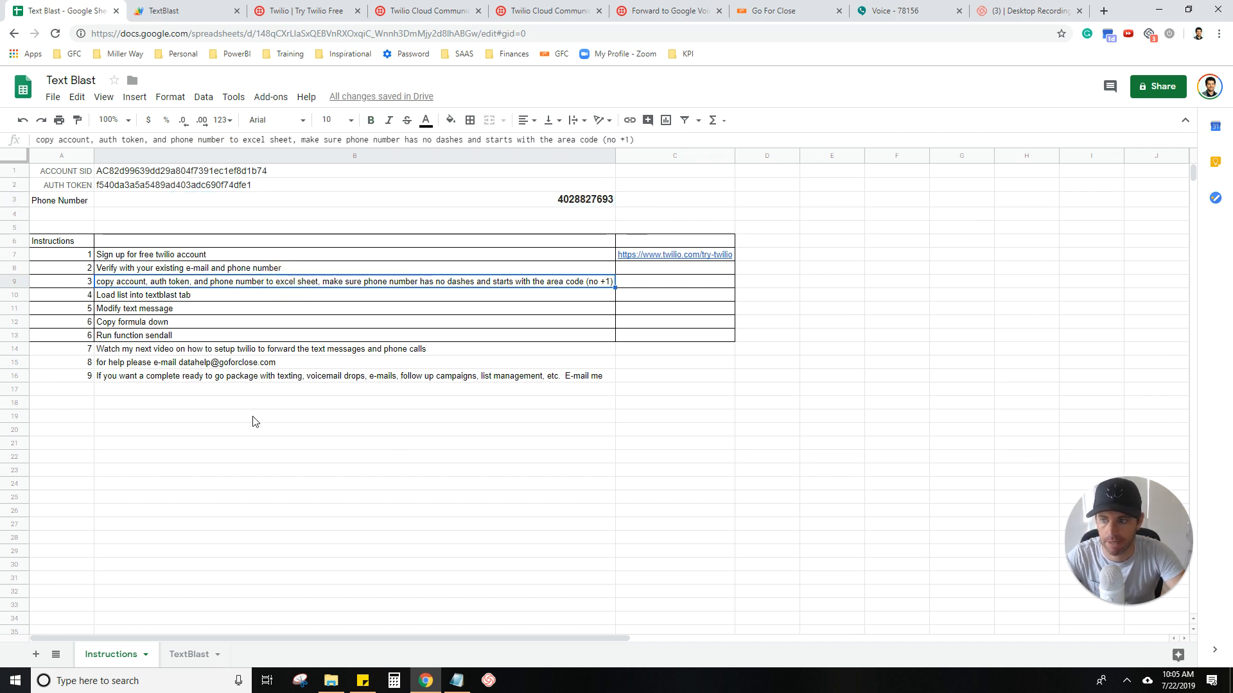
pyautogui.click(16, 255)
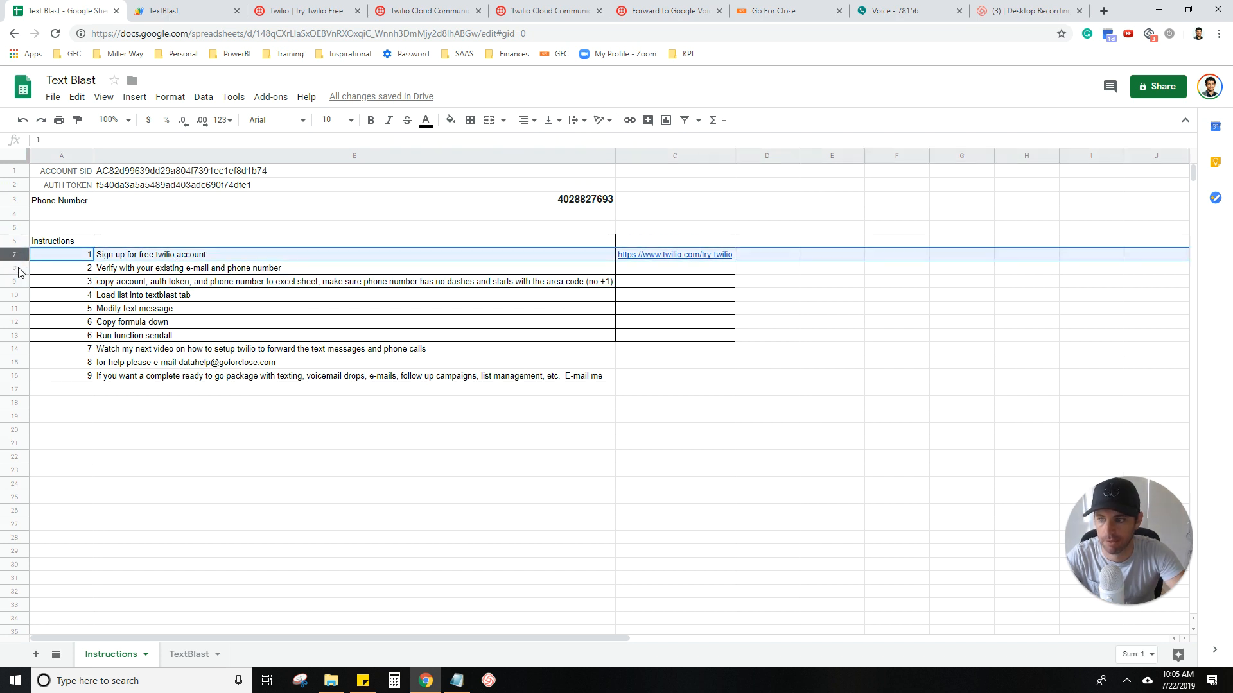
pyautogui.click(17, 267)
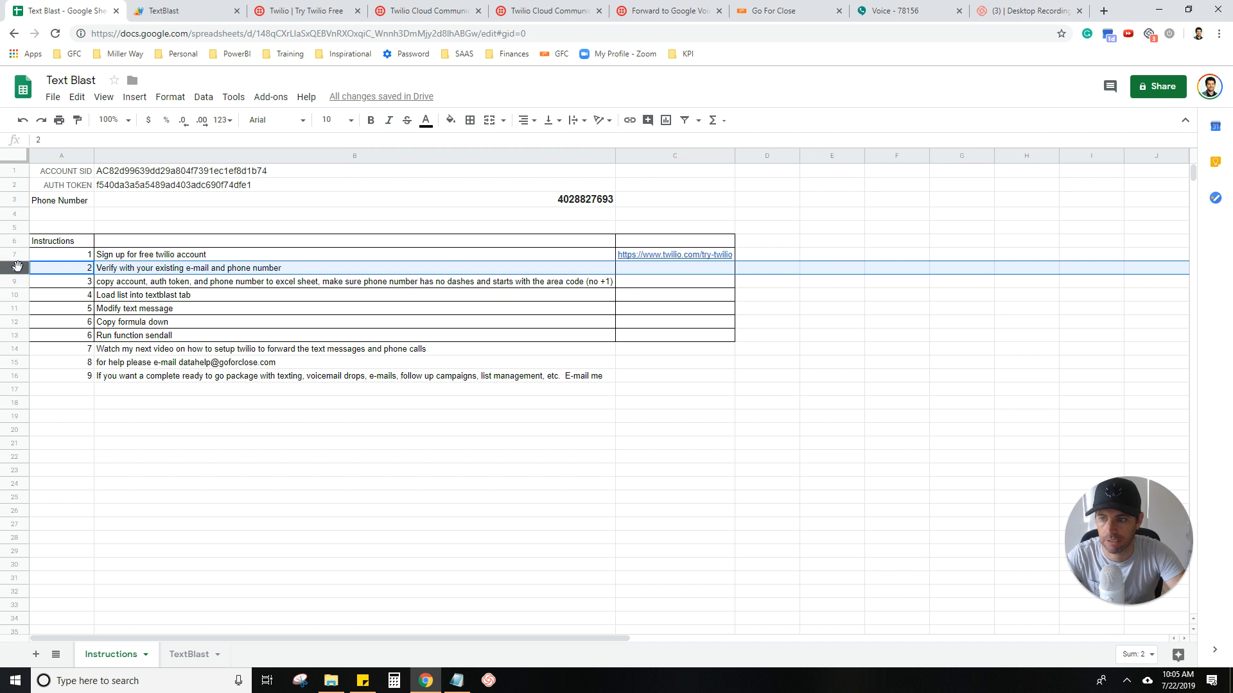
pyautogui.click(17, 282)
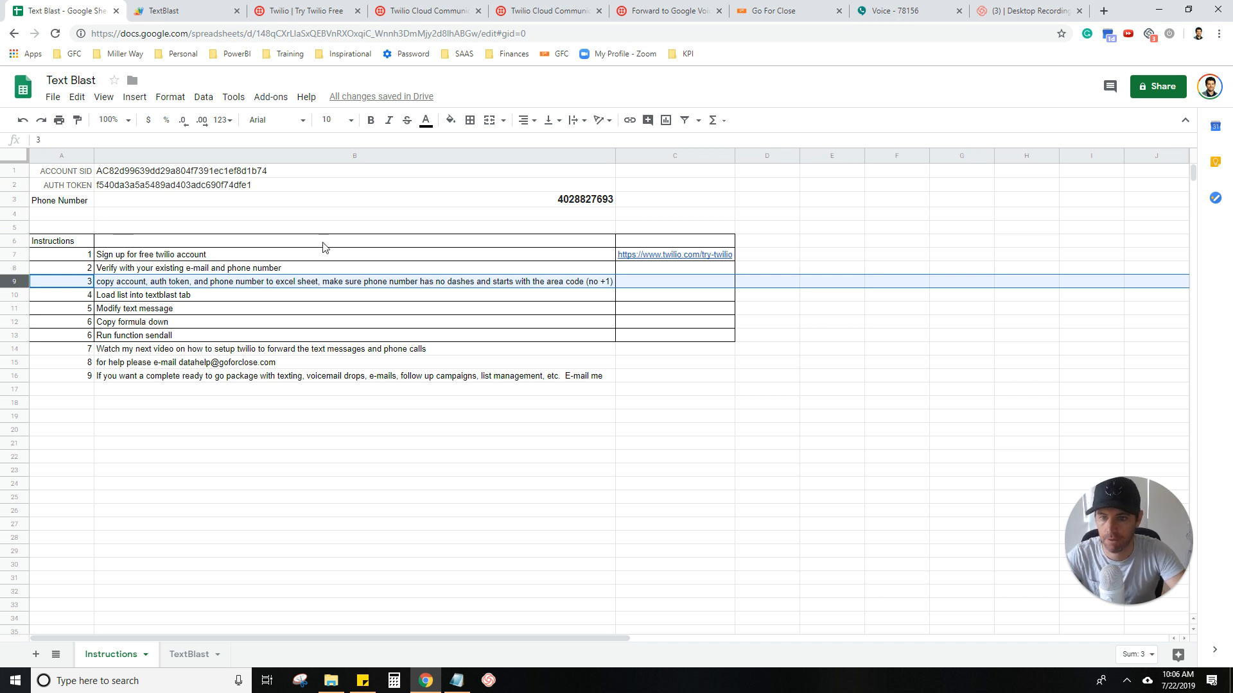
pyautogui.click(226, 204)
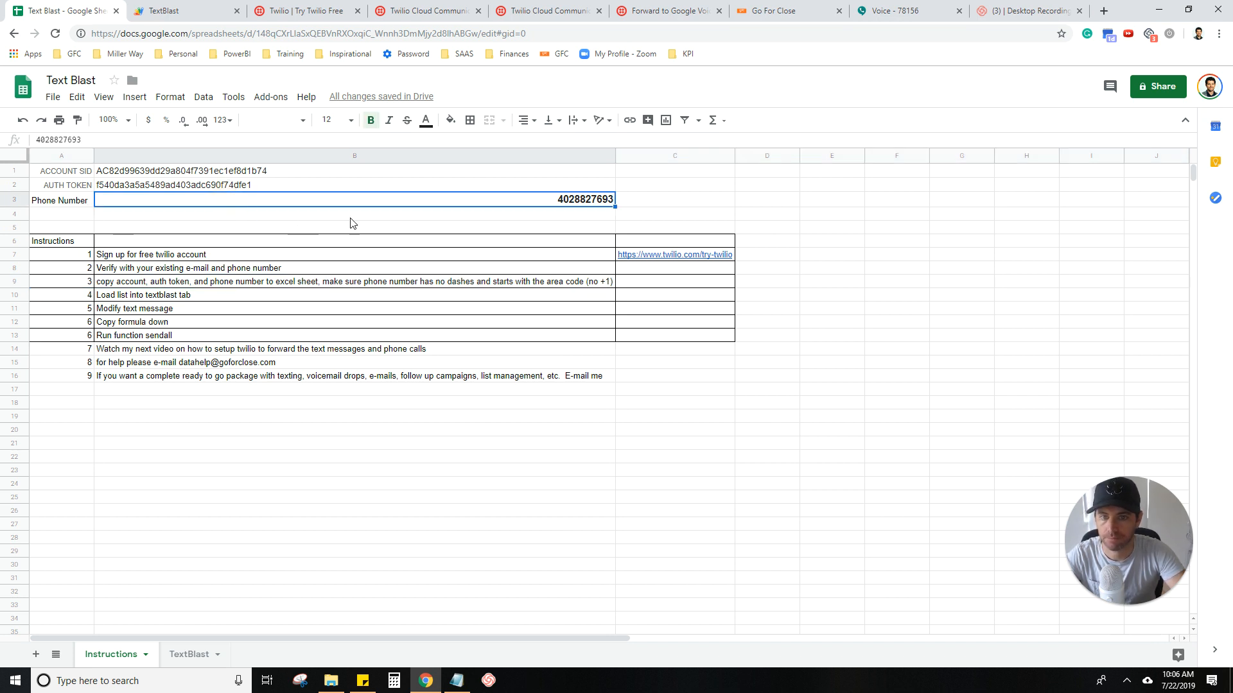
# Fill the credential cells B1:B3 on the Instructions sheet with yellow
pyautogui.moveTo(372, 172); pyautogui.dragTo(380, 206)
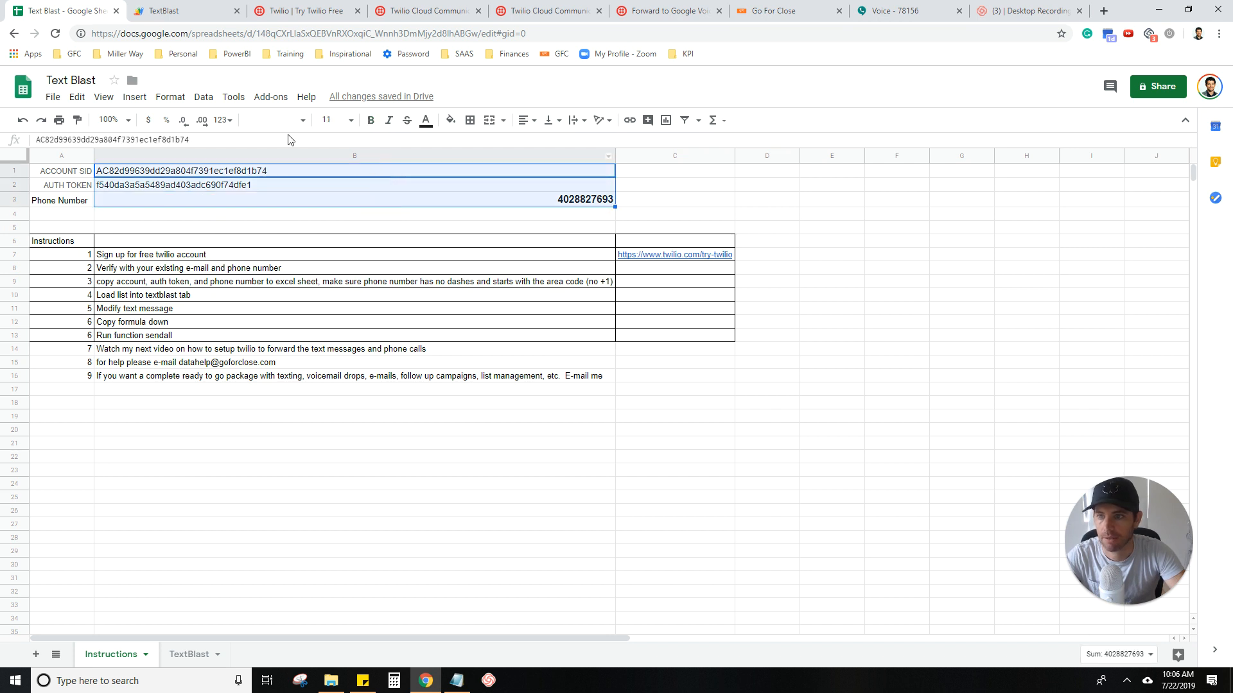
pyautogui.click(450, 120)
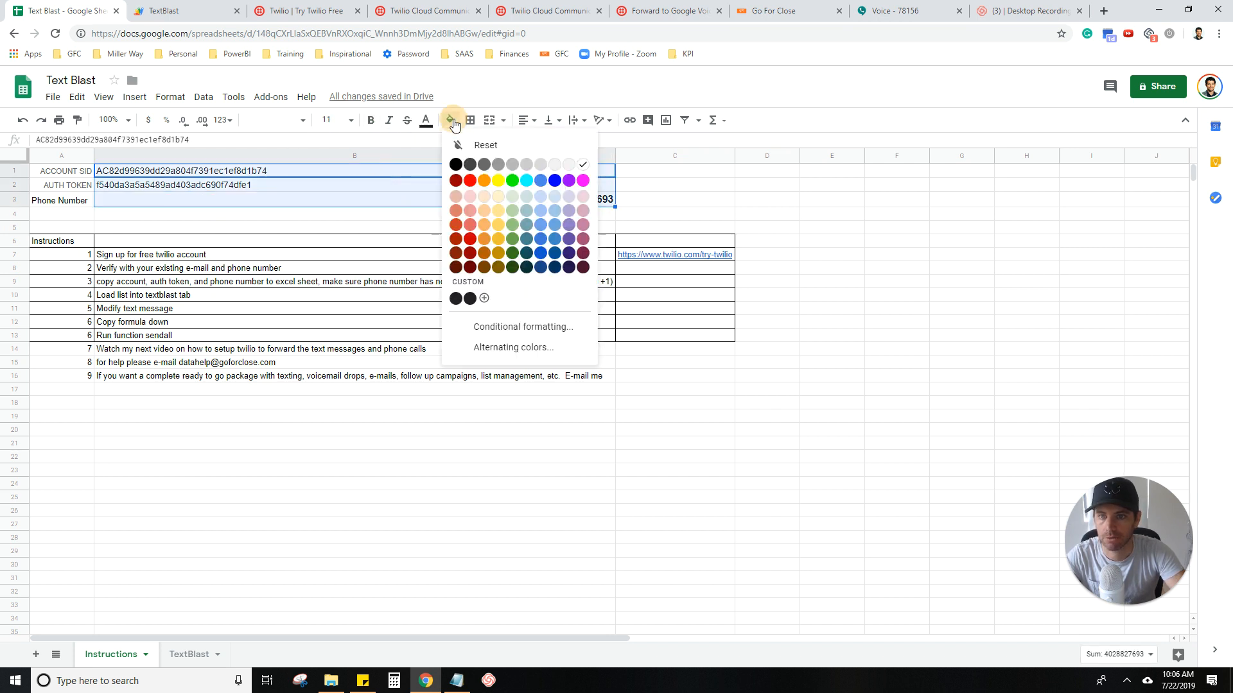
pyautogui.click(498, 181)
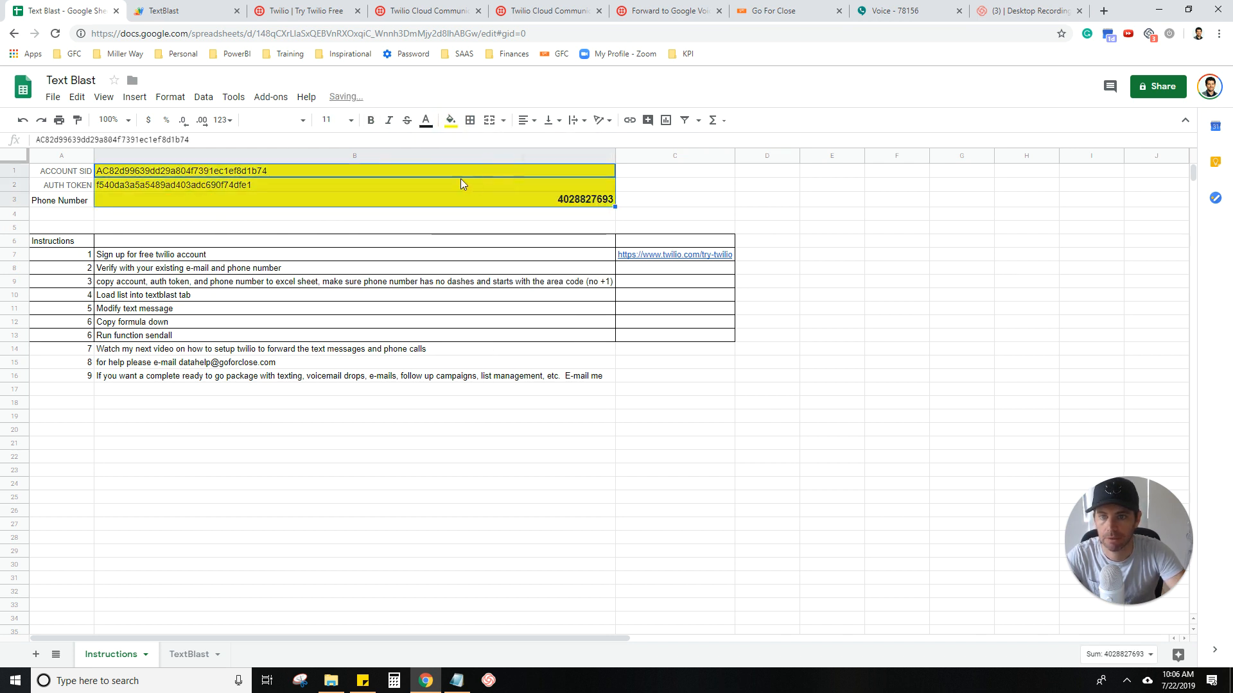
# Review instructions 4 and 5, checking the contact list in columns E to G and the message formula in B2 of the TextBlast sheet
pyautogui.click(188, 299)
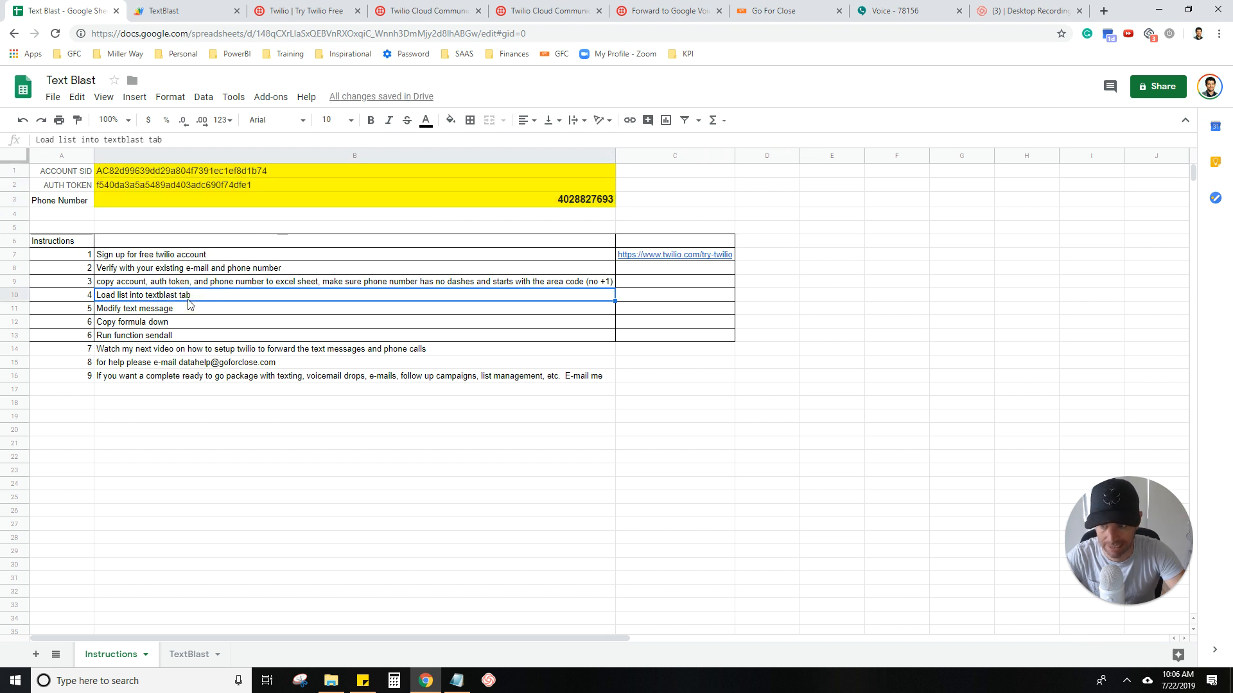
pyautogui.click(188, 654)
pyautogui.moveTo(836, 185); pyautogui.dragTo(964, 235)
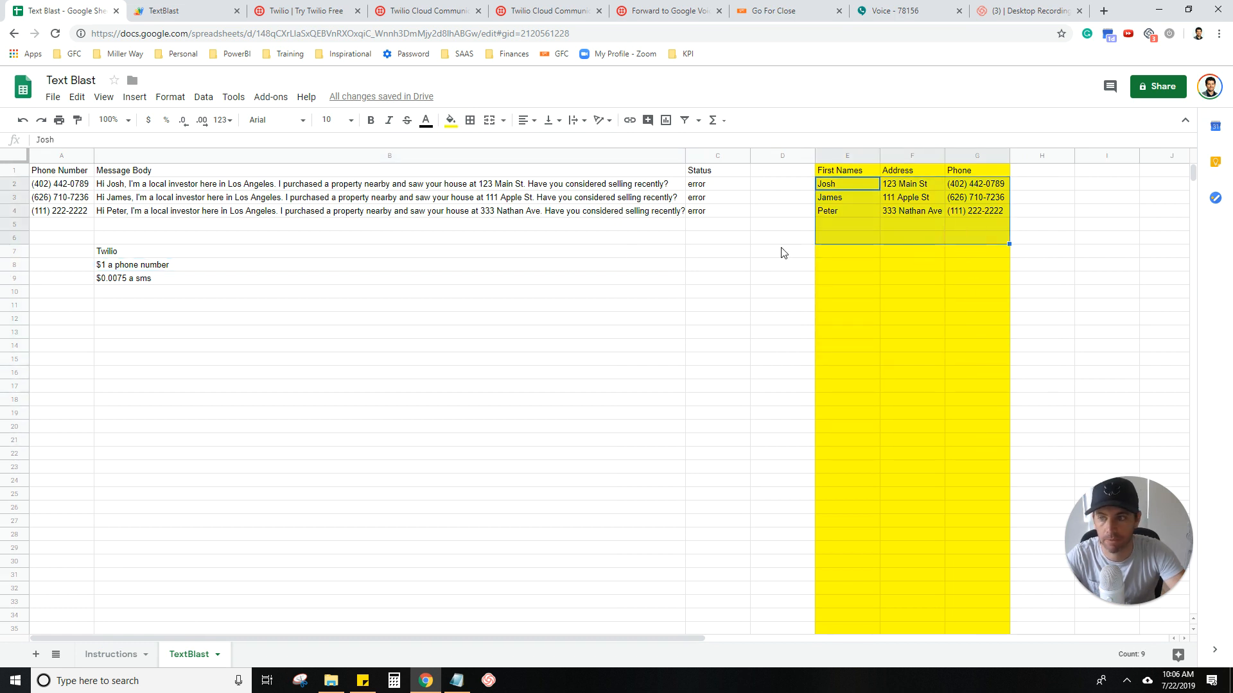
pyautogui.click(109, 654)
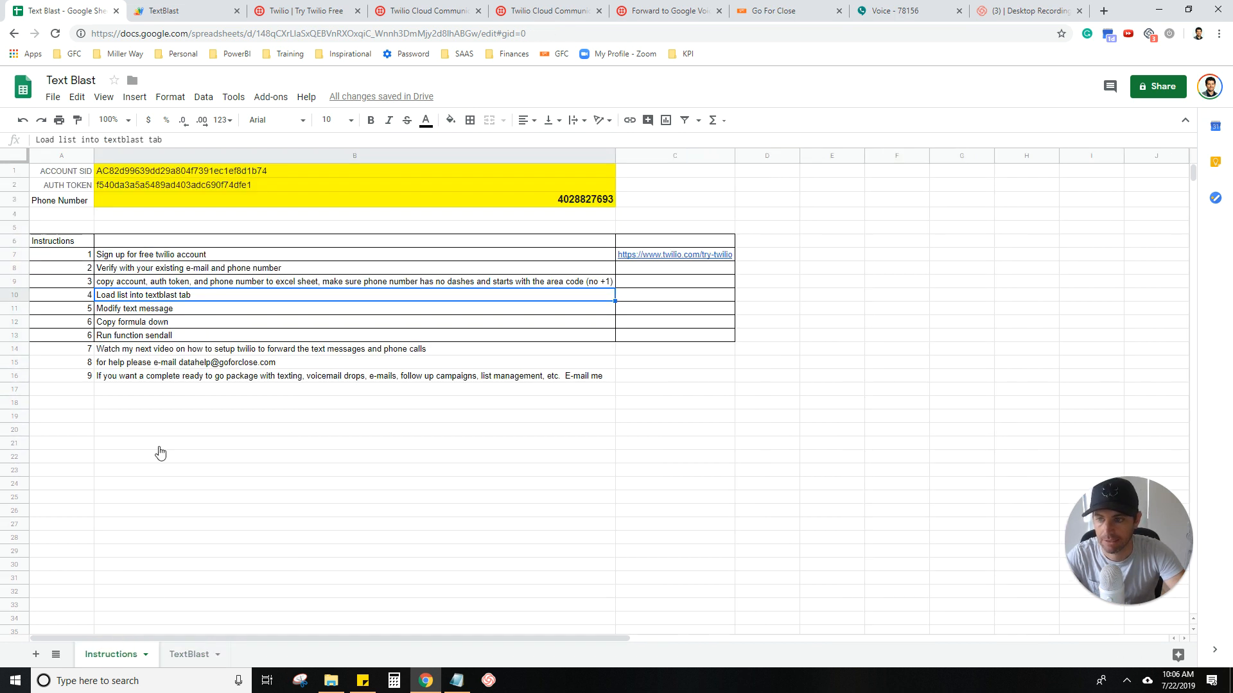
pyautogui.click(145, 313)
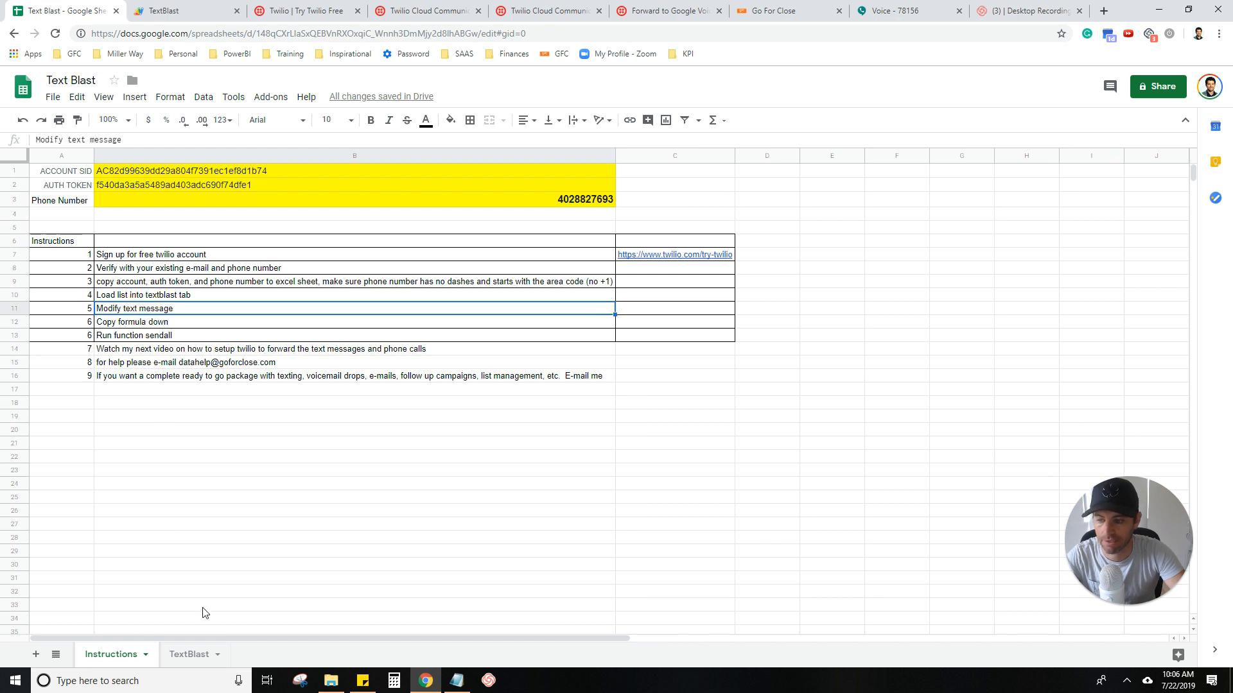
pyautogui.click(180, 656)
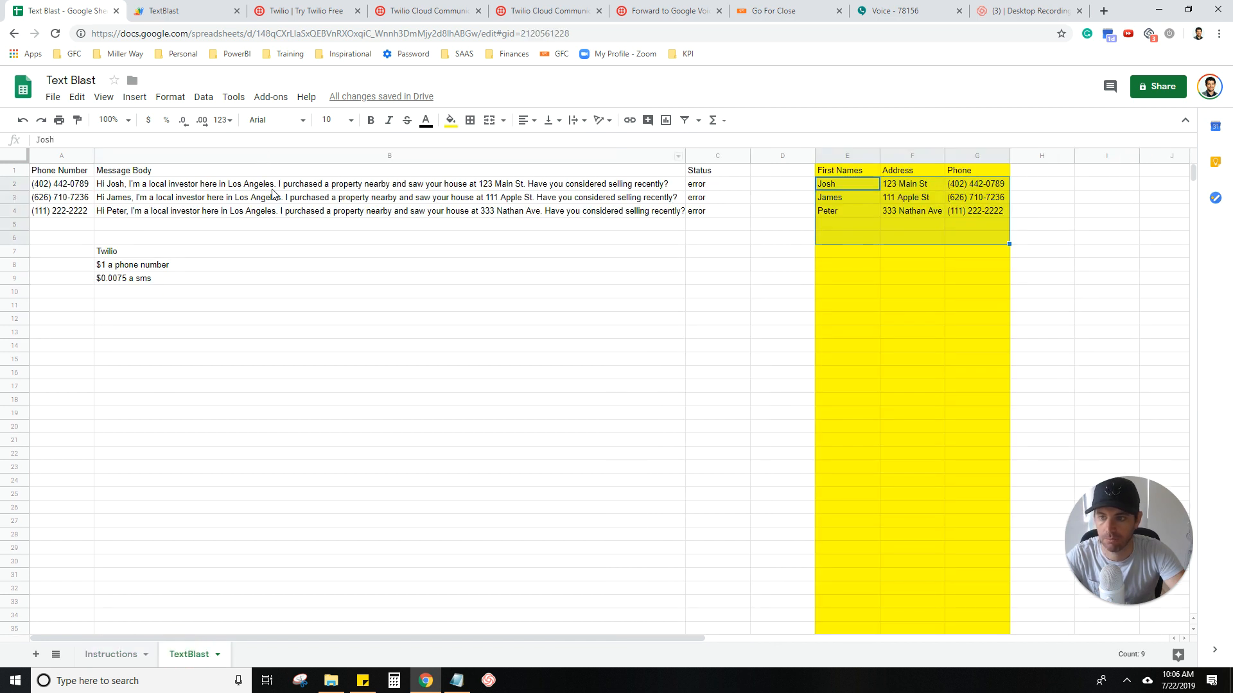
pyautogui.click(270, 184)
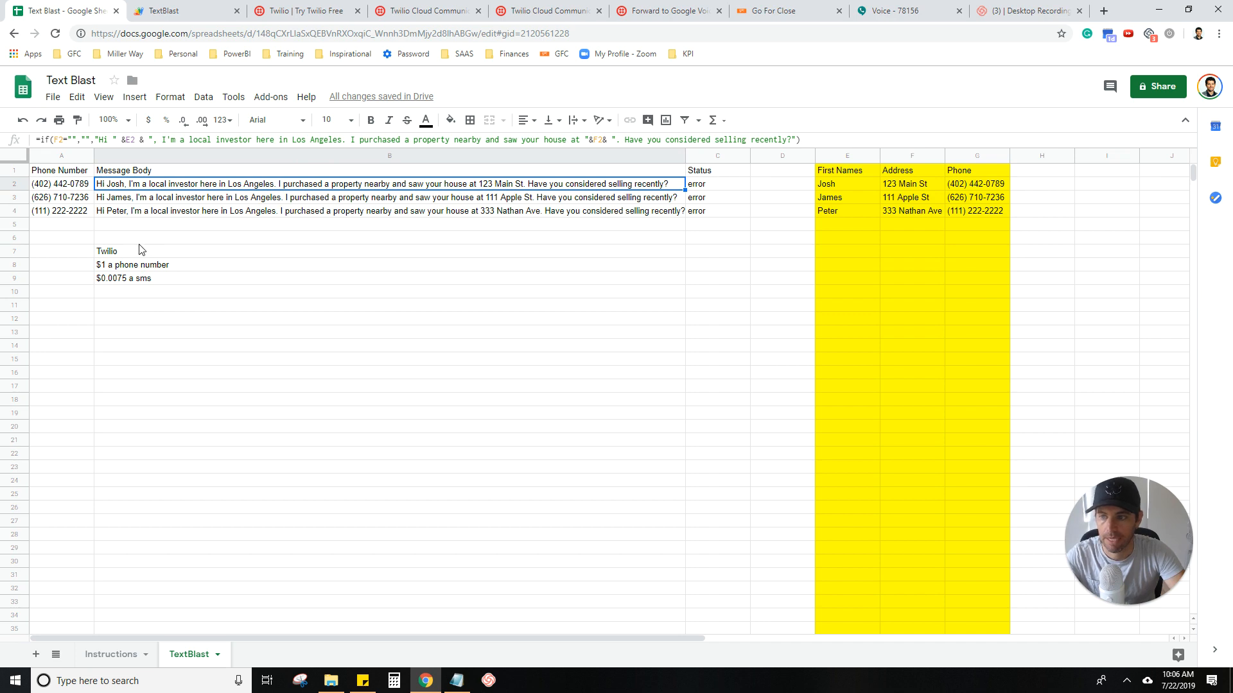
# Clear the Twilio cost notes below the messages in column B and copy the row 4 phone and message formulas down
pyautogui.moveTo(141, 238); pyautogui.dragTo(179, 302)
pyautogui.press('Delete')
pyautogui.click(102, 653)
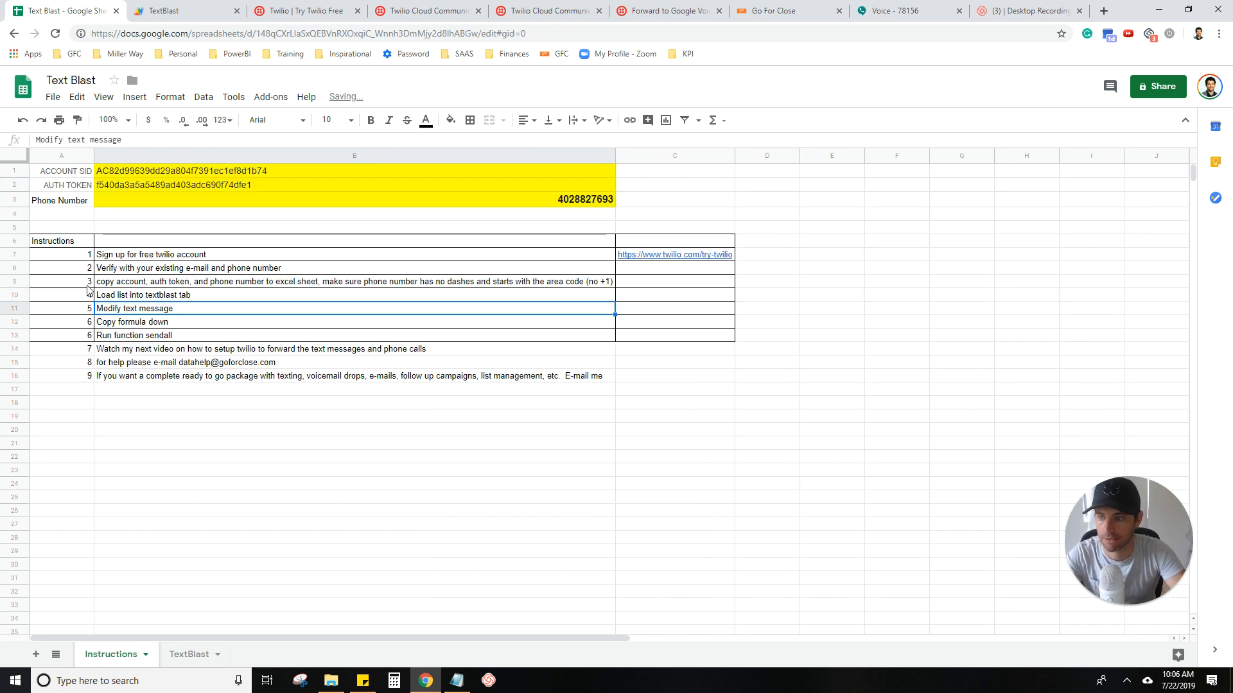
pyautogui.click(190, 655)
pyautogui.click(646, 212)
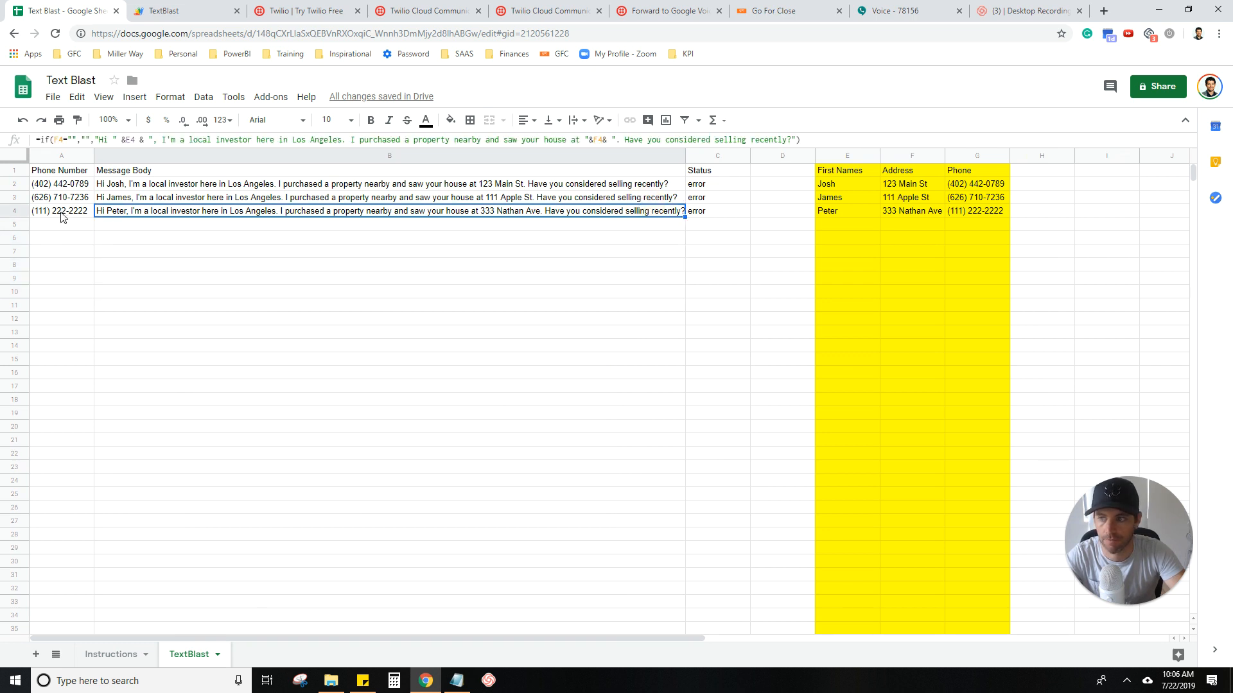
pyautogui.moveTo(63, 218); pyautogui.dragTo(825, 234)
# Enter first names for two more sample contacts in E5 and E6 of the TextBlast sheet
pyautogui.click(824, 226)
pyautogui.write('Sarah')
pyautogui.press('Return')
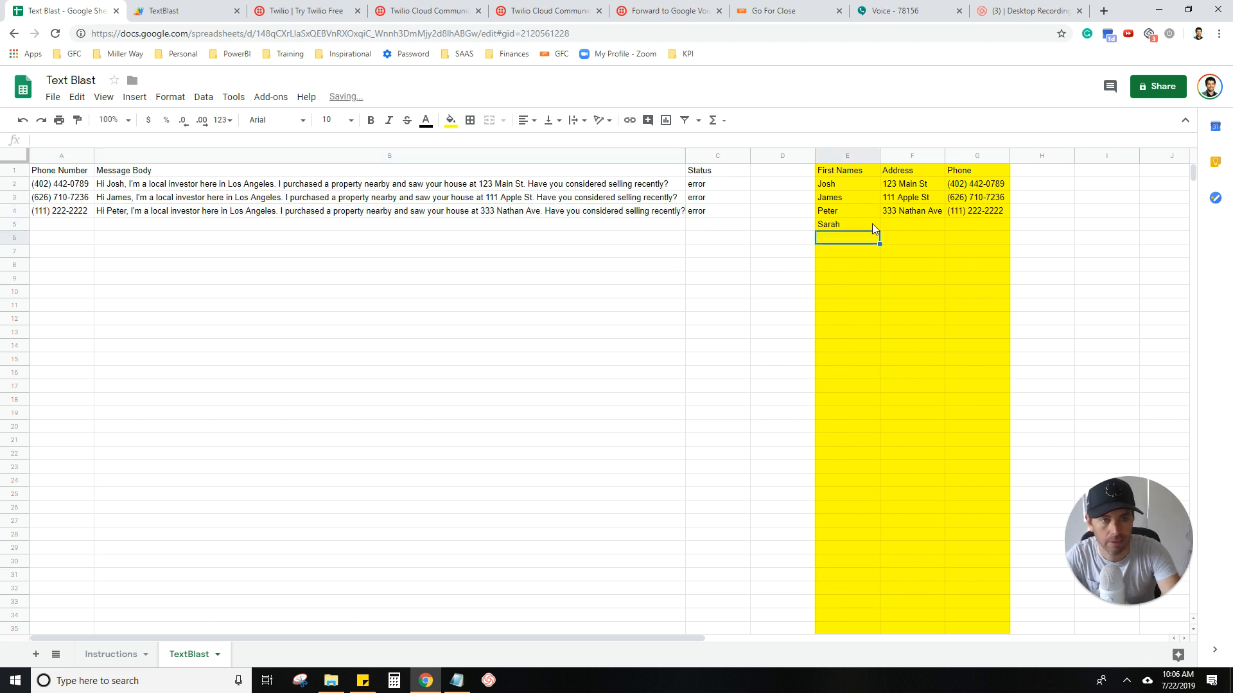
pyautogui.write('Smith')
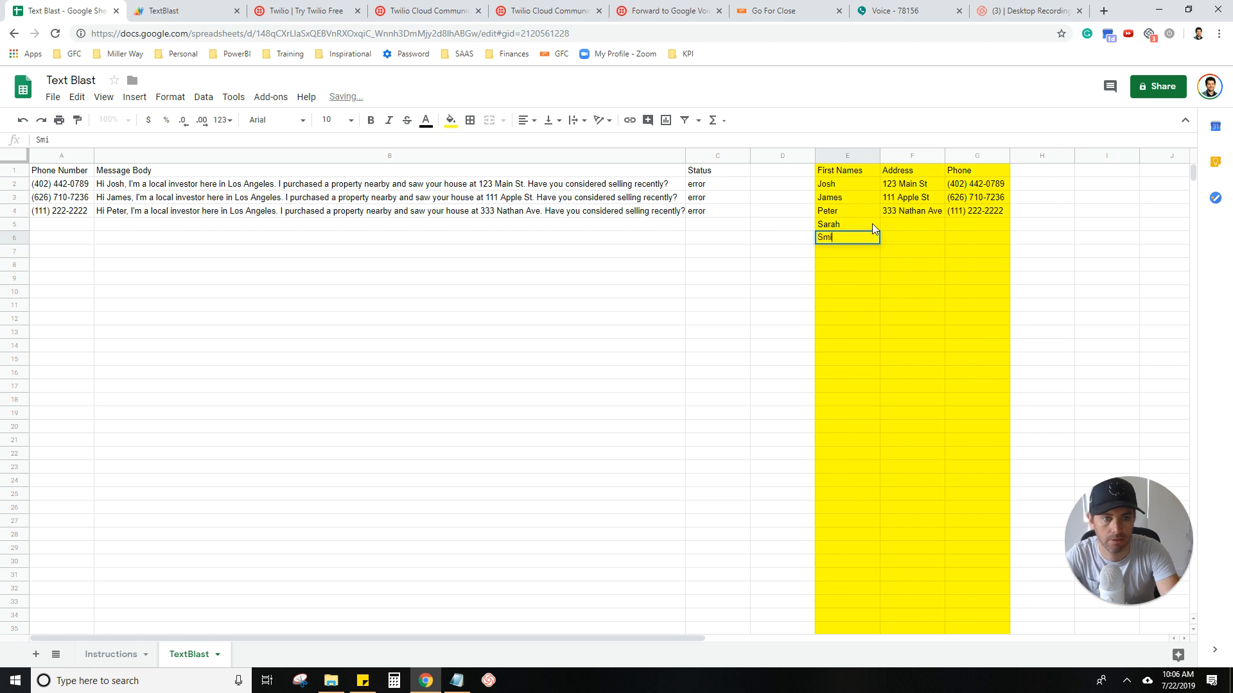
pyautogui.press('Tab')
# Enter placeholder street addresses for the two new contacts in F5 and F6
pyautogui.press('Up')
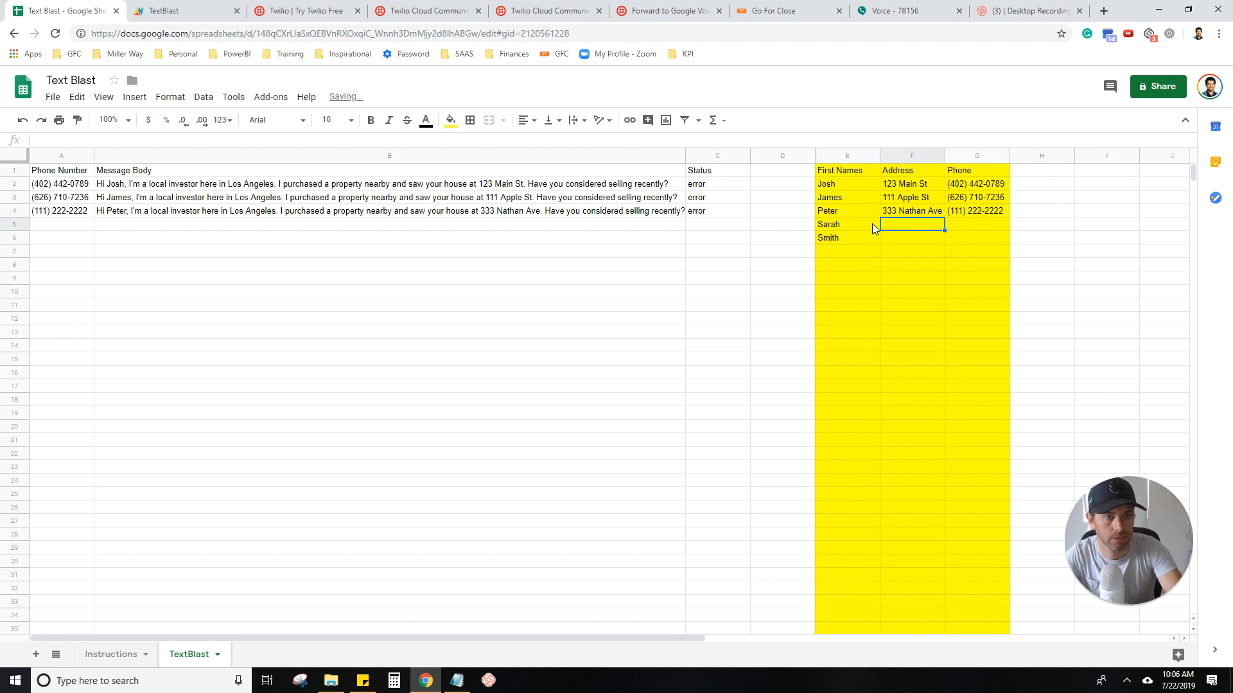
pyautogui.write('333 dfad')
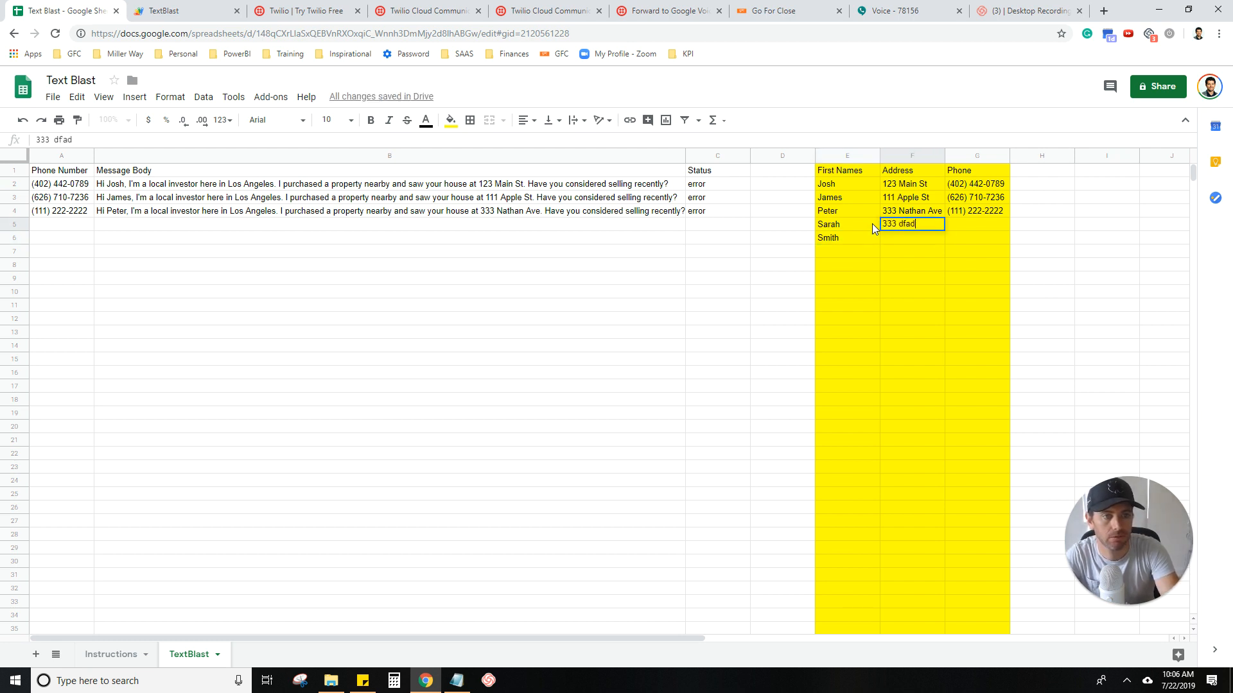
pyautogui.press('Return')
pyautogui.write('3234 dfassd')
pyautogui.press('Tab')
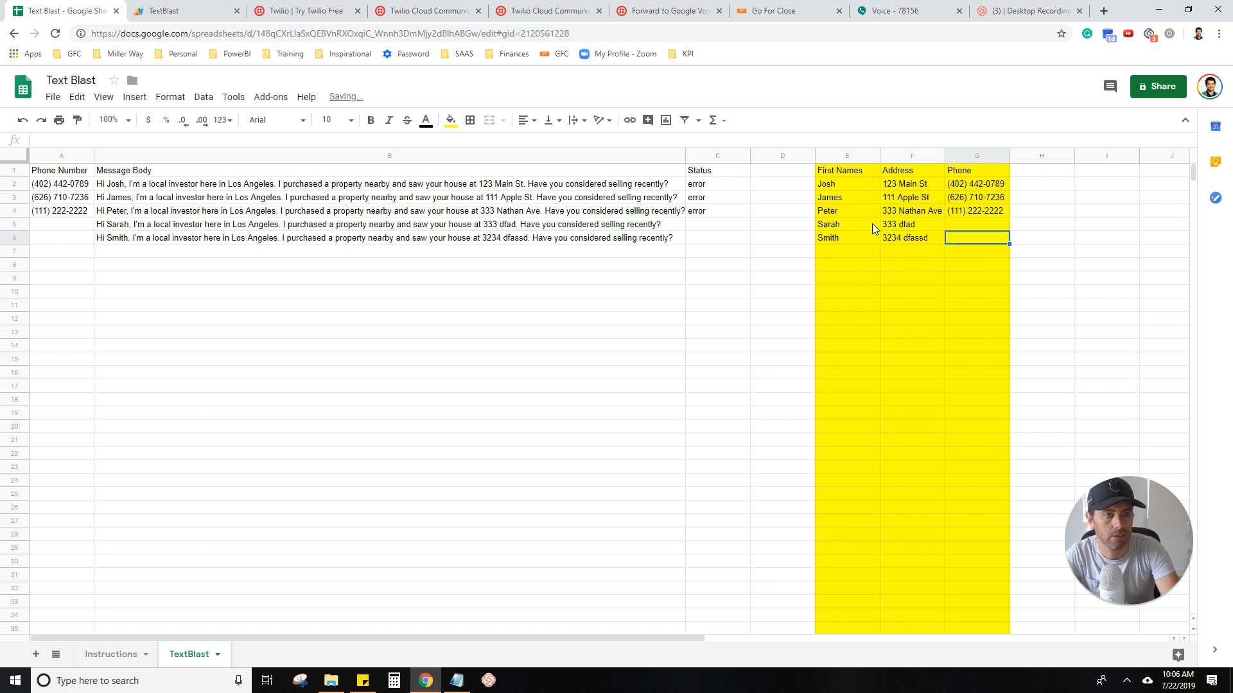
# Copy the phone number in G4 into G5:G6 for the two new contacts
pyautogui.click(976, 210)
pyautogui.hotkey('ctrl', 'c')
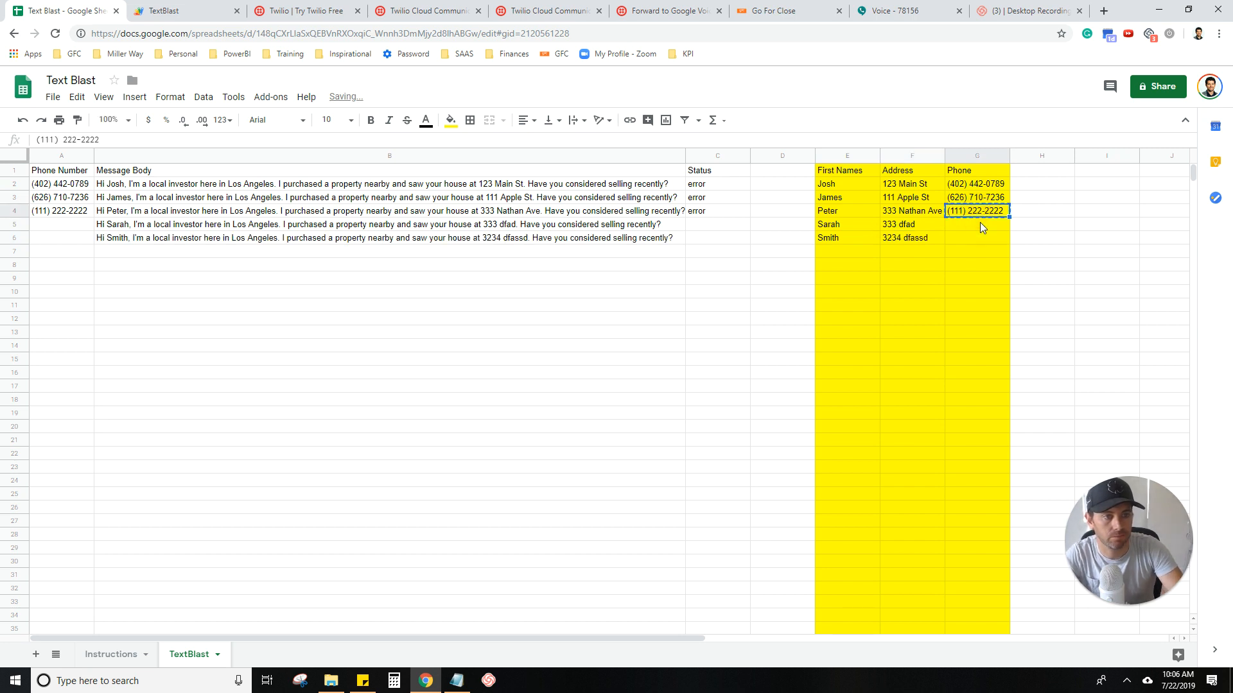
pyautogui.moveTo(980, 222); pyautogui.dragTo(984, 238)
pyautogui.hotkey('ctrl', 'v')
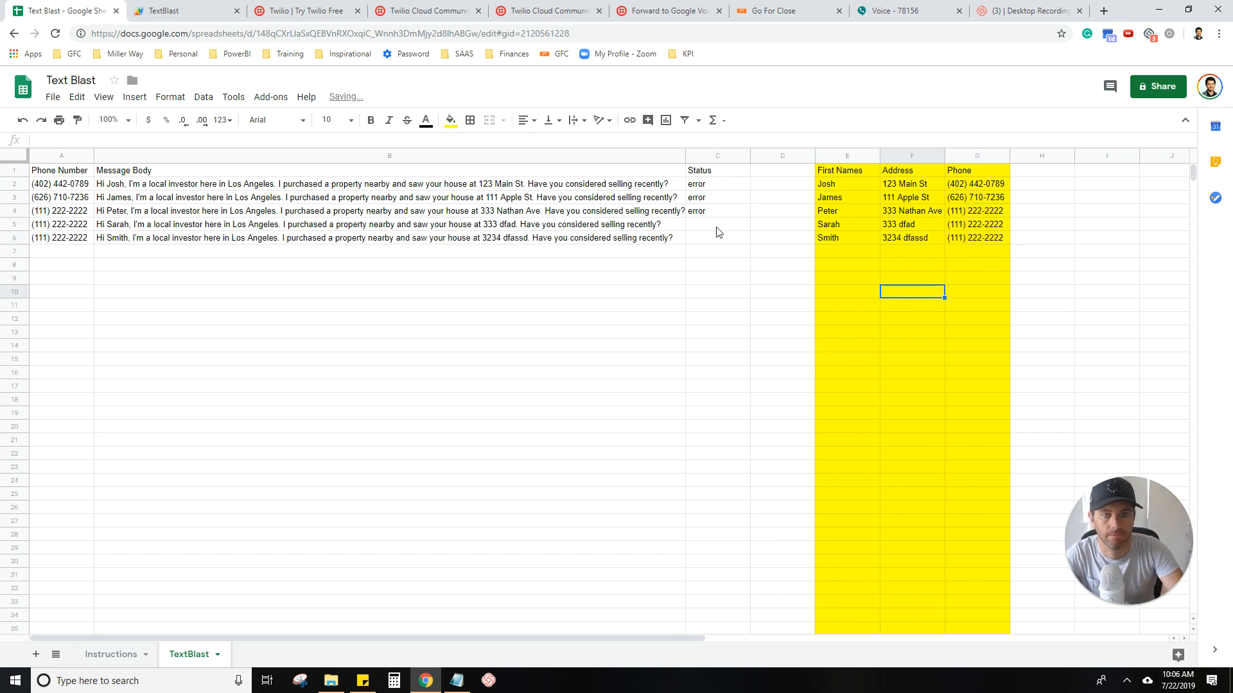
pyautogui.click(716, 227)
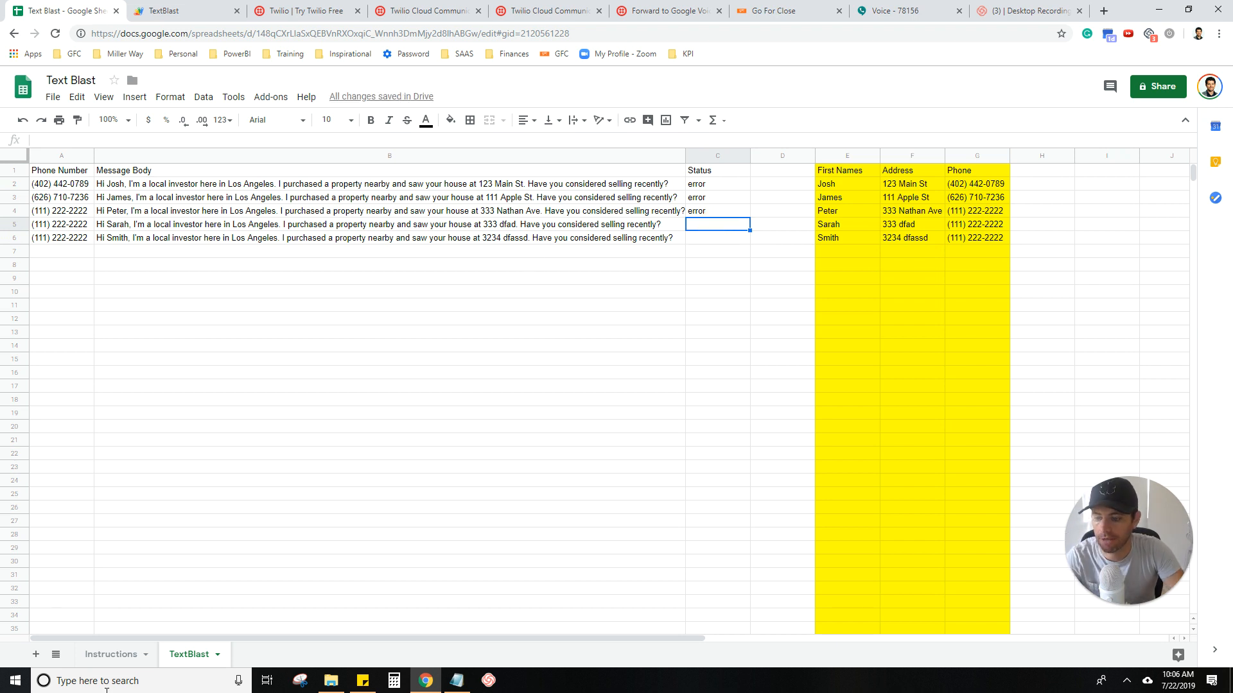
# Check the "Run function sendall" instruction in row 13 and open the script editor from the TextBlast sheet
pyautogui.click(111, 654)
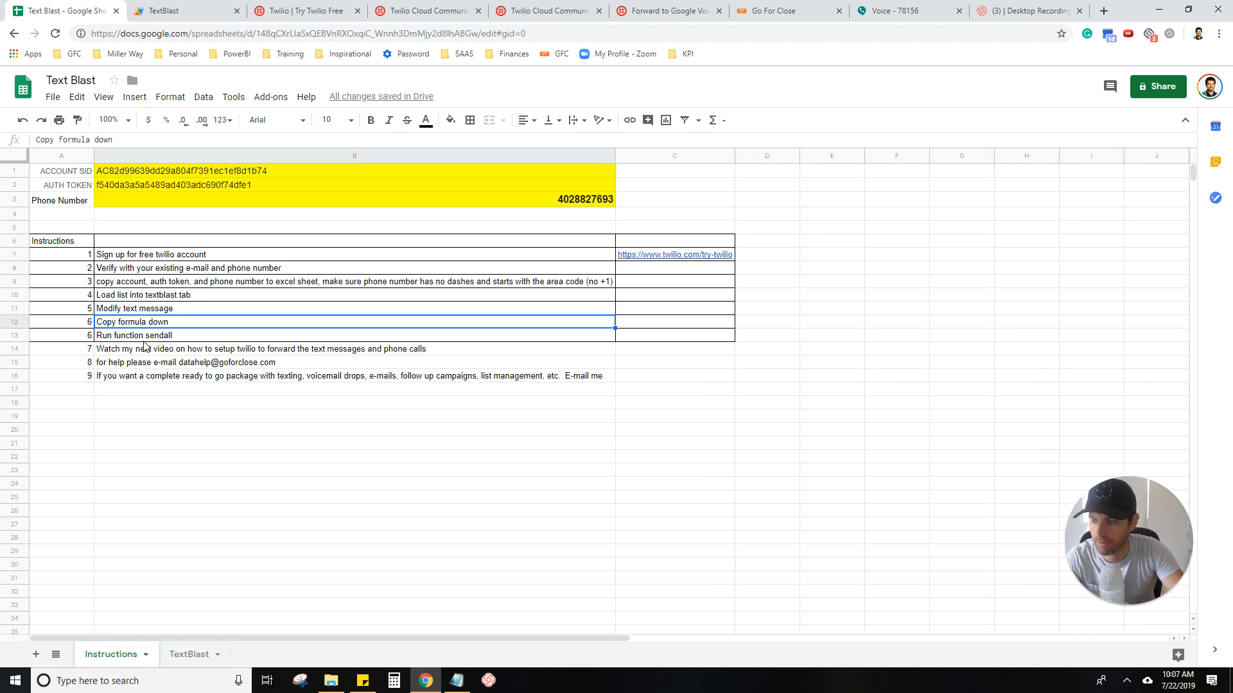
pyautogui.click(144, 336)
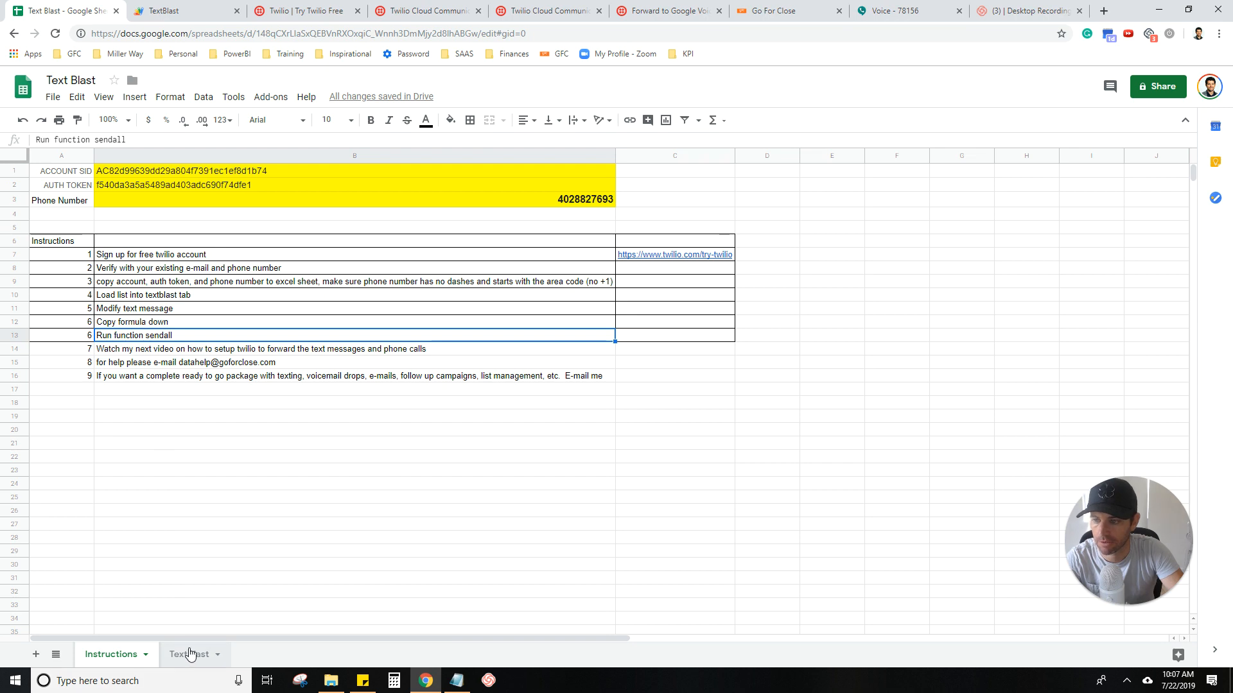
pyautogui.click(190, 654)
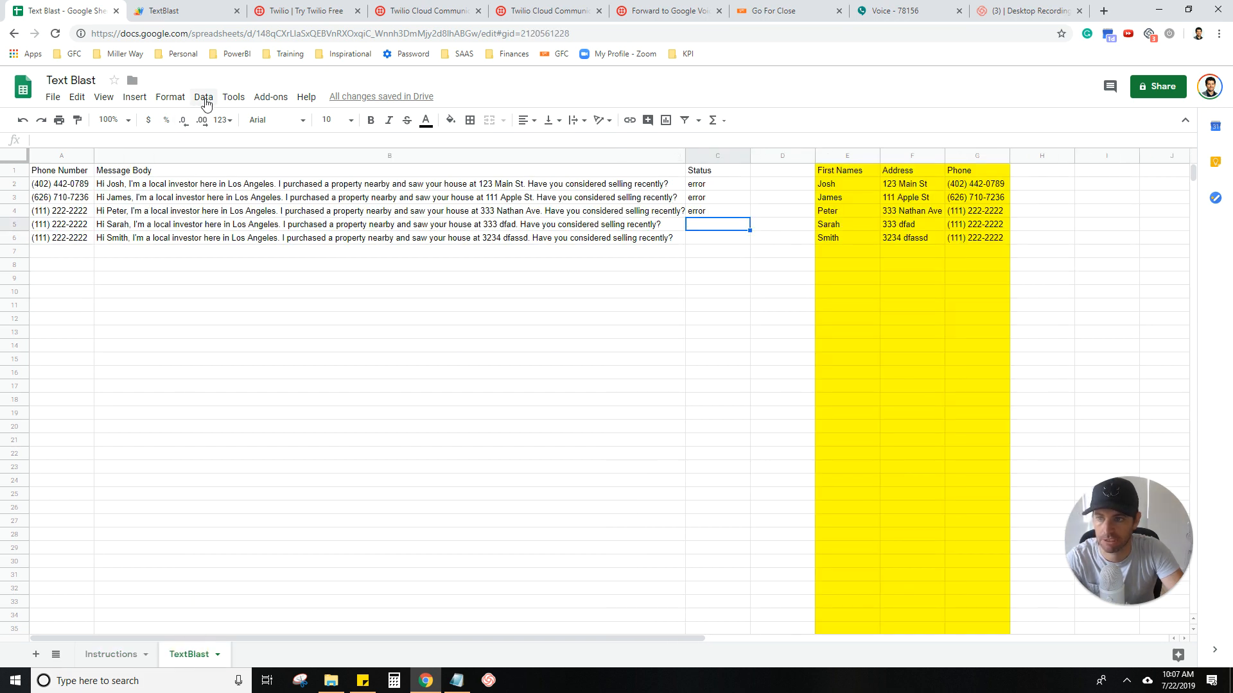
pyautogui.click(206, 103)
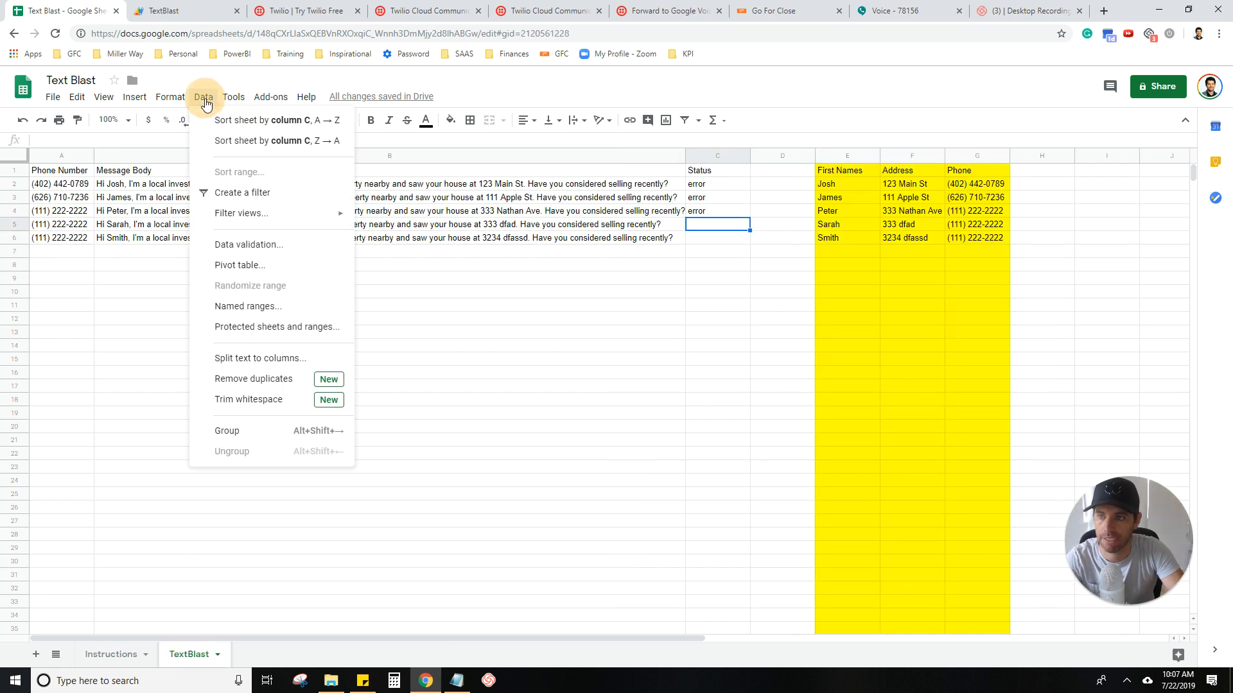
pyautogui.moveTo(234, 102)
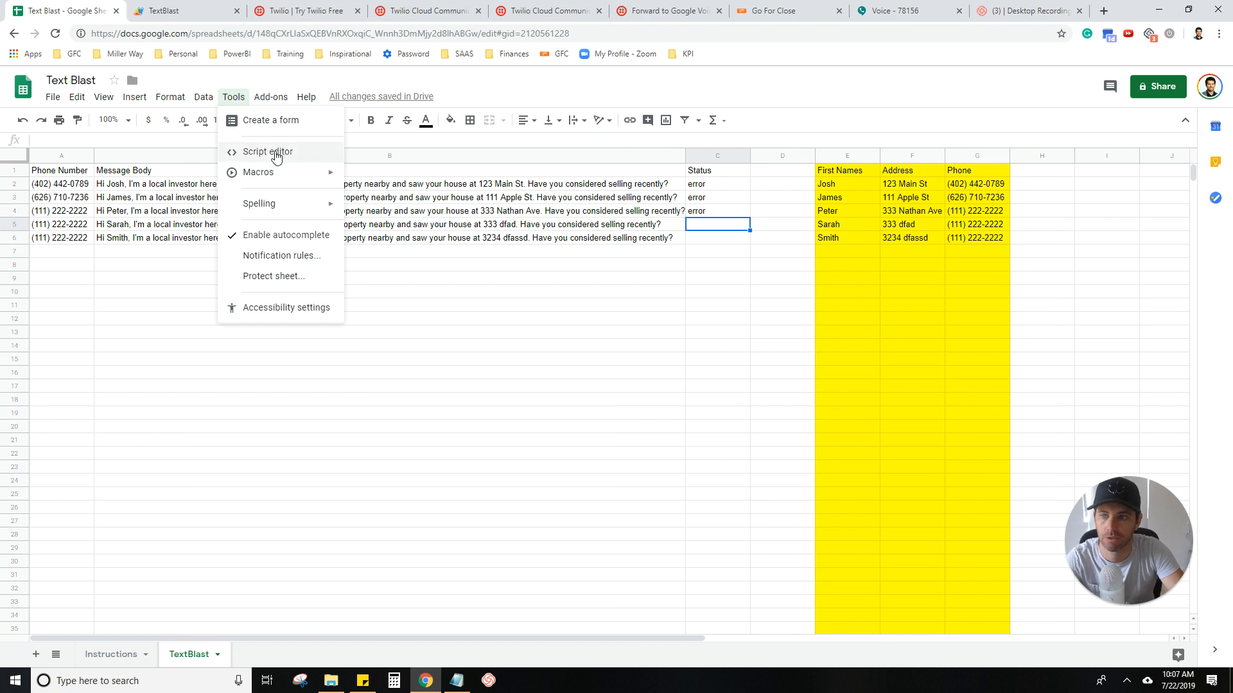
pyautogui.click(267, 152)
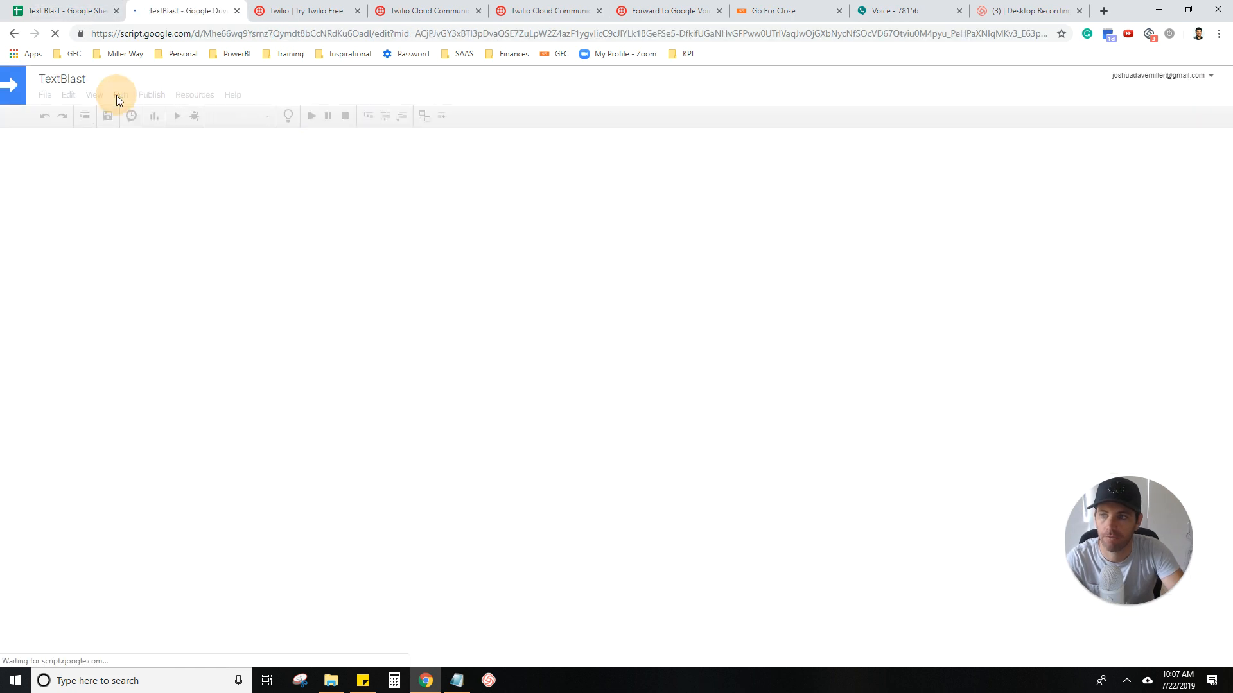
# Run the sendAll function of the TextBlast script
pyautogui.click(120, 96)
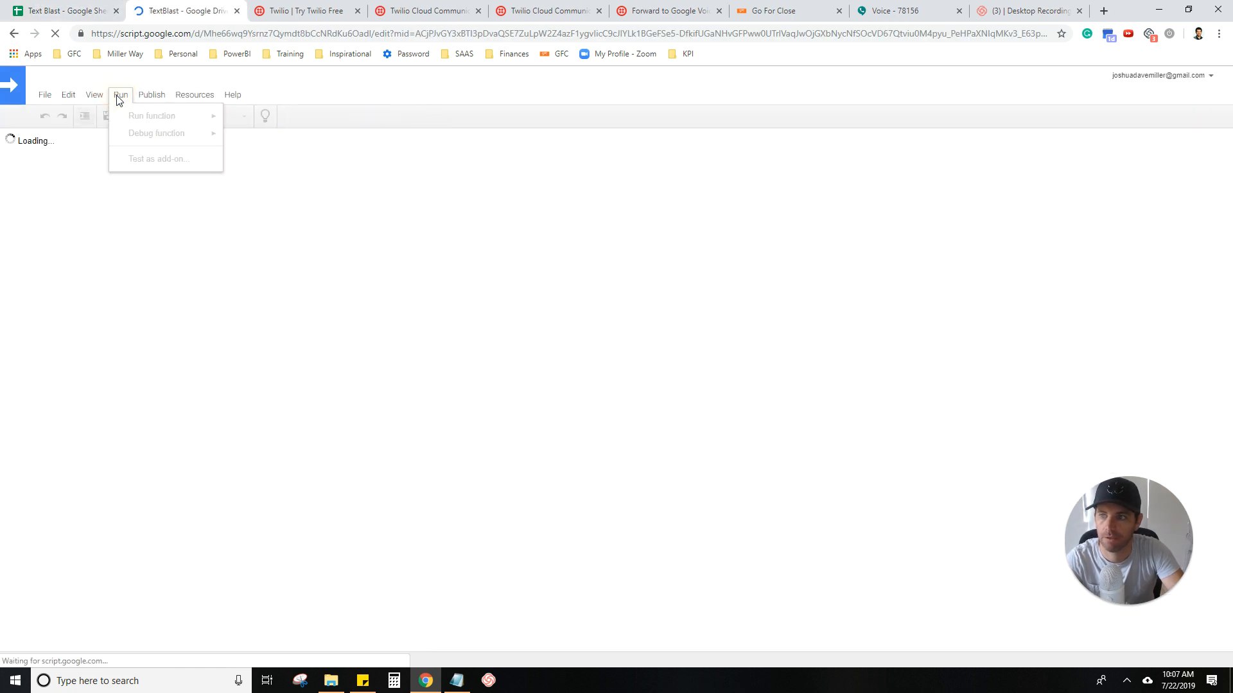
pyautogui.moveTo(144, 125)
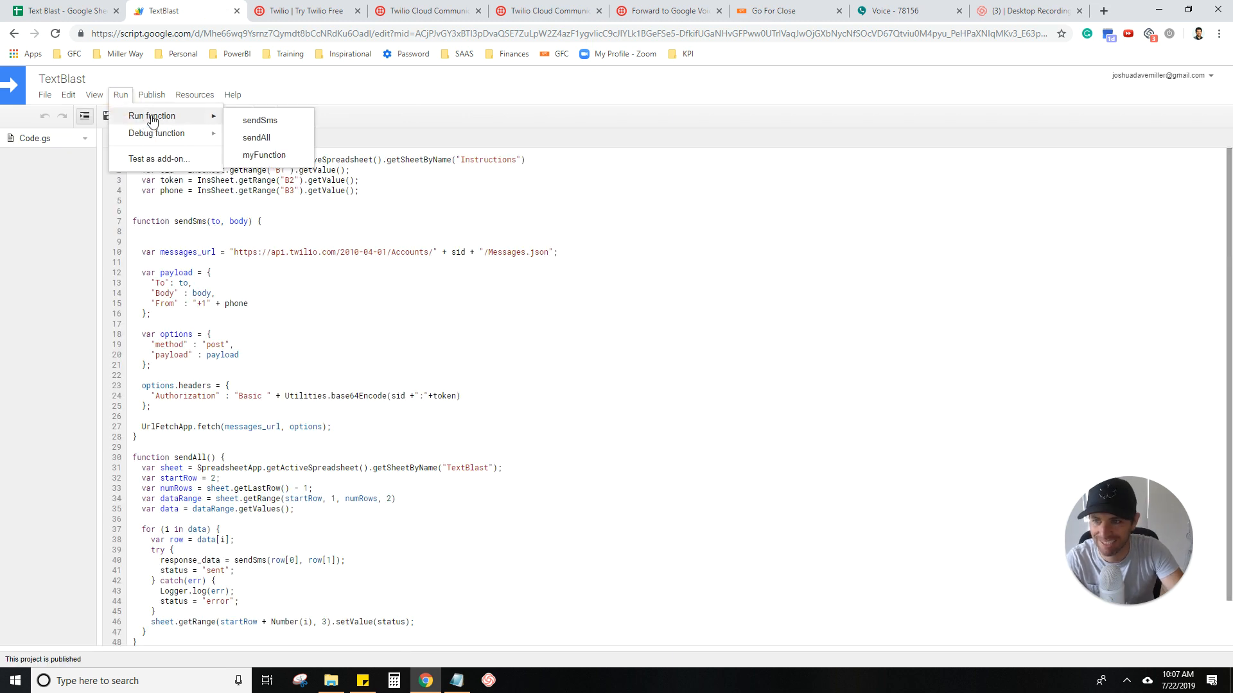
pyautogui.click(274, 135)
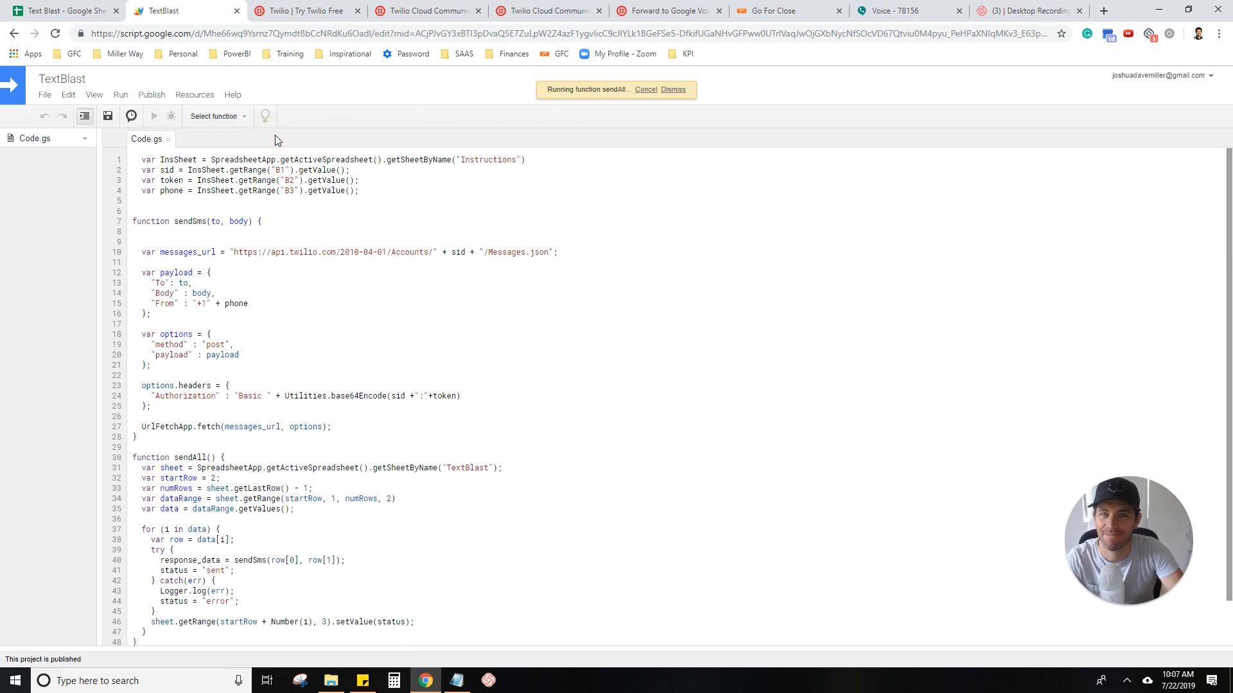
# Switch to Google Voice and read the messages received from the Twilio trial number
pyautogui.click(915, 13)
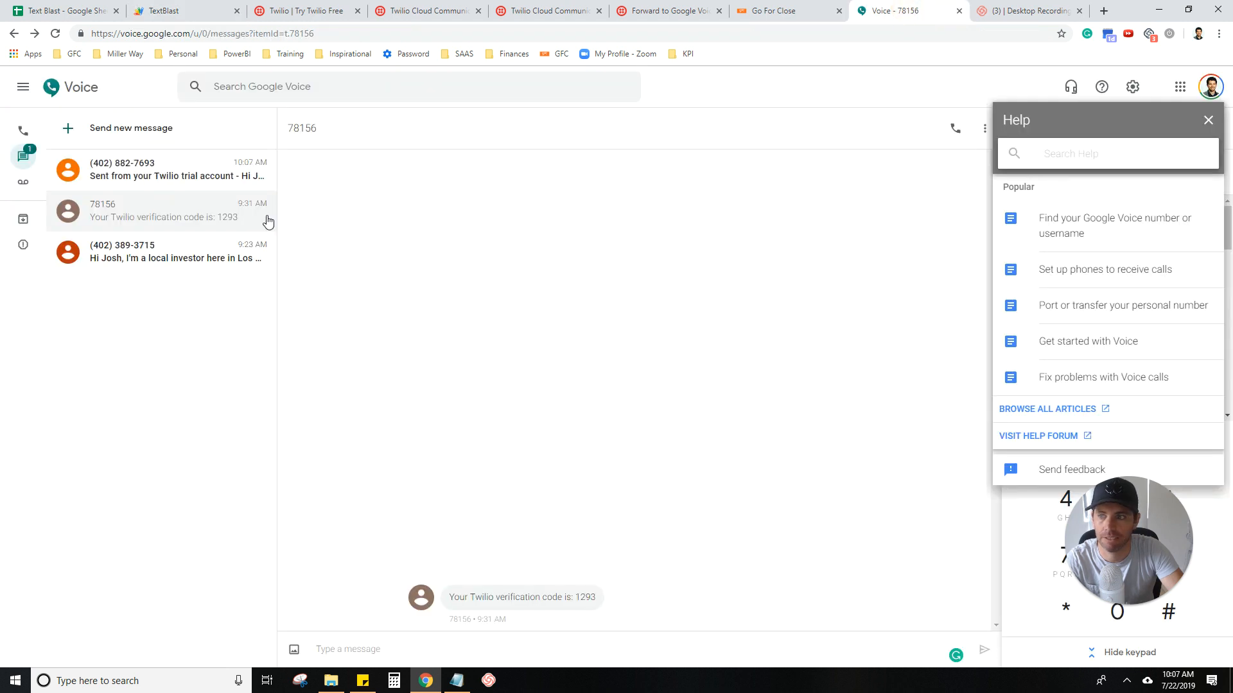
pyautogui.click(167, 184)
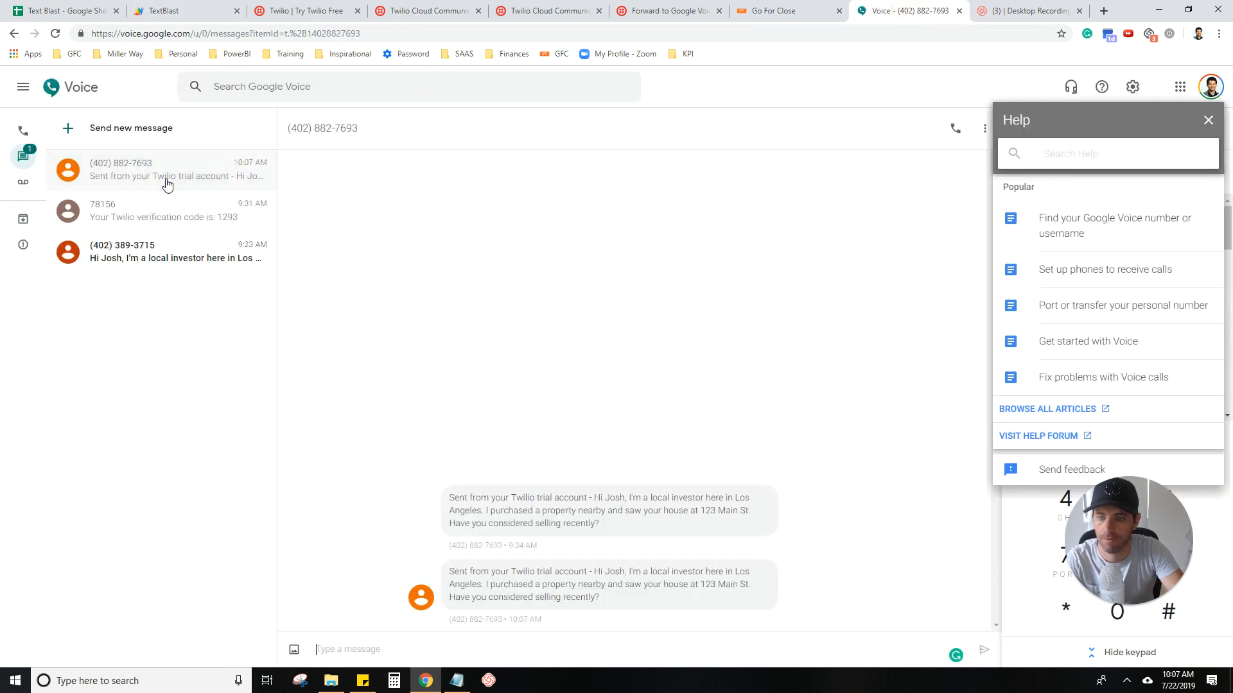
pyautogui.moveTo(552, 549); pyautogui.dragTo(438, 491)
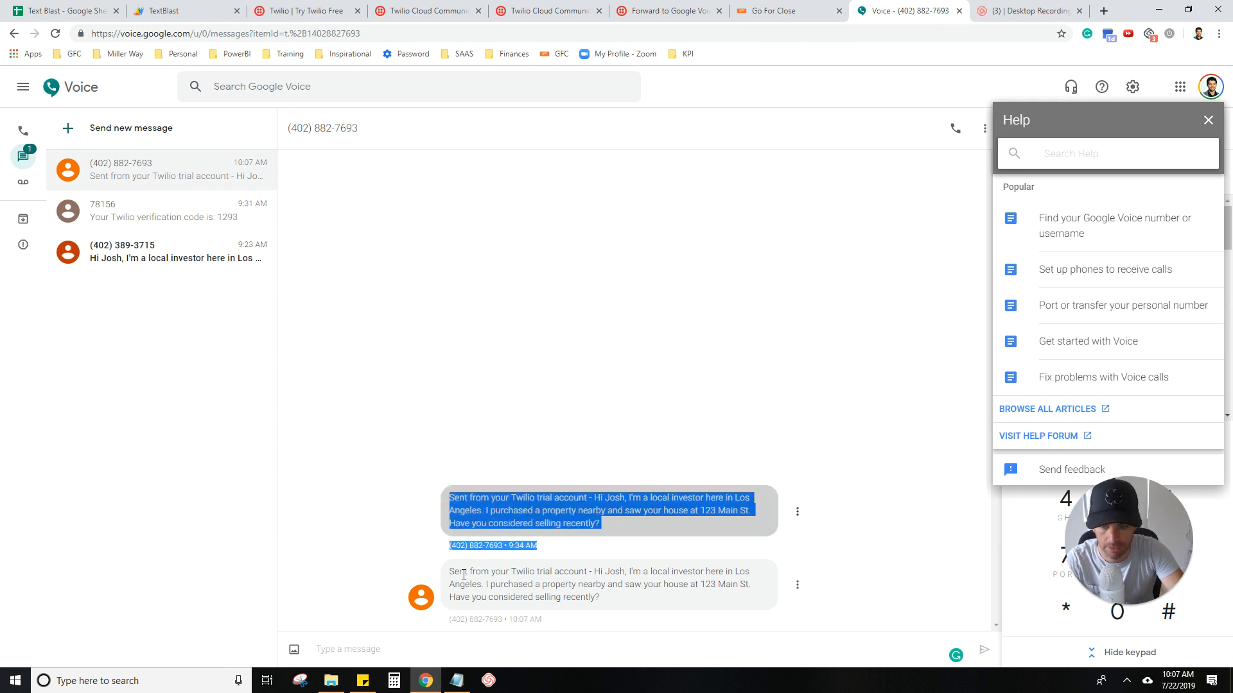
pyautogui.moveTo(452, 573); pyautogui.dragTo(779, 599)
pyautogui.click(648, 603)
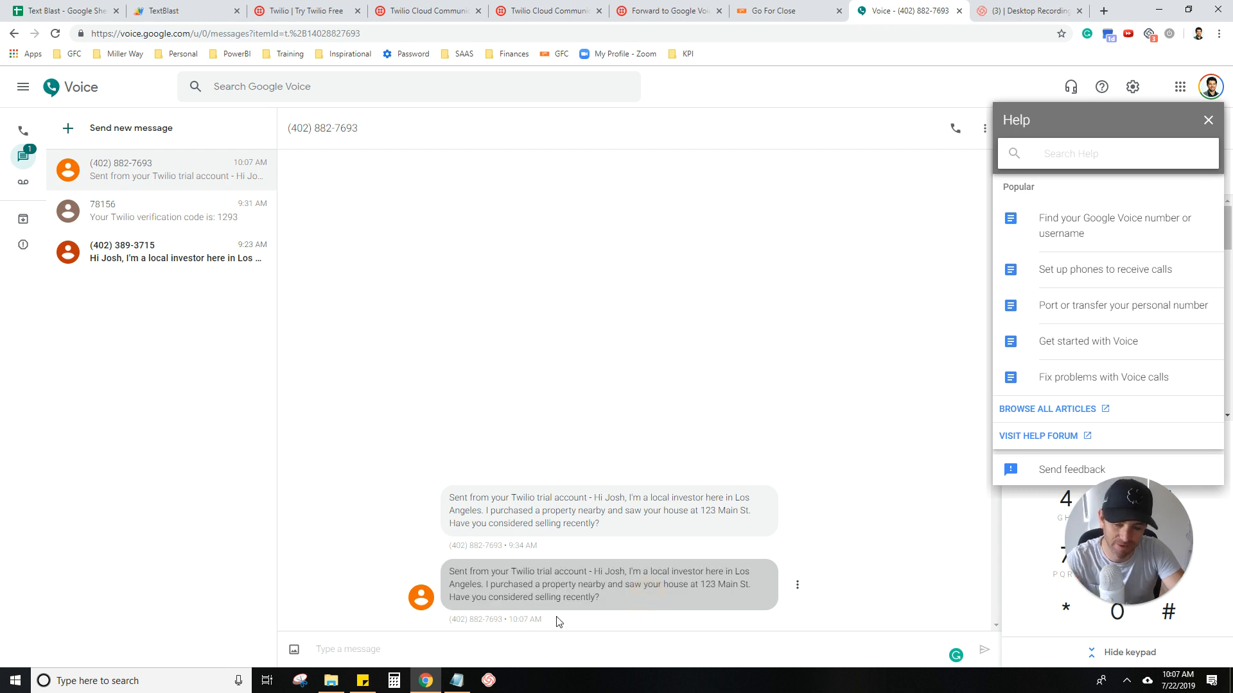
# Reply to the Twilio trial number with "Yes, I want to sell you my house"
pyautogui.click(402, 649)
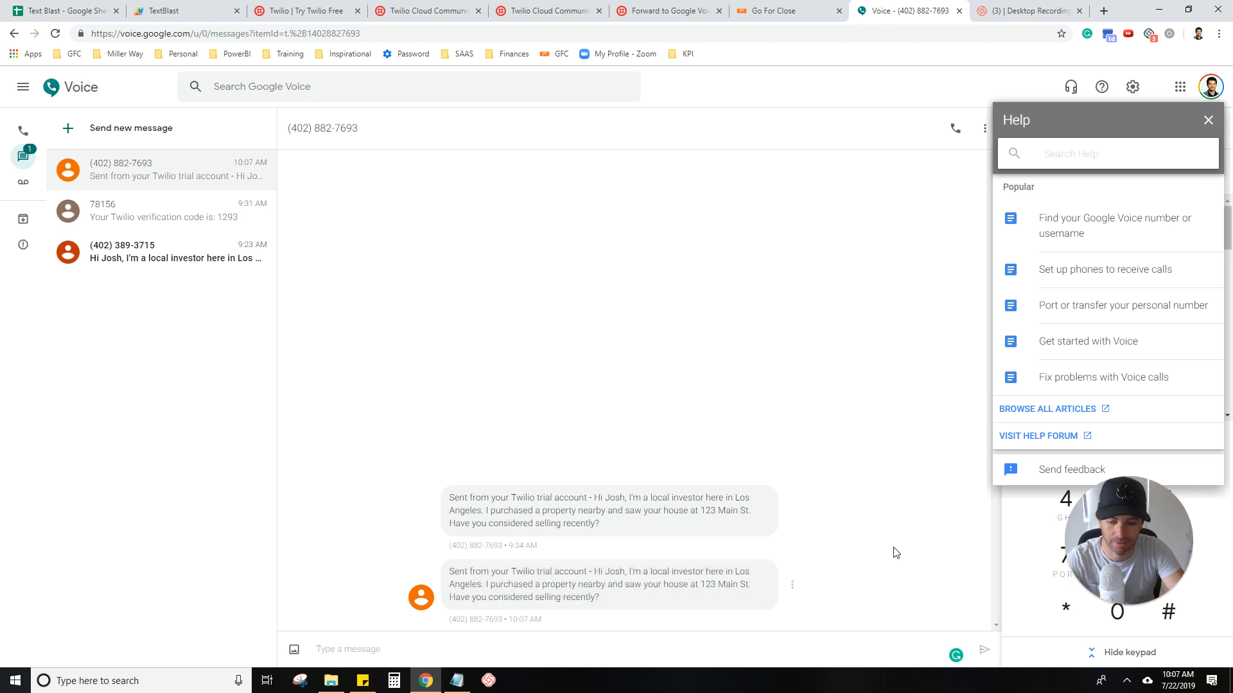
pyautogui.write('Yes,')
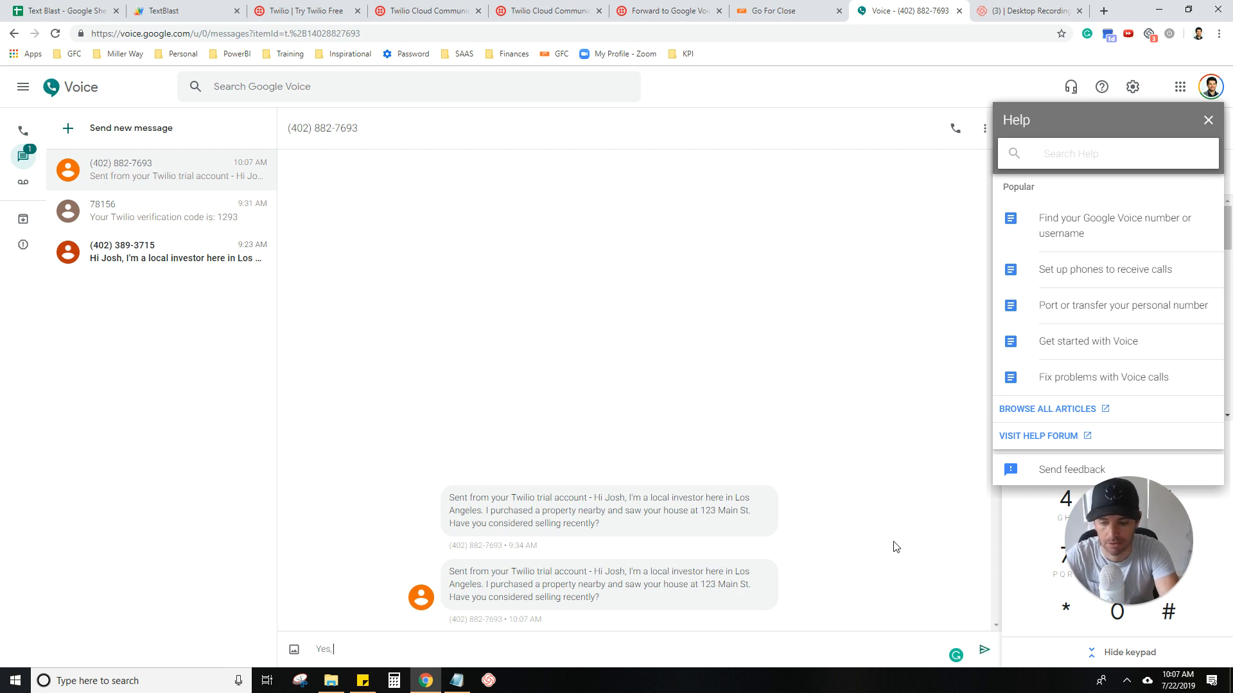
pyautogui.write(' I want to sell')
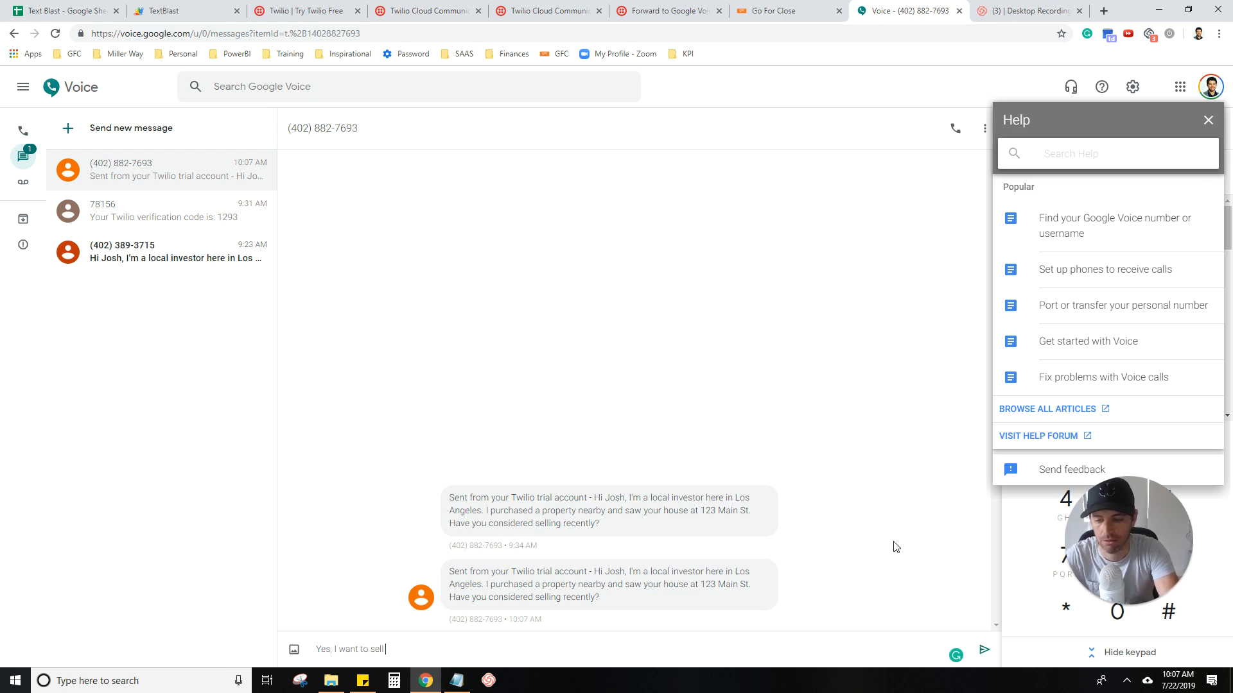
pyautogui.write(' you my house')
pyautogui.press('Return')
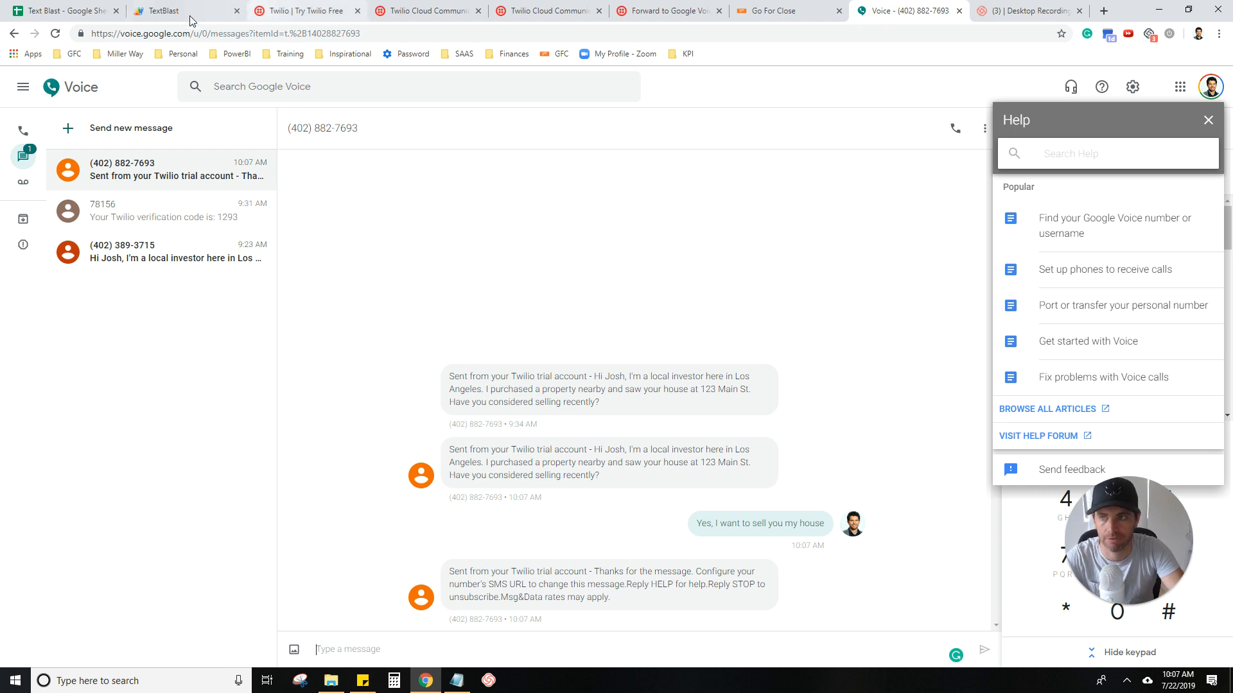
# Switch to the Forward to Google Voice flow in Twilio Studio and examine the send_message_2 widget's configuration
pyautogui.click(654, 10)
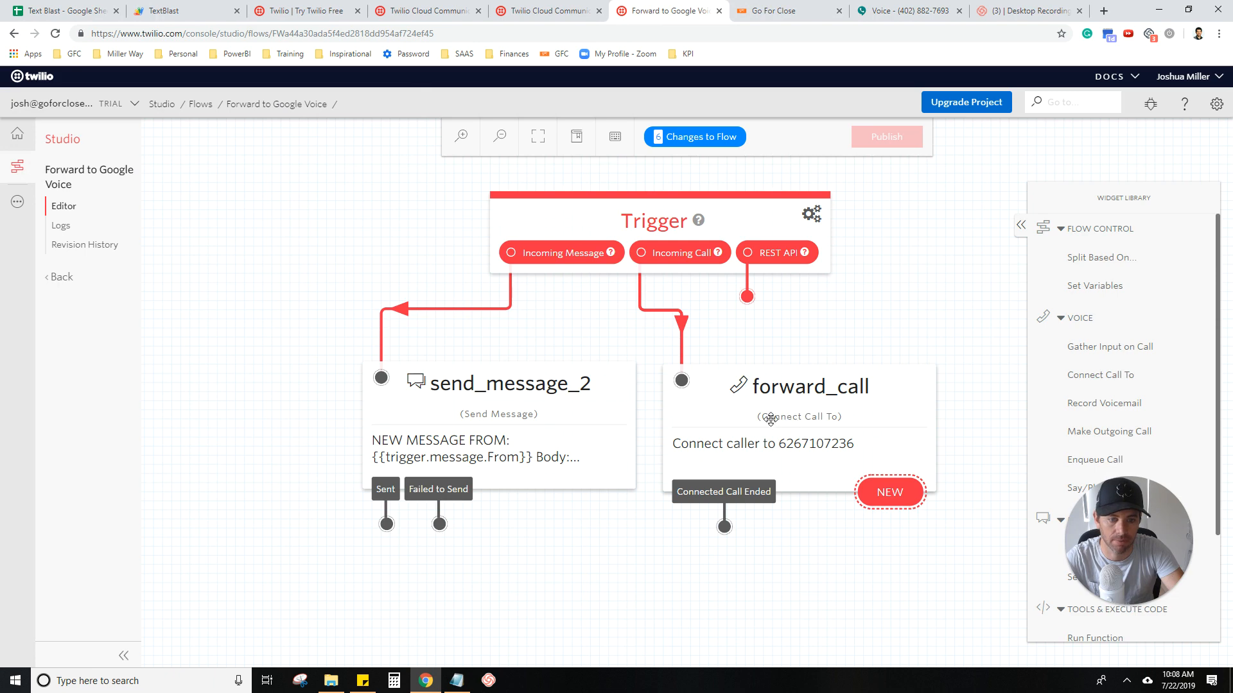
pyautogui.click(526, 413)
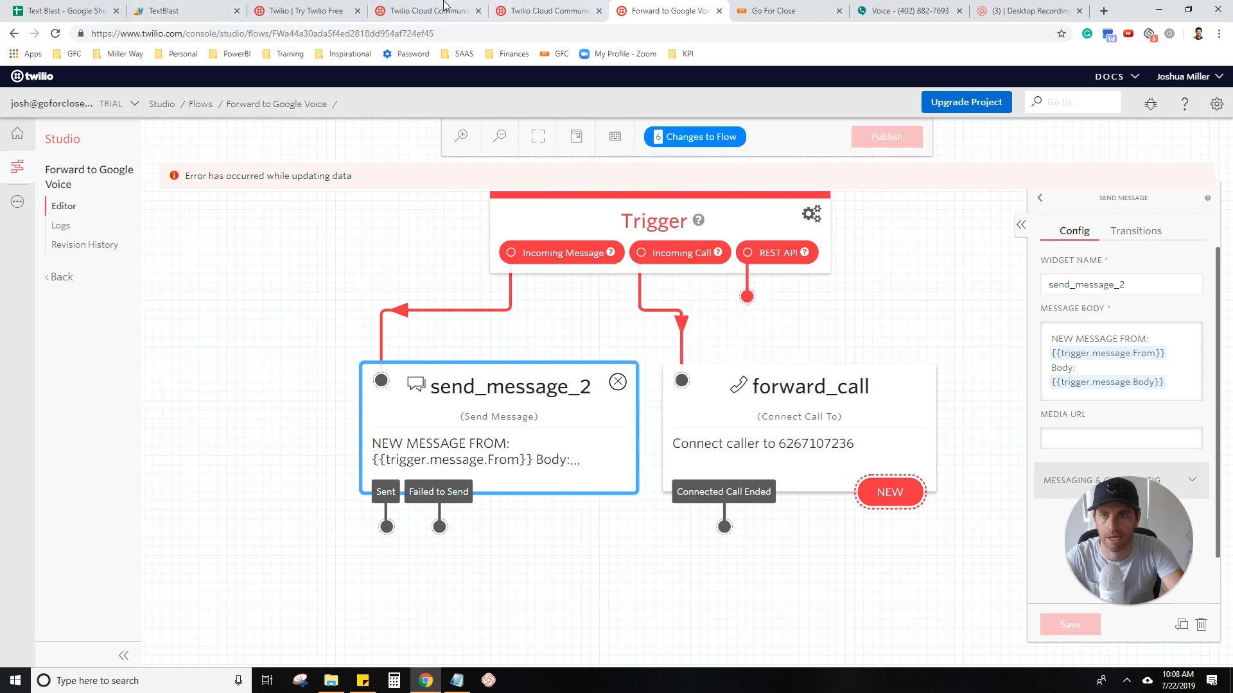
# Switch to the Text Blast spreadsheet and check each contact's send status against the phone numbers in the list
pyautogui.click(64, 10)
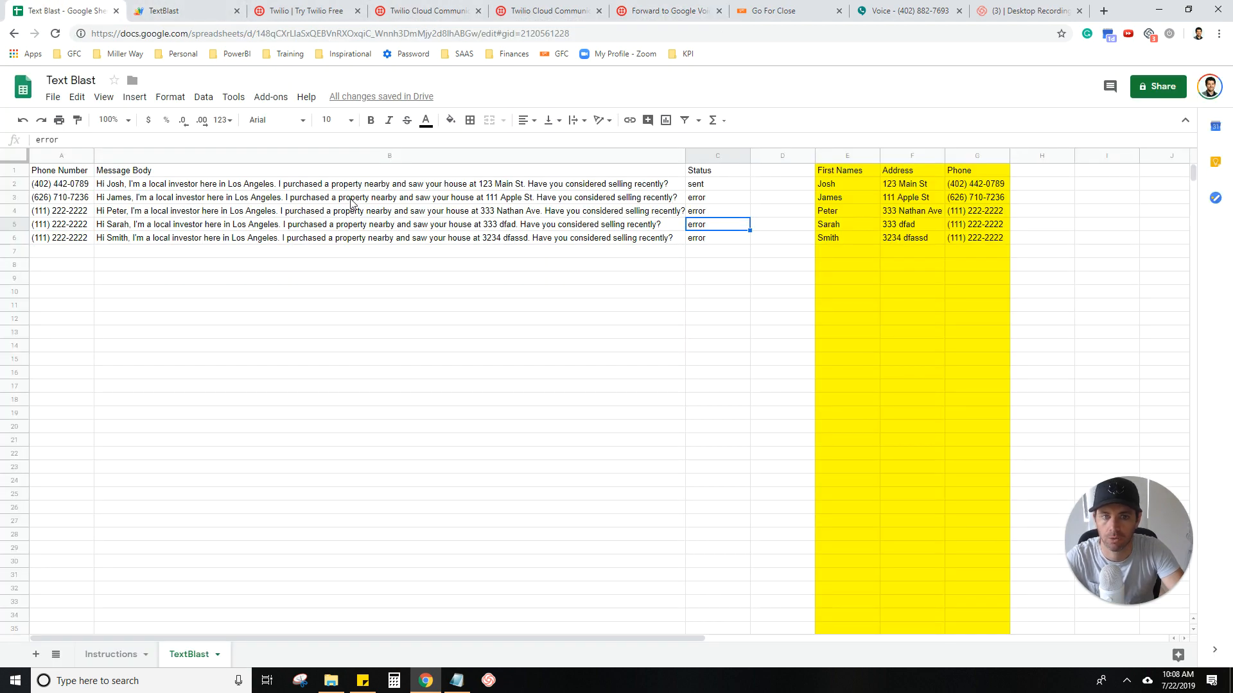
pyautogui.click(719, 185)
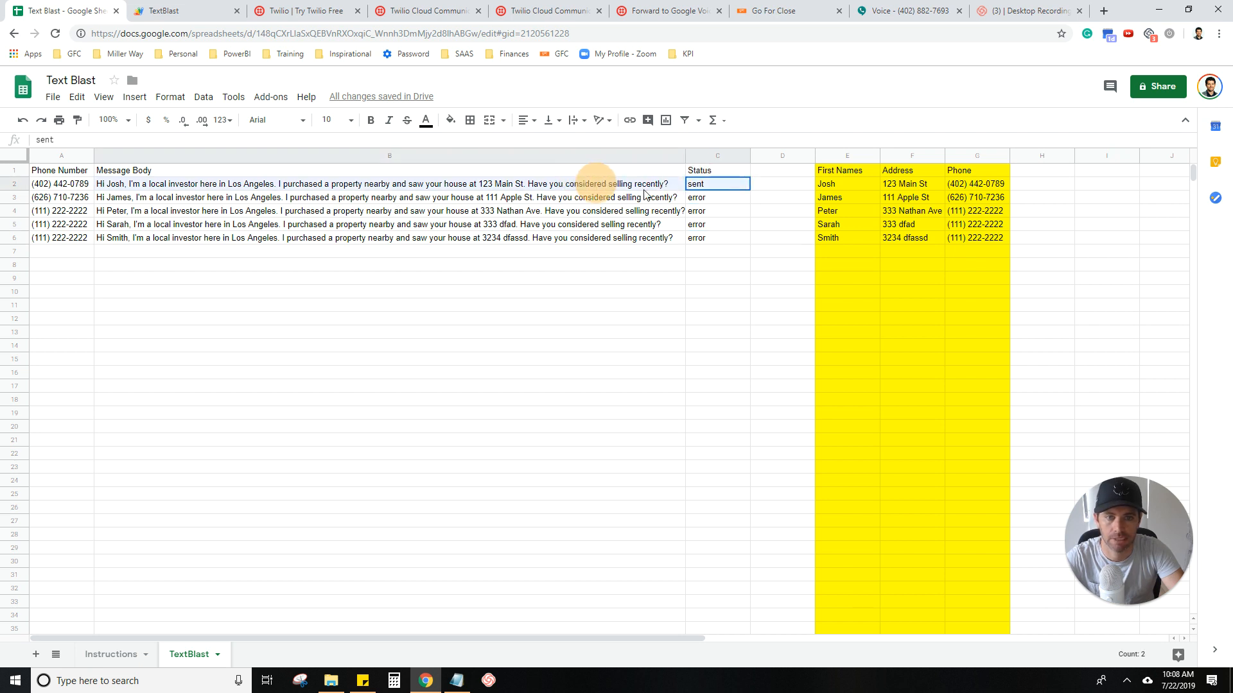
pyautogui.click(985, 196)
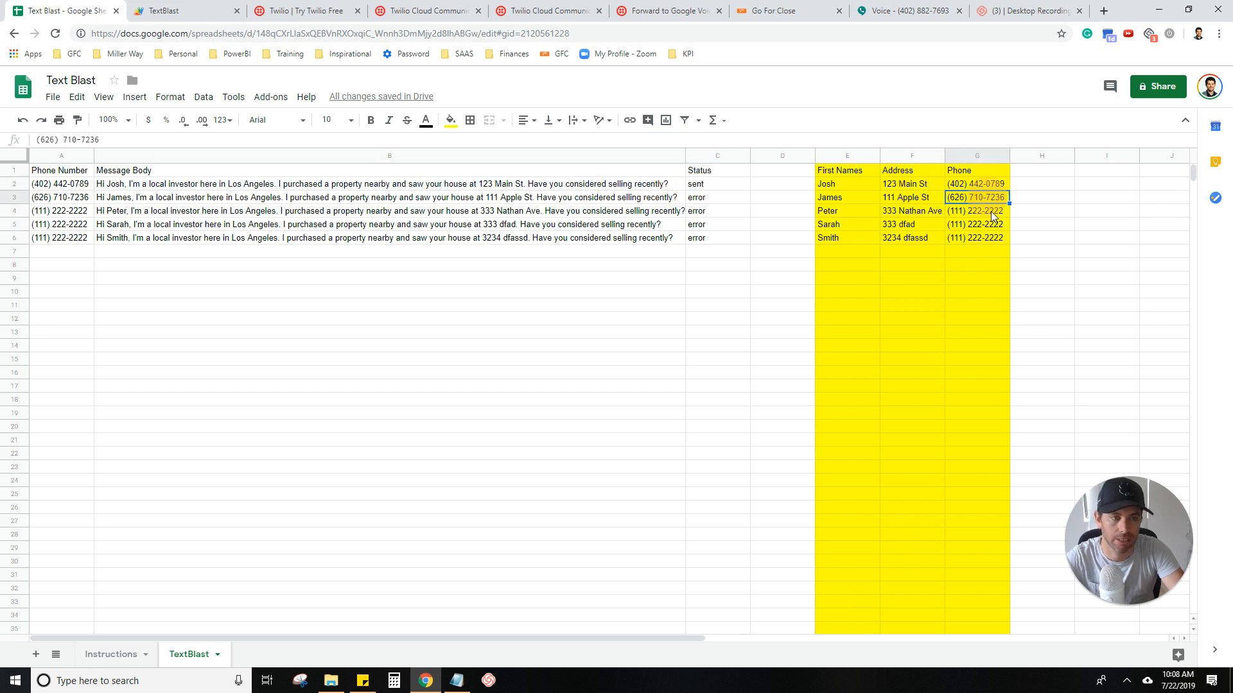
pyautogui.click(989, 213)
pyautogui.click(734, 199)
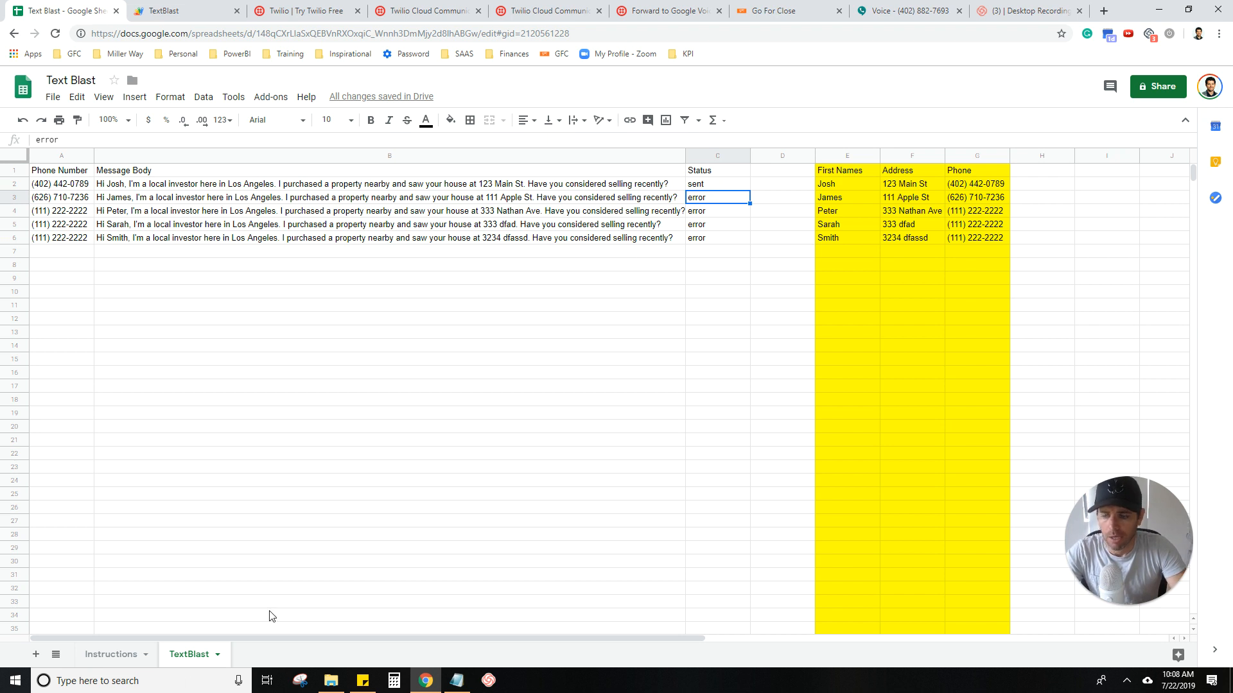
# Review the closing instructions in rows 14 to 16 of the Instructions sheet, covering message forwarding, help and the complete package
pyautogui.click(106, 660)
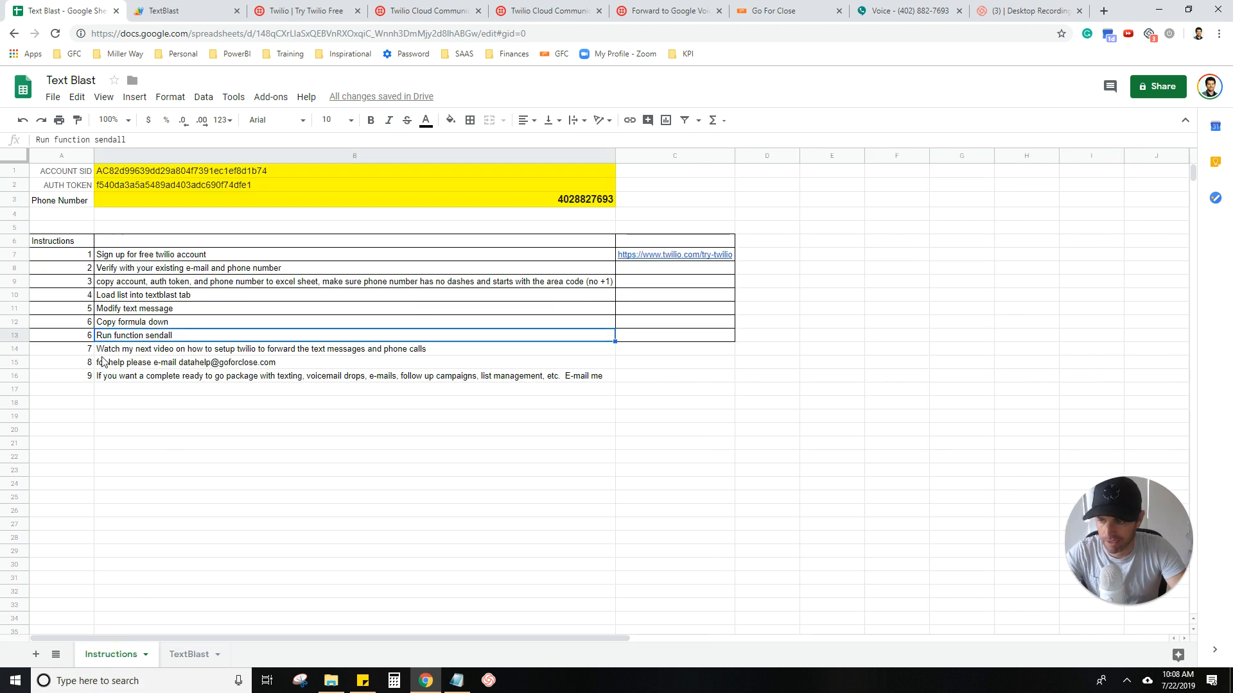
pyautogui.click(137, 352)
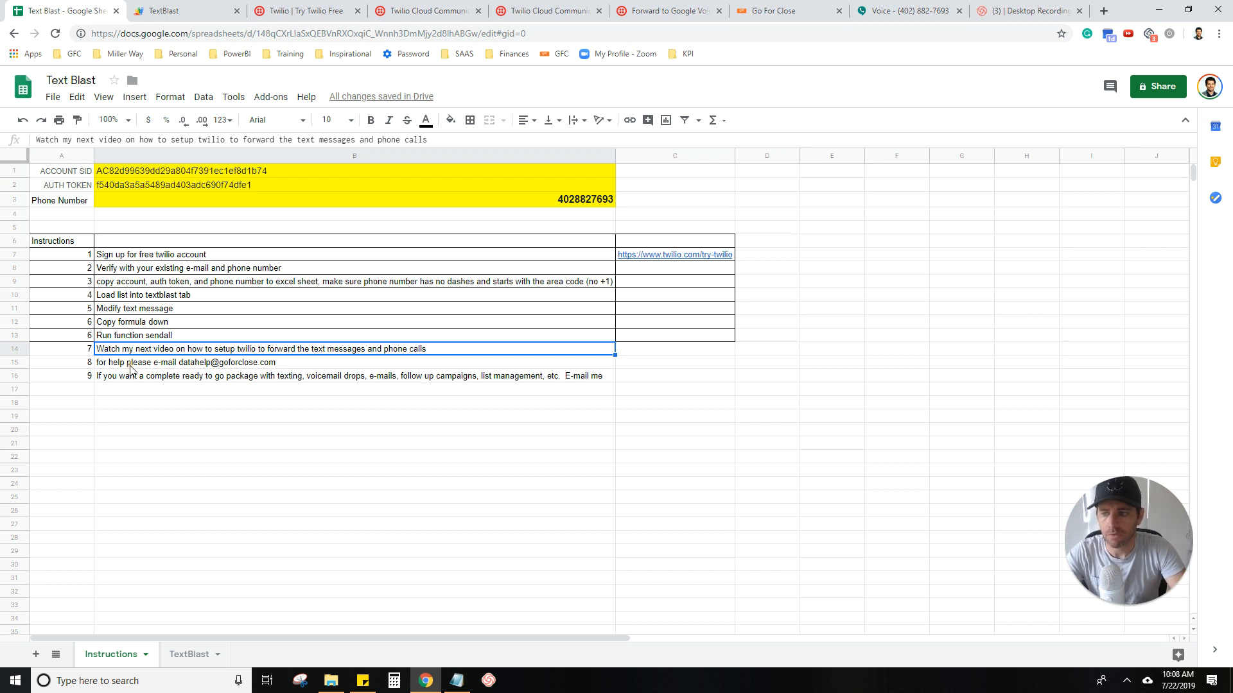
pyautogui.press('Down')
pyautogui.click(21, 362)
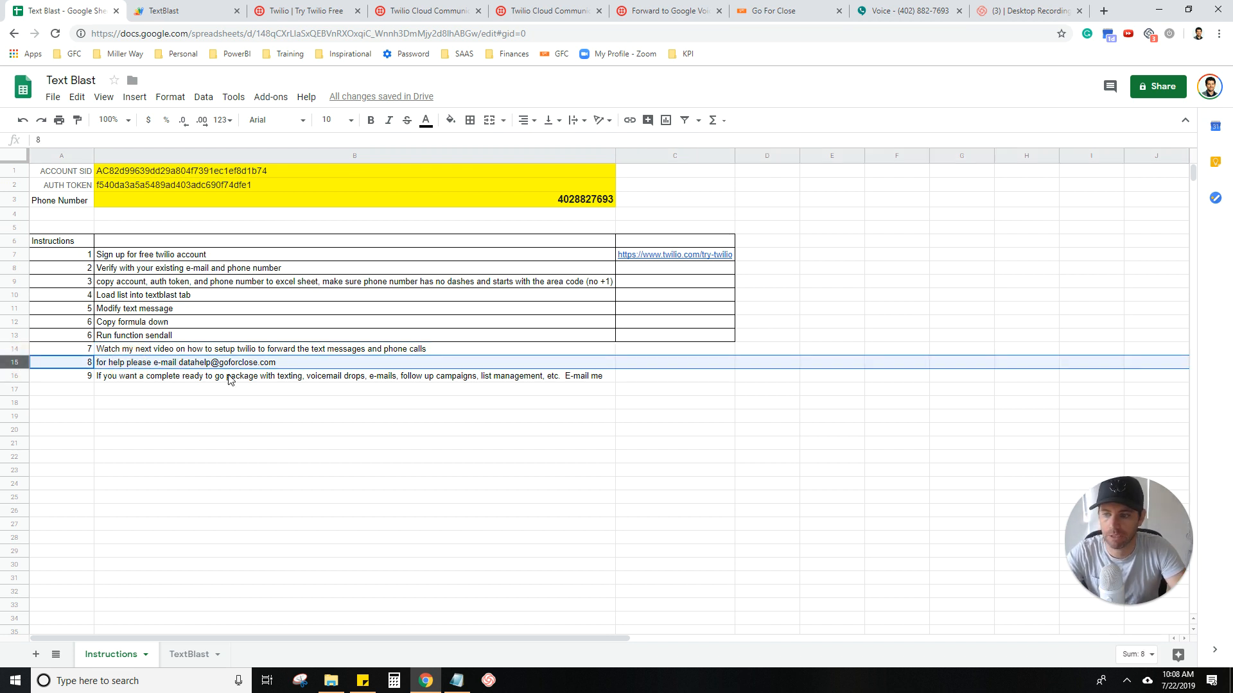
pyautogui.click(225, 365)
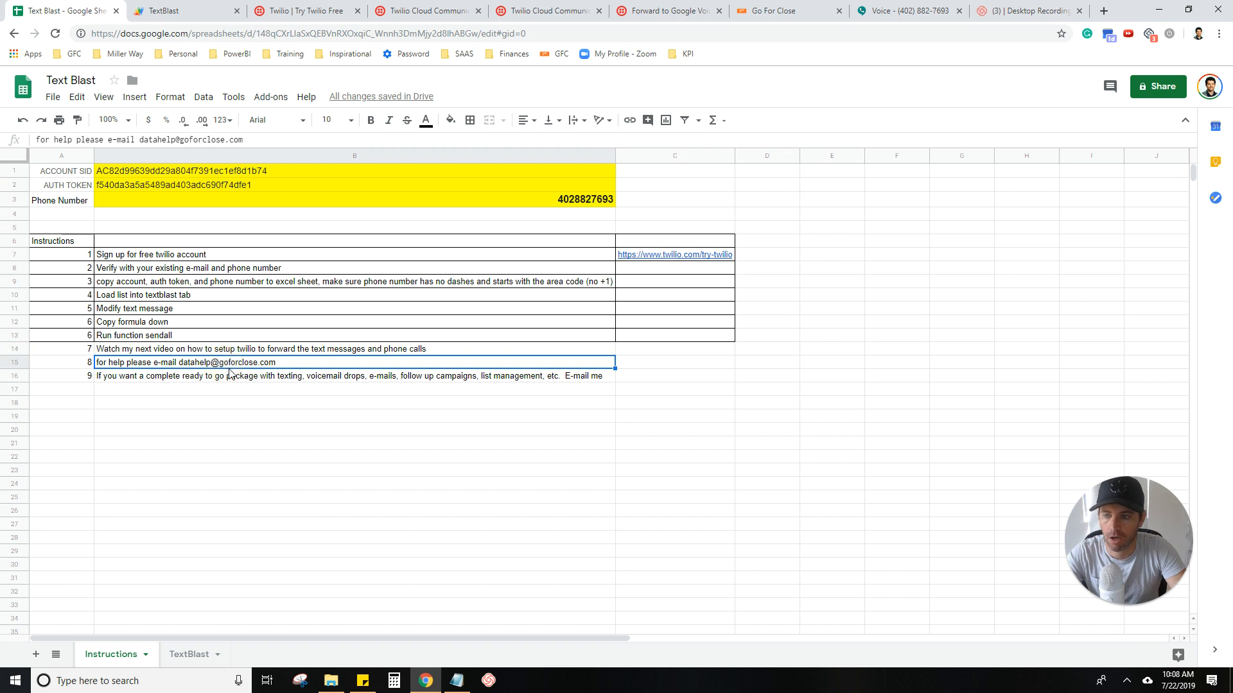
pyautogui.click(241, 379)
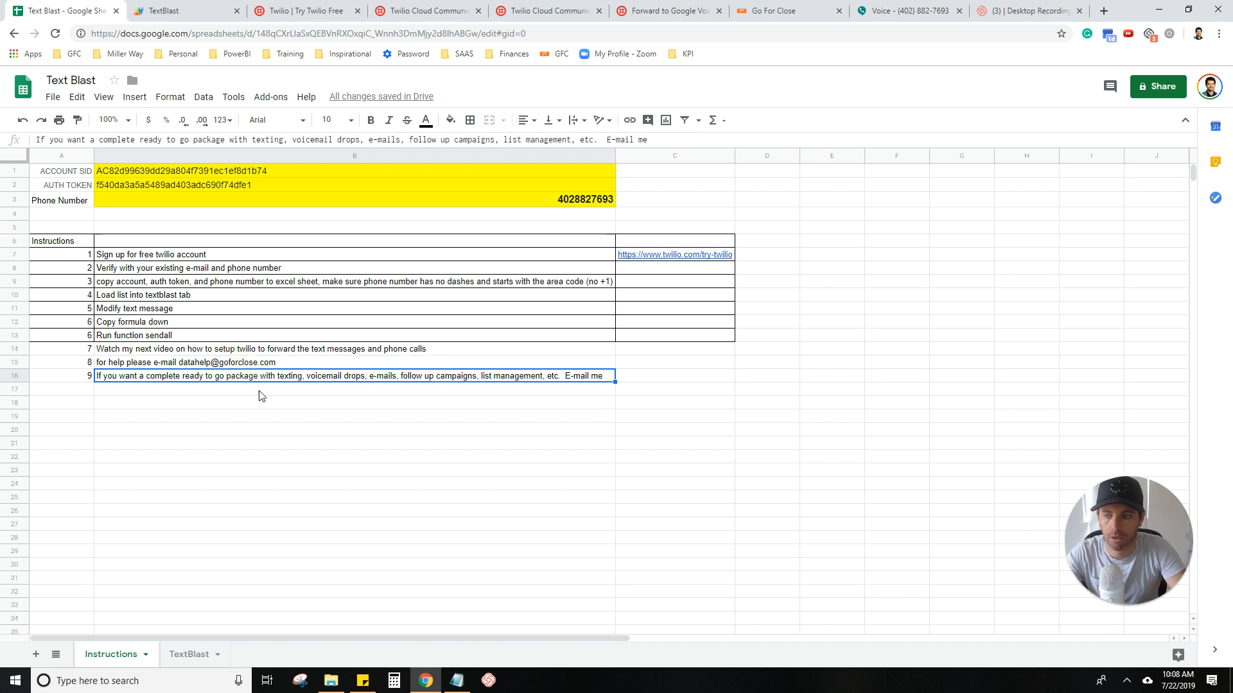
# Switch to Go For Close and create a new marketing campaign
pyautogui.click(768, 13)
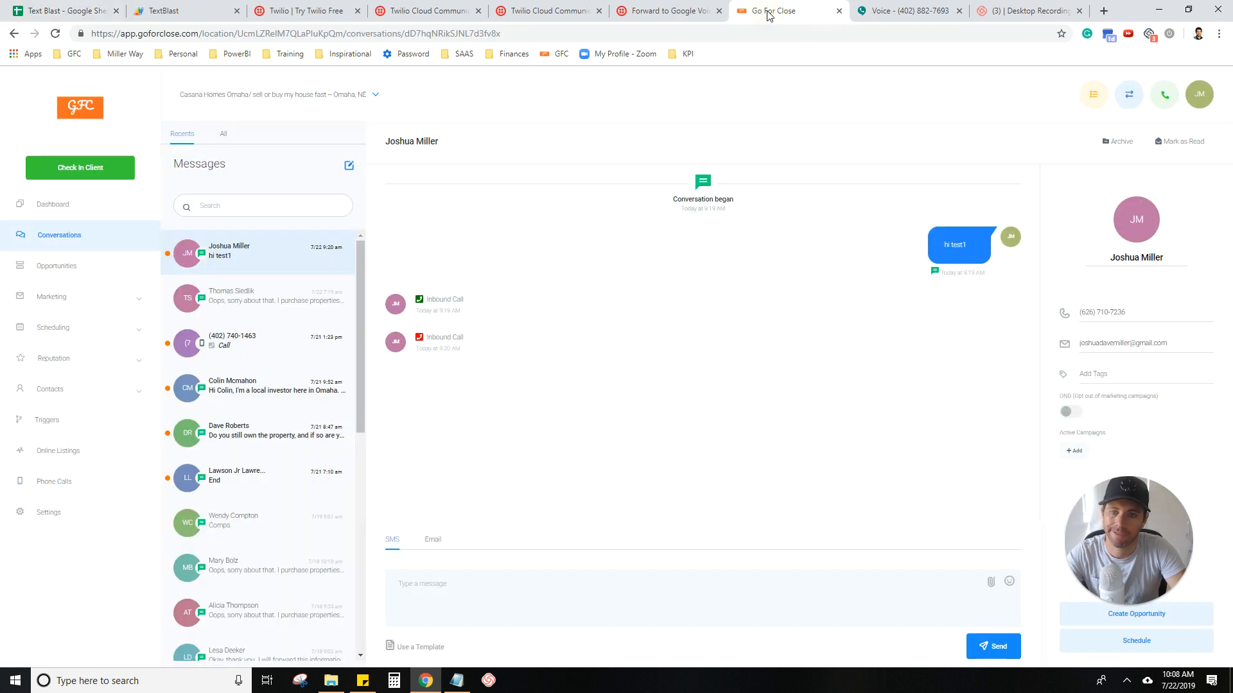
pyautogui.click(93, 295)
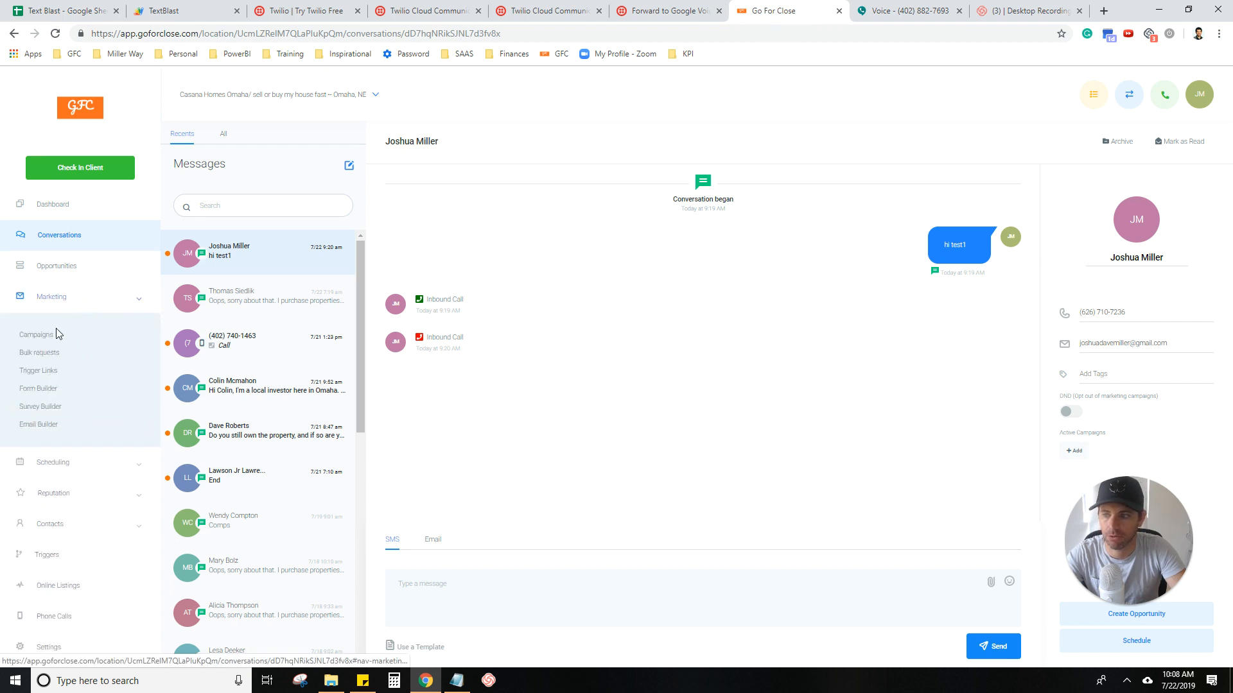
pyautogui.click(36, 342)
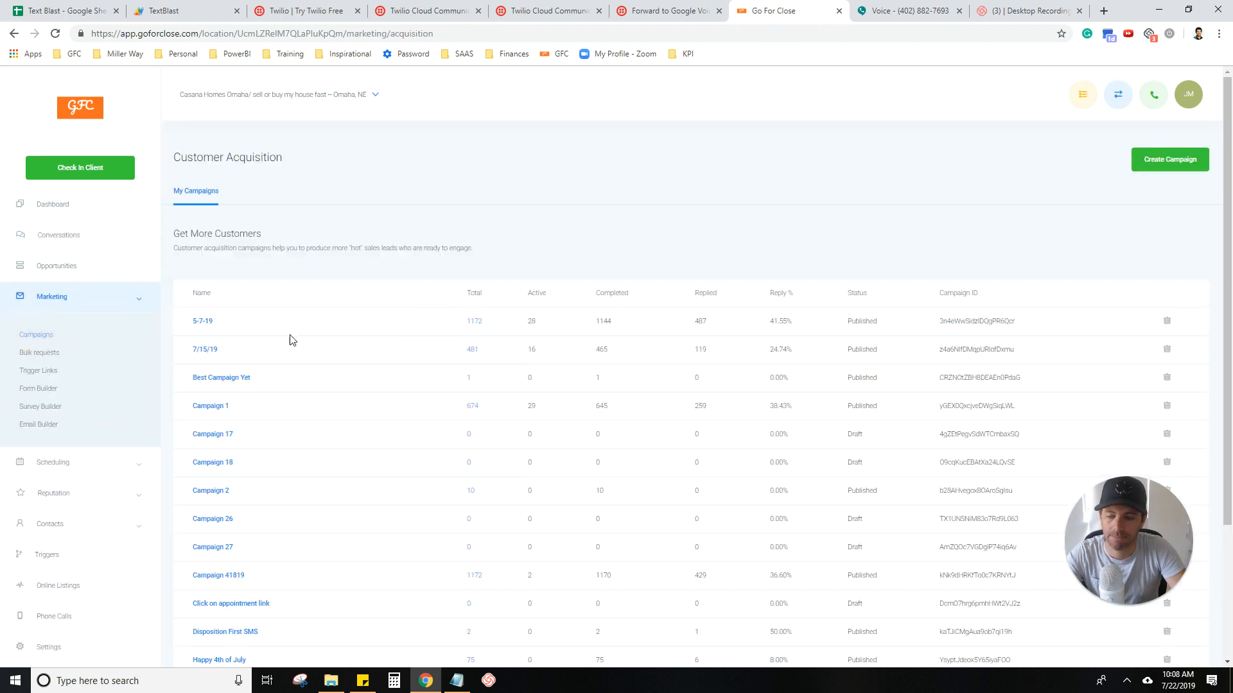
pyautogui.click(1159, 159)
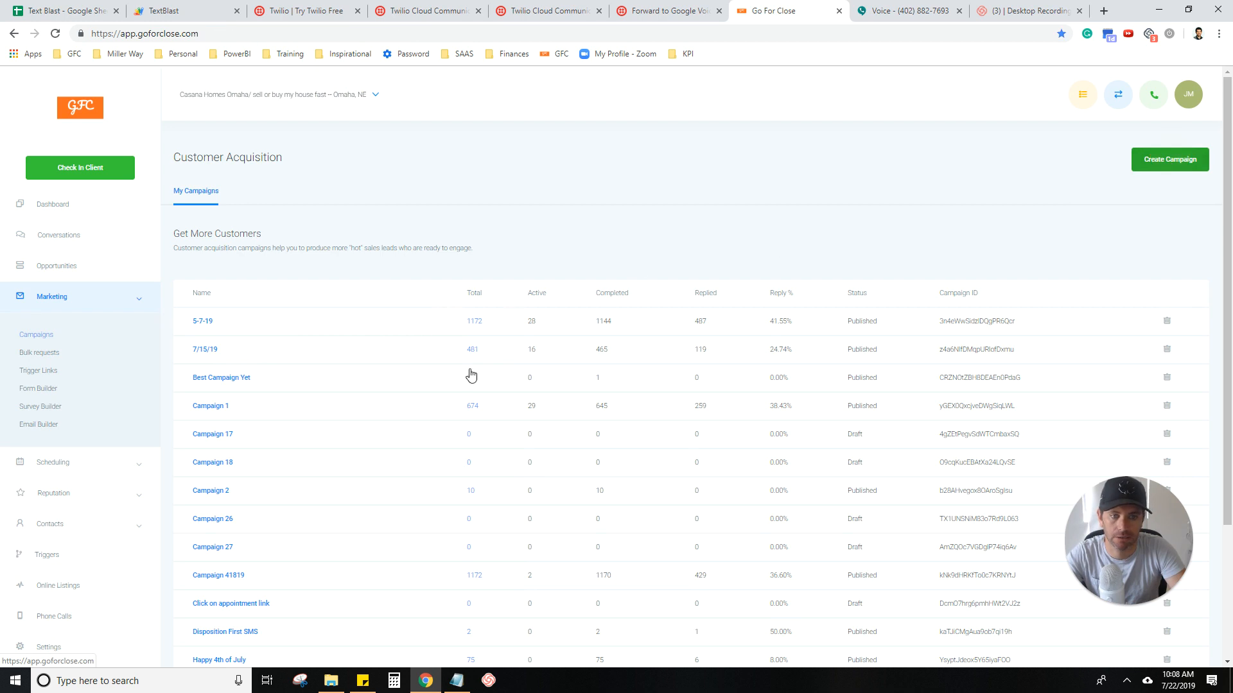
# Add an SMS event with an empty message to the new campaign and view the other event types on offer
pyautogui.click(700, 326)
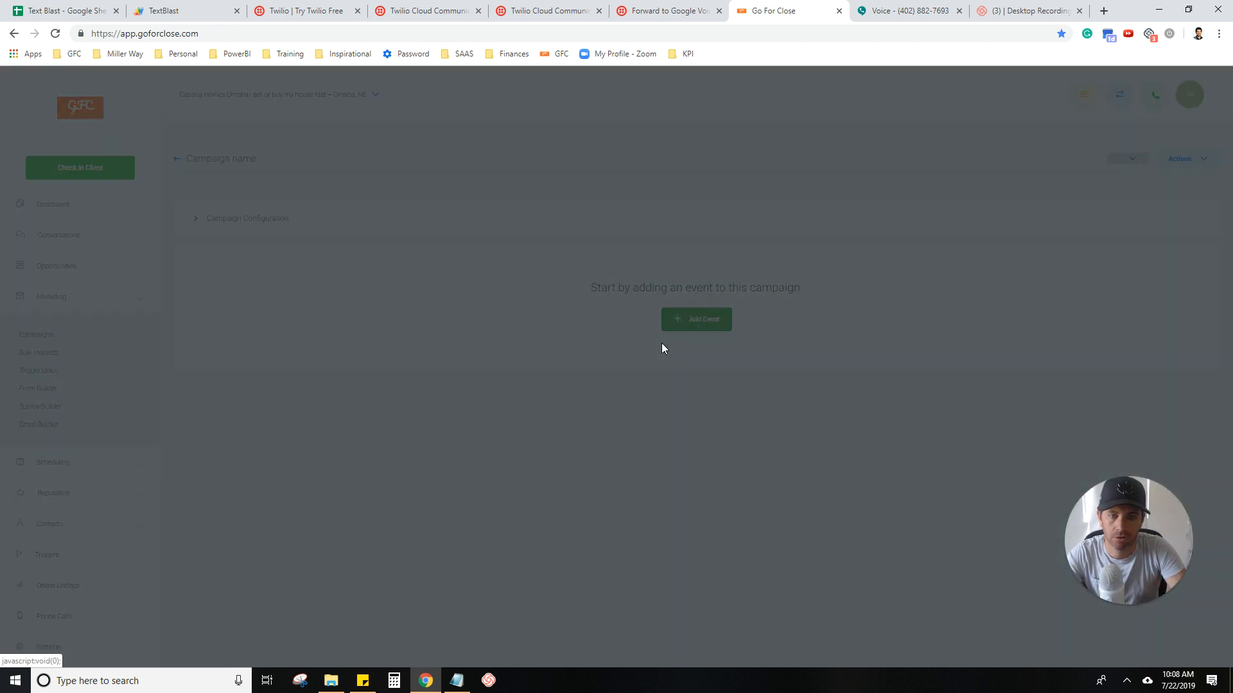
pyautogui.click(530, 180)
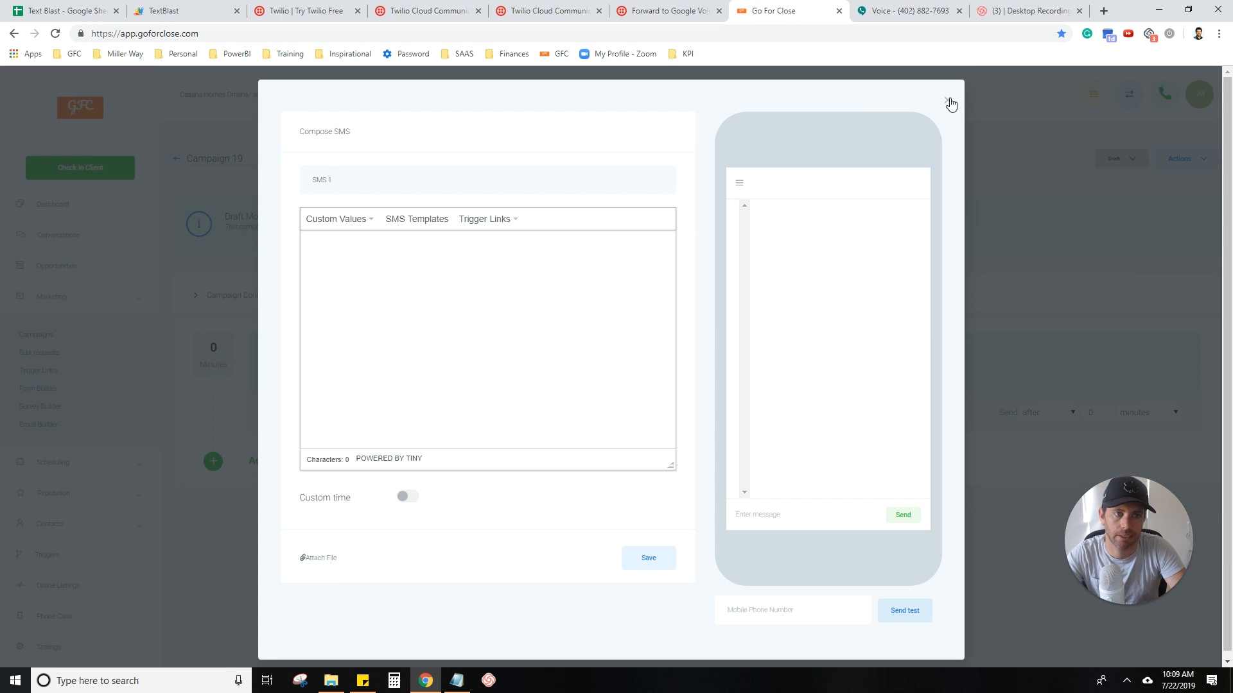
pyautogui.click(949, 99)
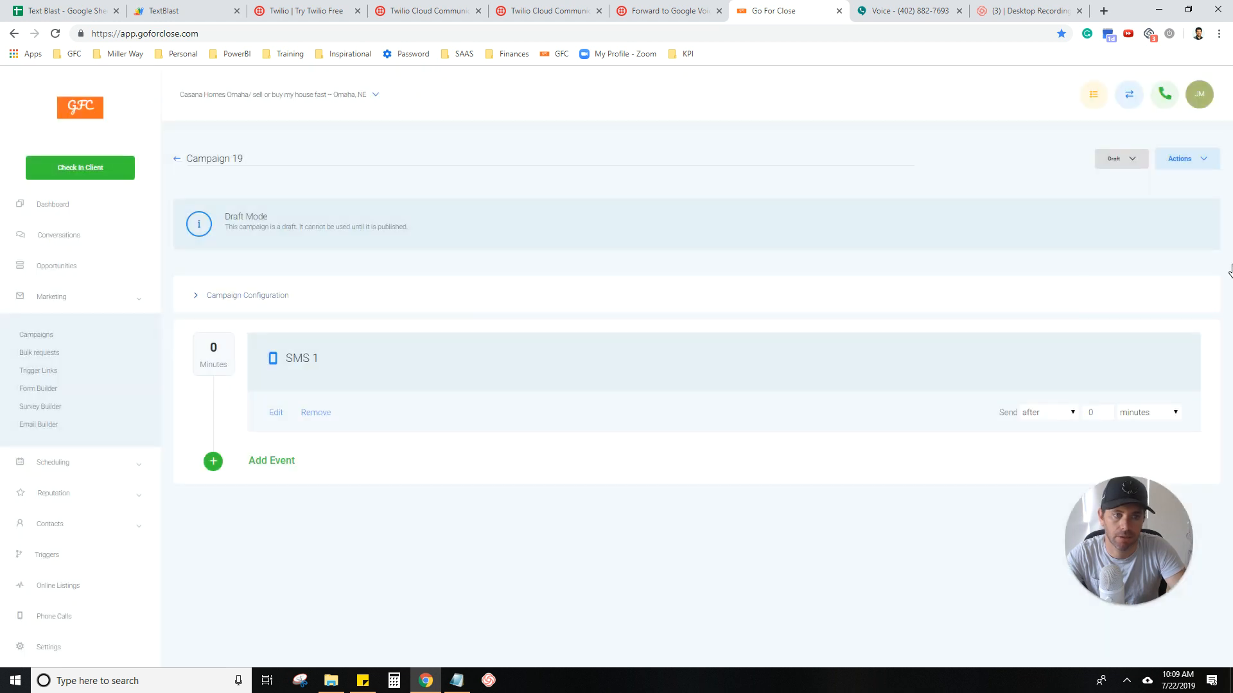
pyautogui.click(270, 461)
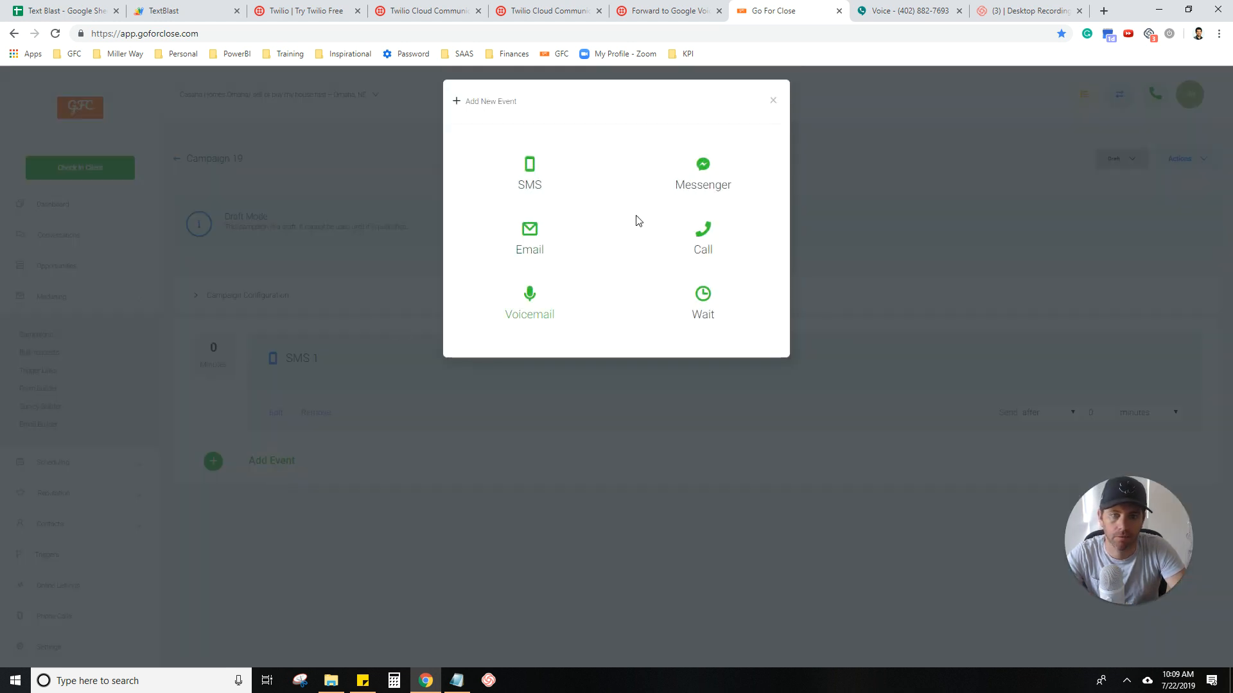
pyautogui.click(773, 101)
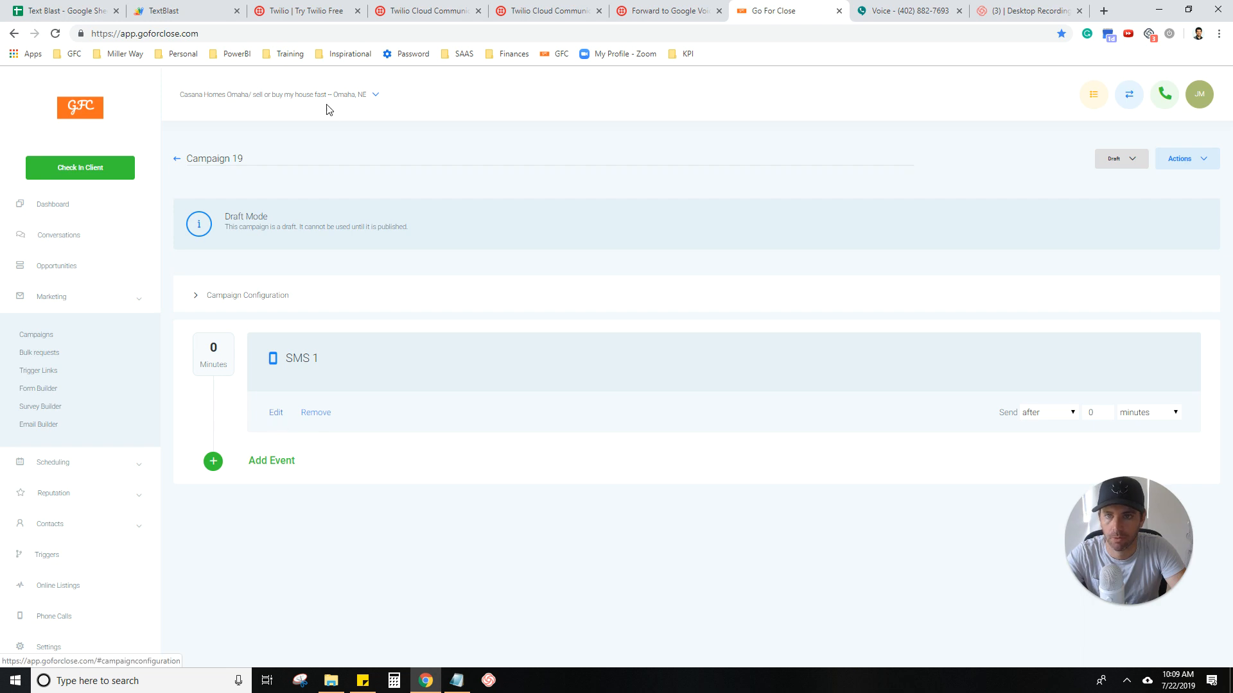
# Switch back to the Text Blast spreadsheet and view the TextBlast sheet with the messages and contact list
pyautogui.click(61, 9)
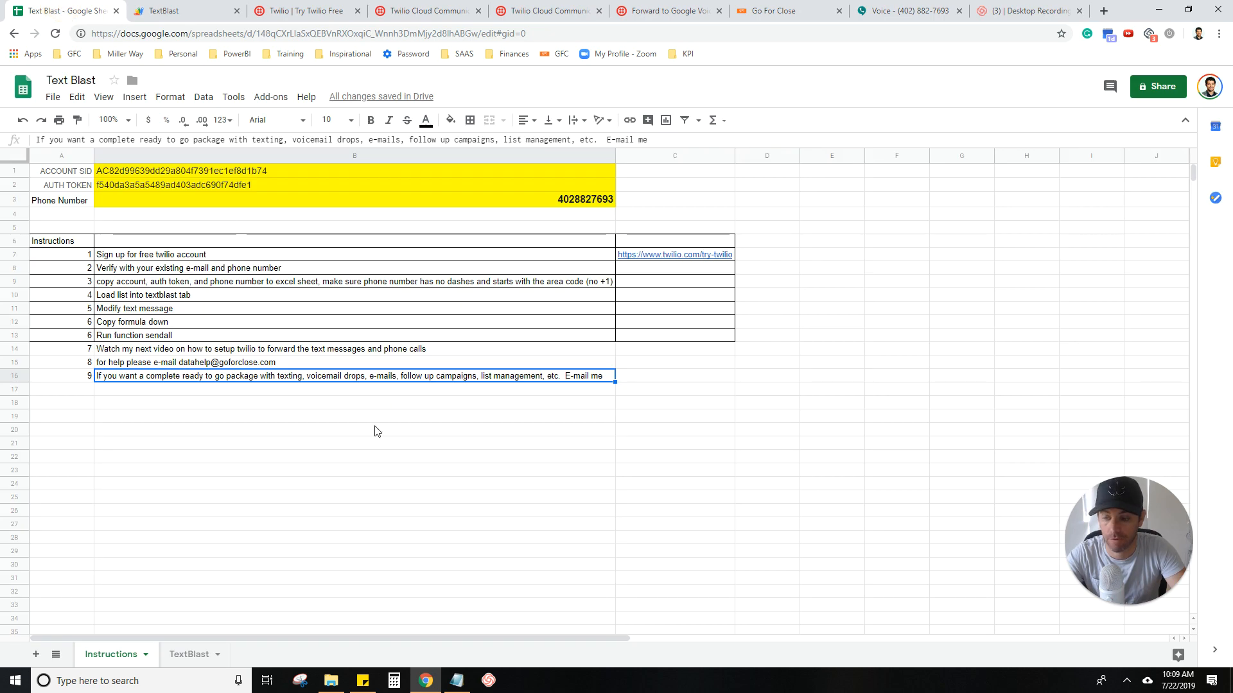
pyautogui.click(188, 655)
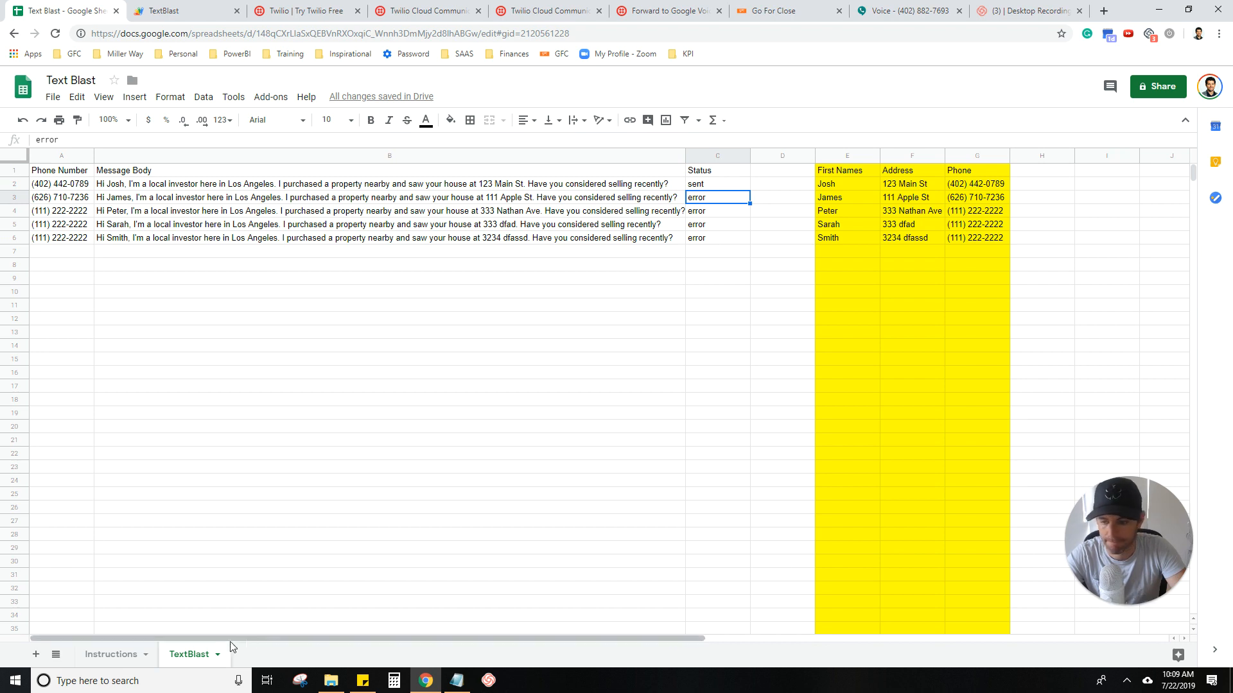
pyautogui.moveTo(1123, 545)
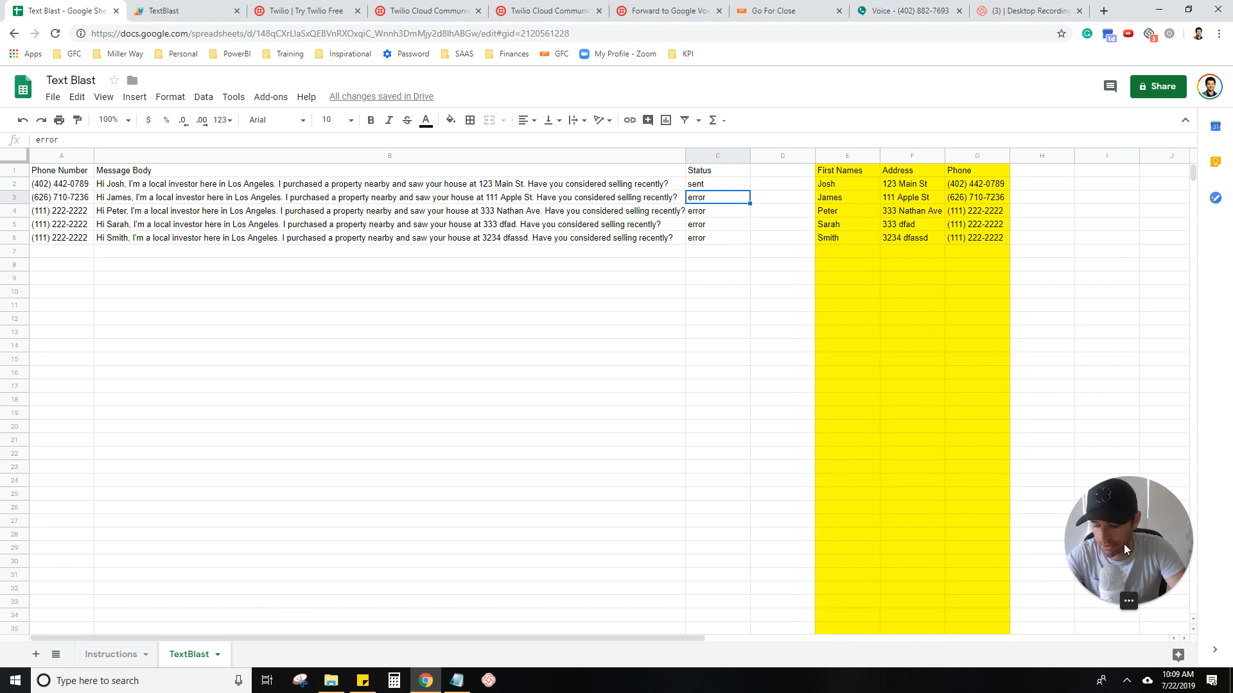